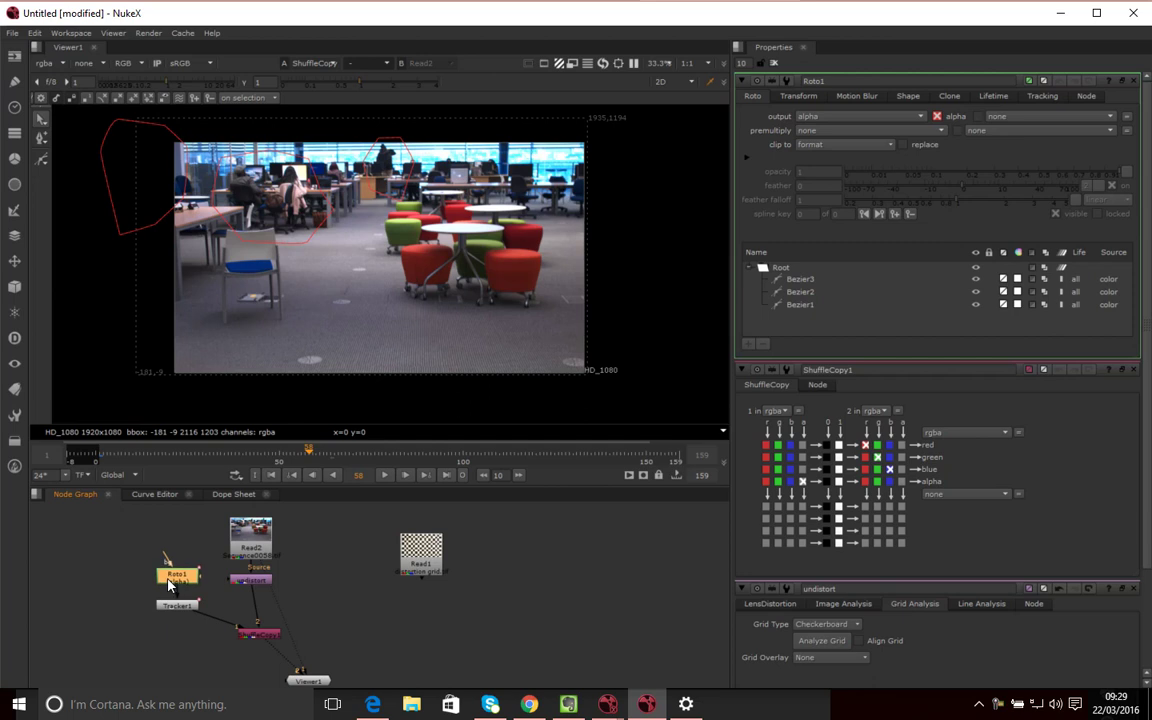
Tidy the node graph by aligning Roto1 and Tracker1 together and placing ShuffleCopy1 directly beneath the undistort node
{"action": "left_click_drag", "start_coordinate": [198, 640], "coordinate": [188, 586]}
{"action": "left_click_drag", "start_coordinate": [239, 634], "coordinate": [234, 610]}
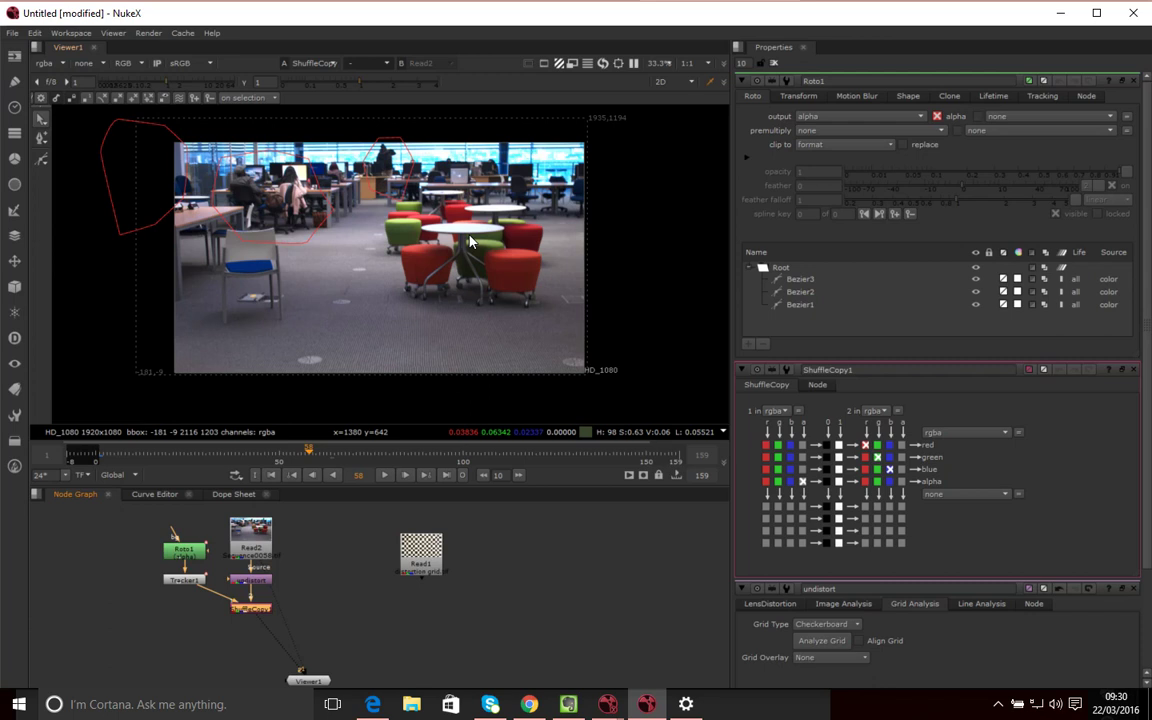
{"action": "left_click", "coordinate": [361, 654]}
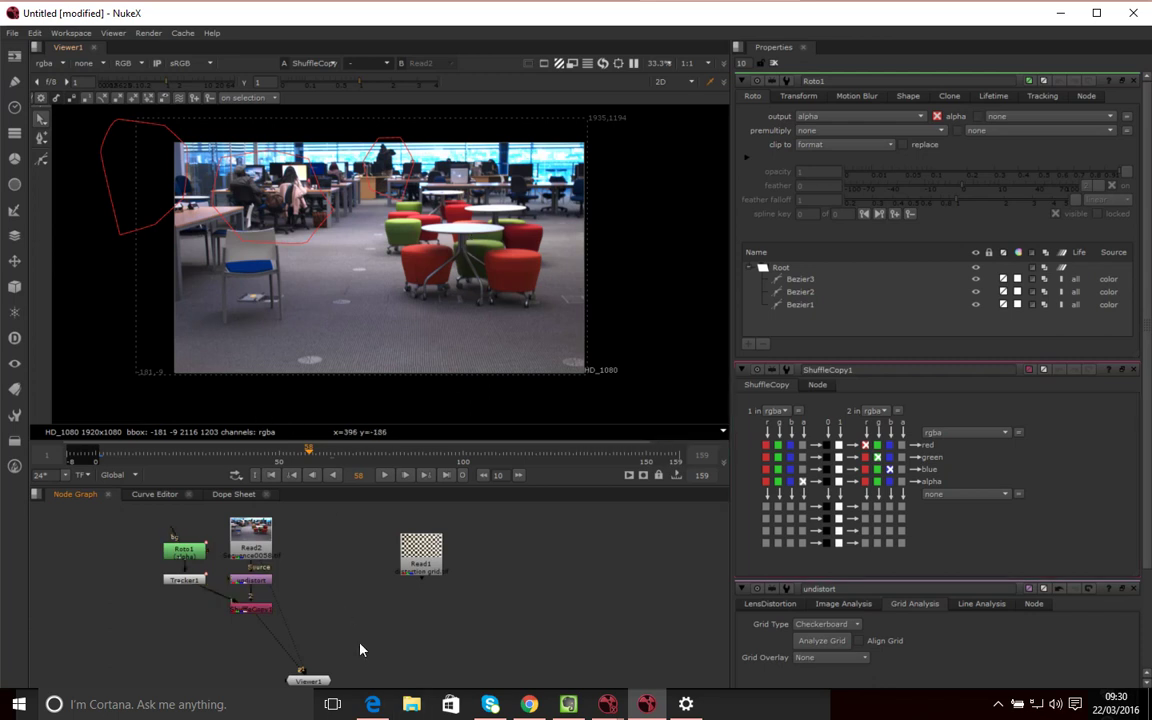
{"action": "left_click", "coordinate": [250, 607]}
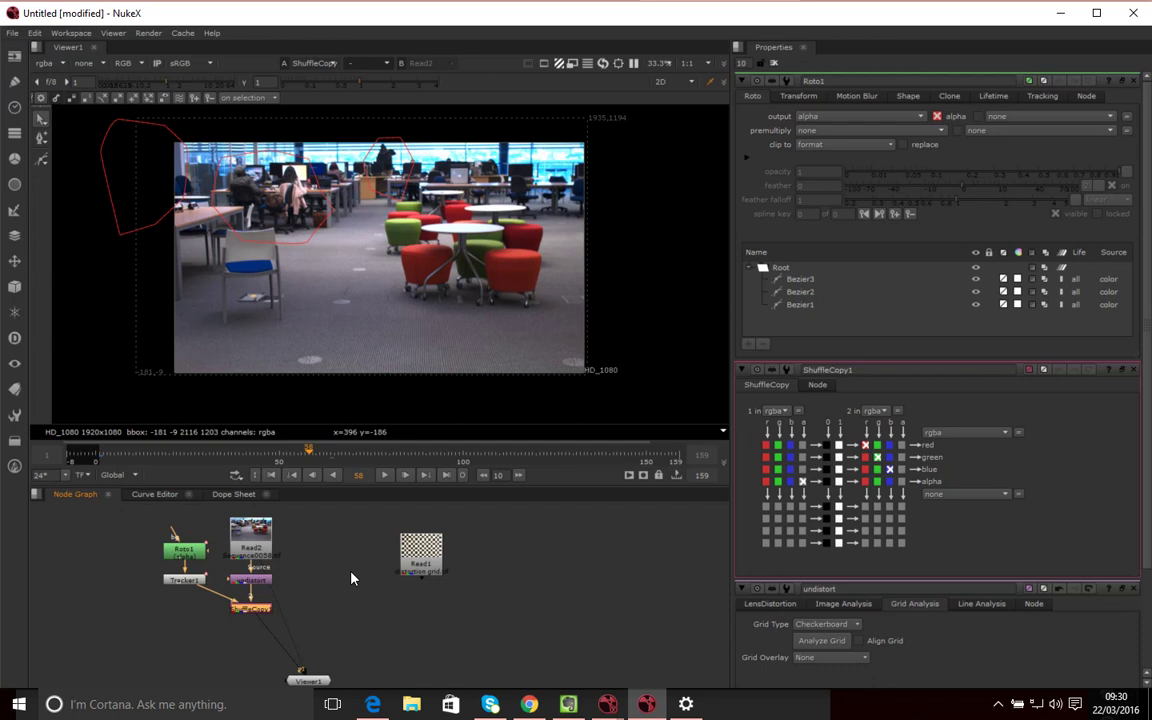
Add an unconnected CameraTracker node to an empty area of the node graph
{"action": "left_click", "coordinate": [349, 595]}
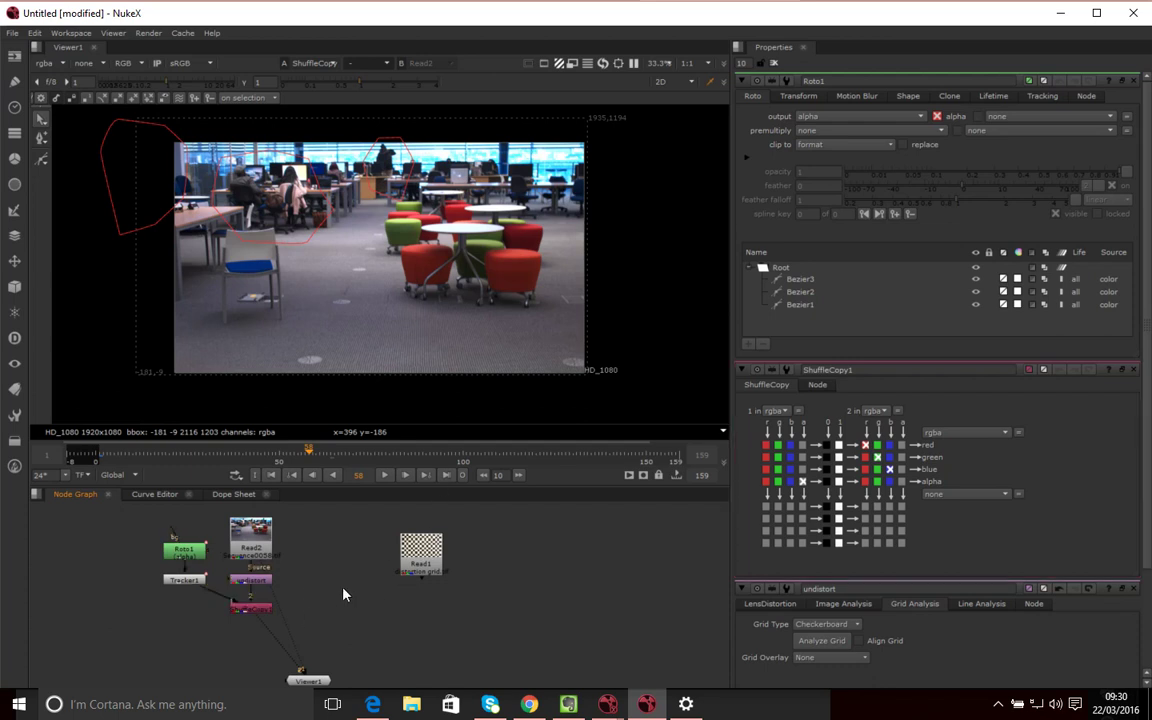
{"action": "key", "text": "Tab"}
{"action": "type", "text": "came"}
{"action": "key", "text": "Down"}
{"action": "key", "text": "Down"}
{"action": "key", "text": "Down"}
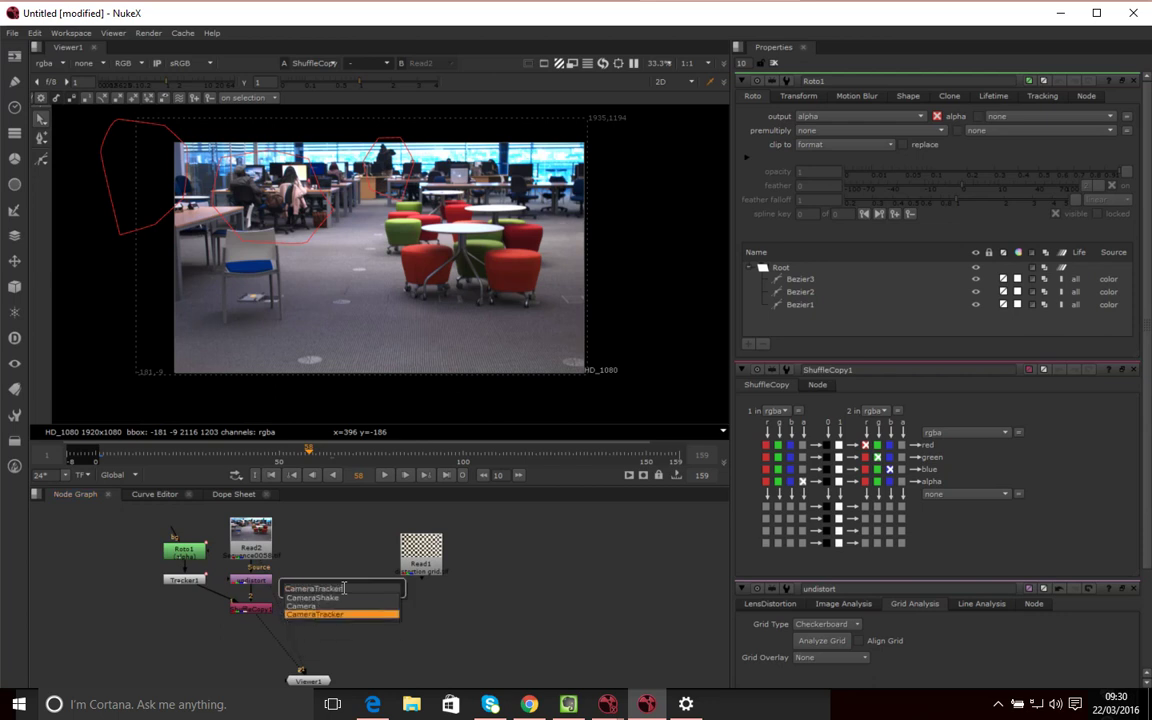
{"action": "key", "text": "Return"}
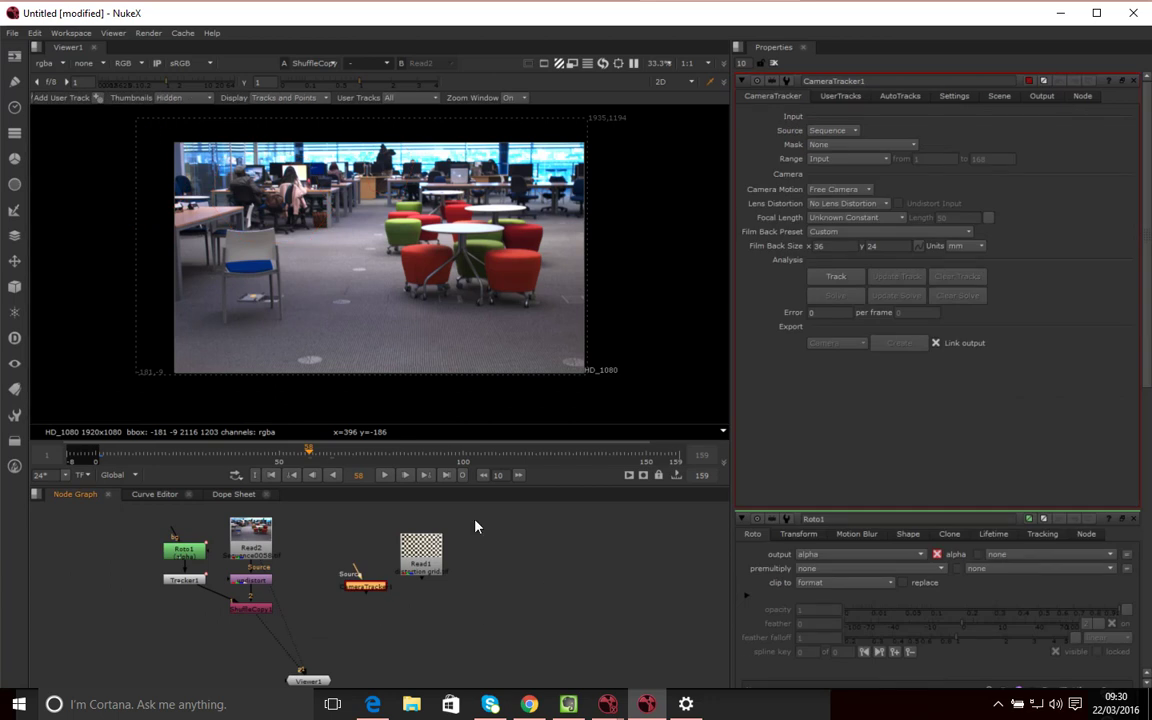
Connect the CameraTracker's Source input to ShuffleCopy1, place the node directly below it, and enlarge the node graph area
{"action": "left_click_drag", "start_coordinate": [367, 594], "coordinate": [247, 614]}
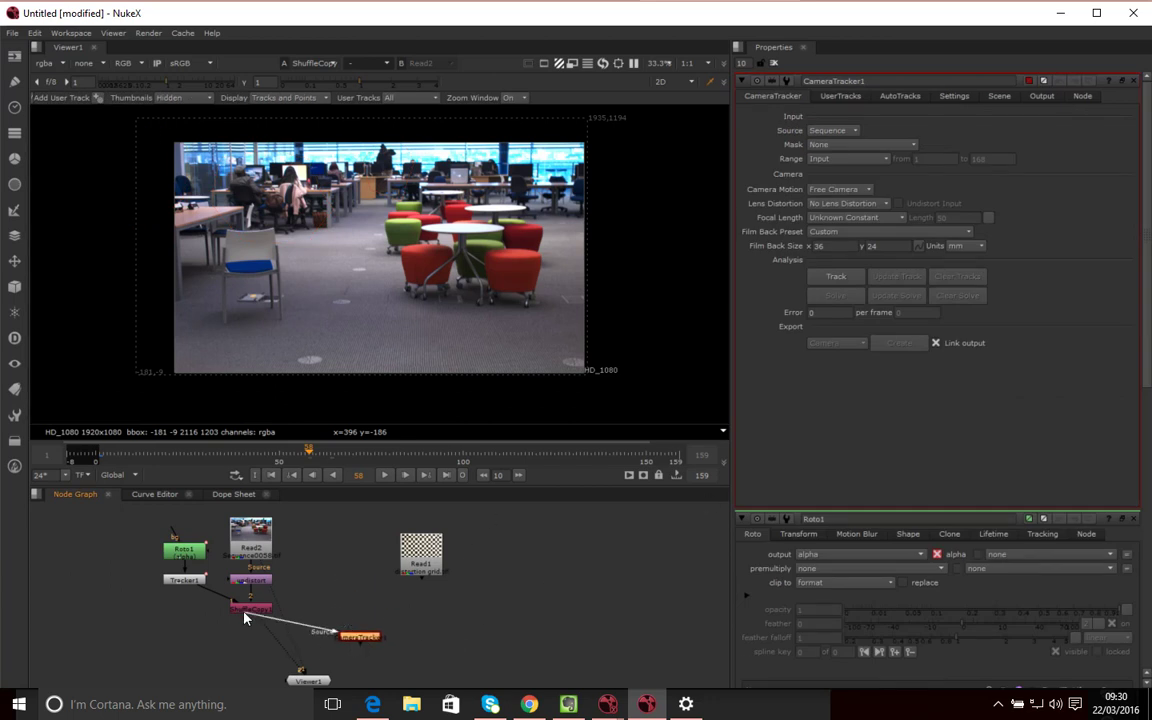
{"action": "left_click_drag", "start_coordinate": [342, 643], "coordinate": [240, 645]}
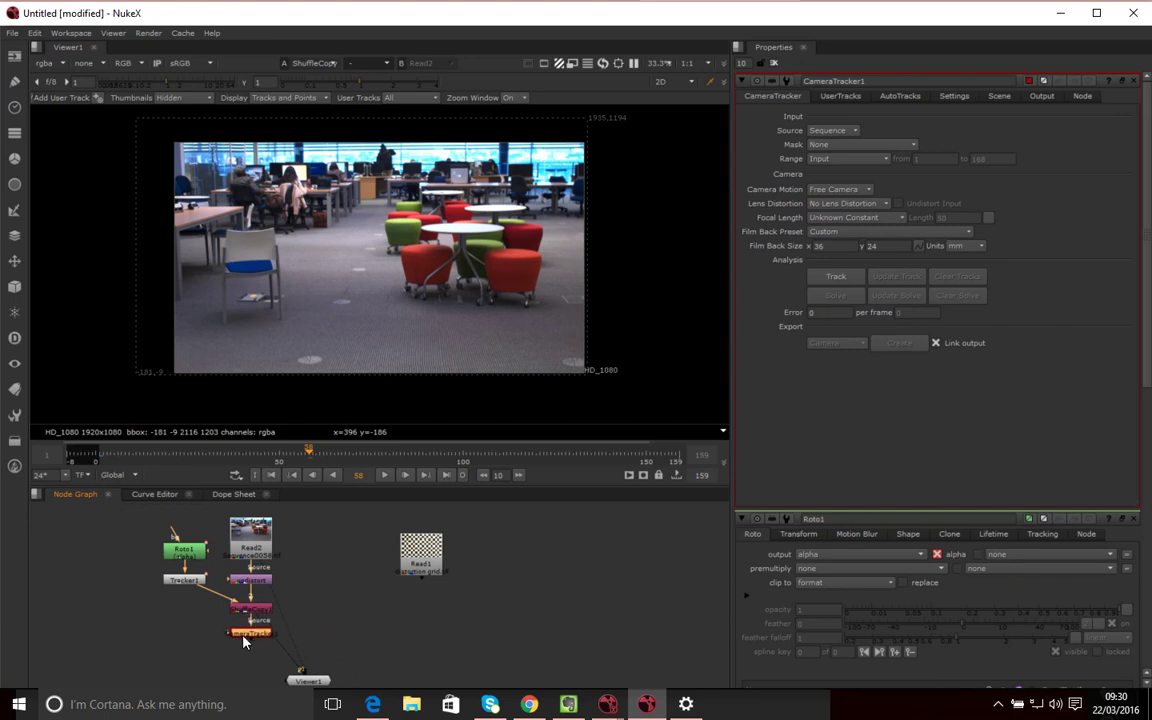
{"action": "left_click", "coordinate": [244, 668]}
{"action": "left_click_drag", "start_coordinate": [417, 483], "coordinate": [414, 400]}
{"action": "left_click_drag", "start_coordinate": [262, 555], "coordinate": [262, 573]}
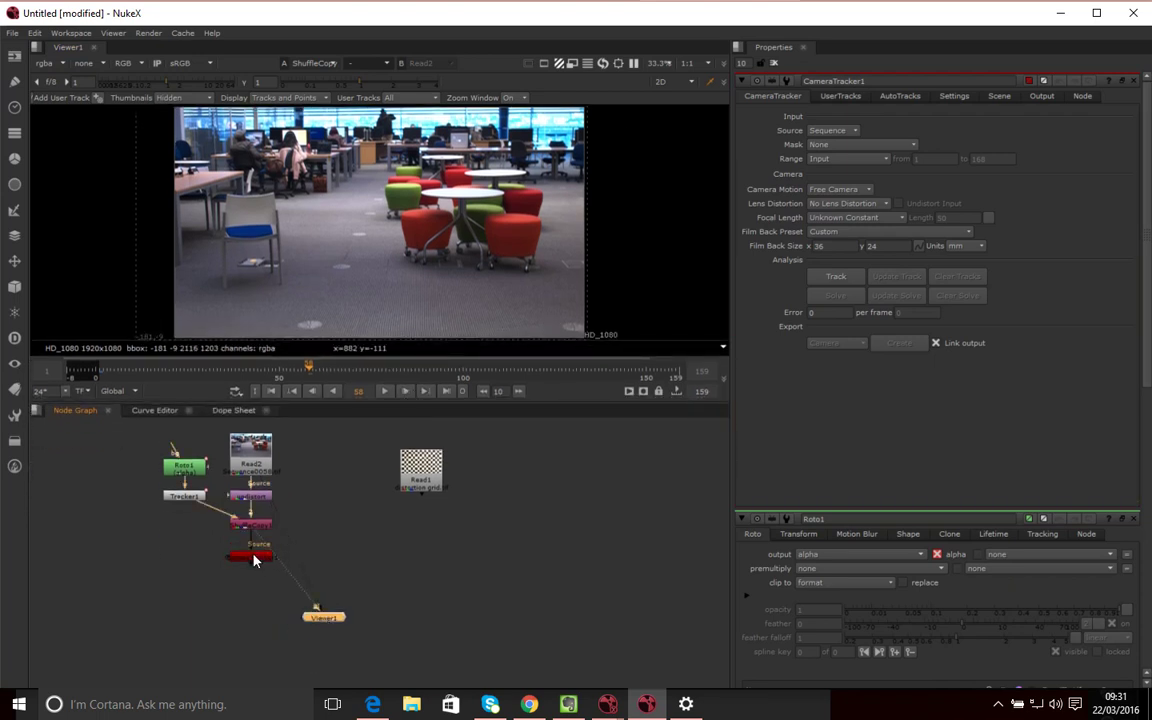
Set the CameraTracker's mask to Source Alpha
{"action": "left_click", "coordinate": [243, 582]}
{"action": "left_click", "coordinate": [252, 558]}
{"action": "left_click", "coordinate": [836, 146]}
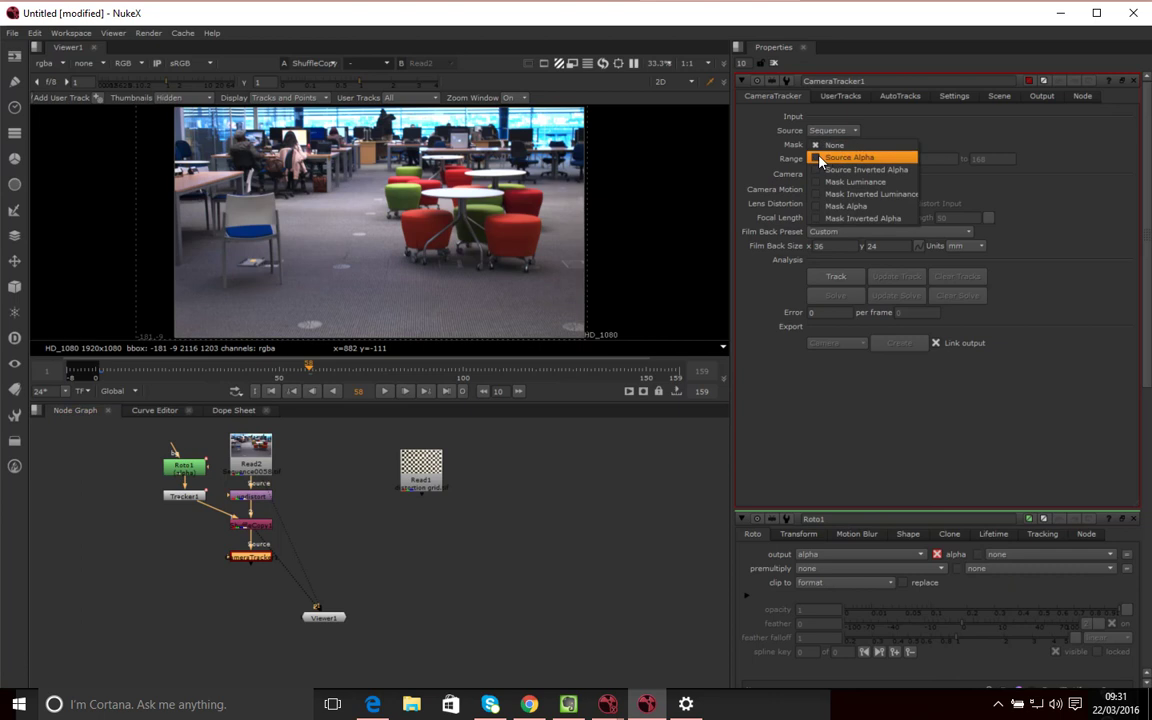
{"action": "left_click", "coordinate": [820, 158]}
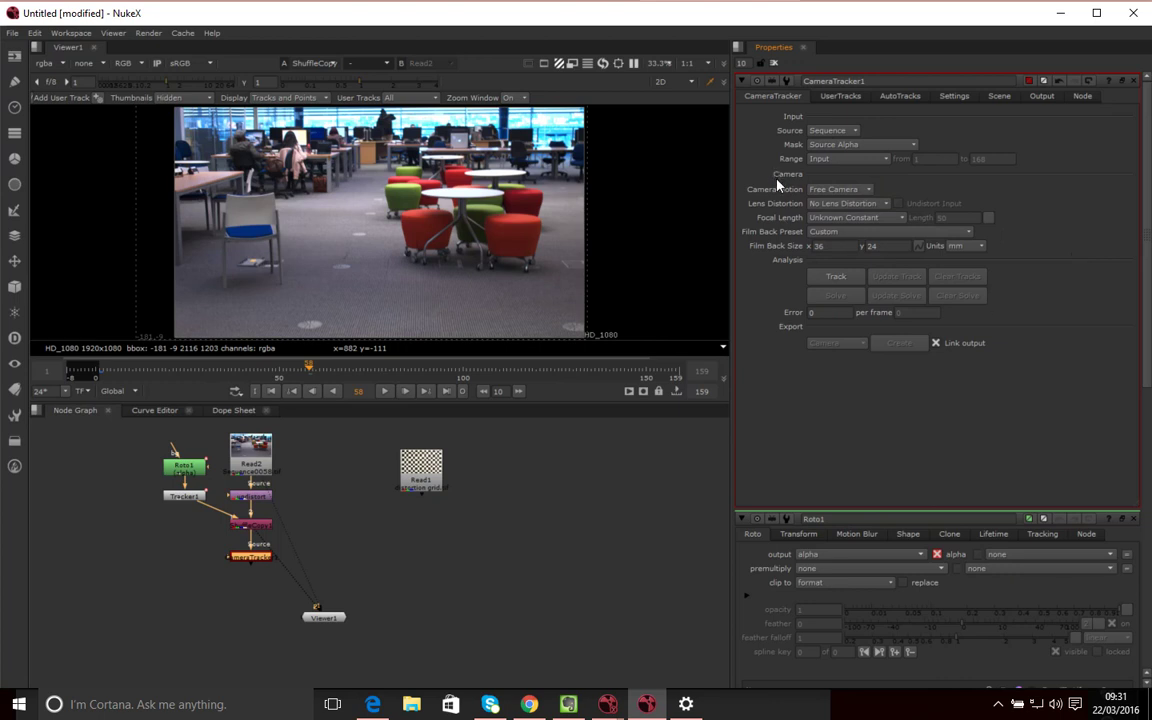
Check the camera motion and lens distortion options, keeping Free Camera and No Lens Distortion
{"action": "left_click", "coordinate": [843, 190]}
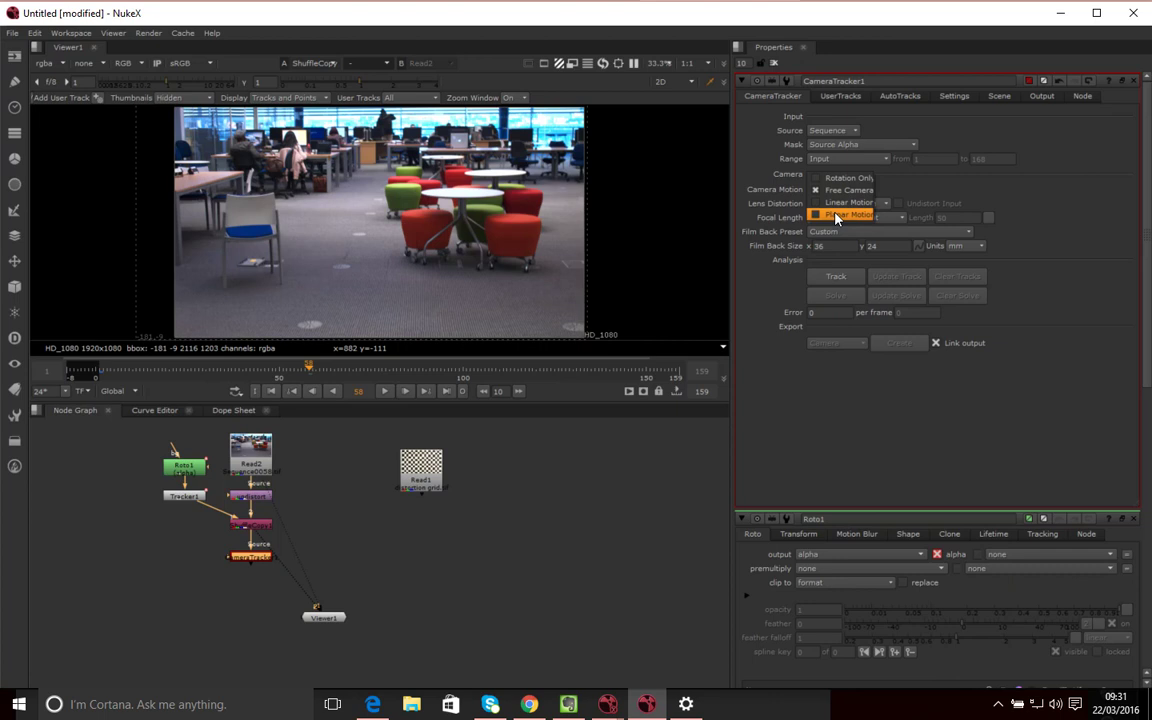
{"action": "left_click", "coordinate": [846, 192]}
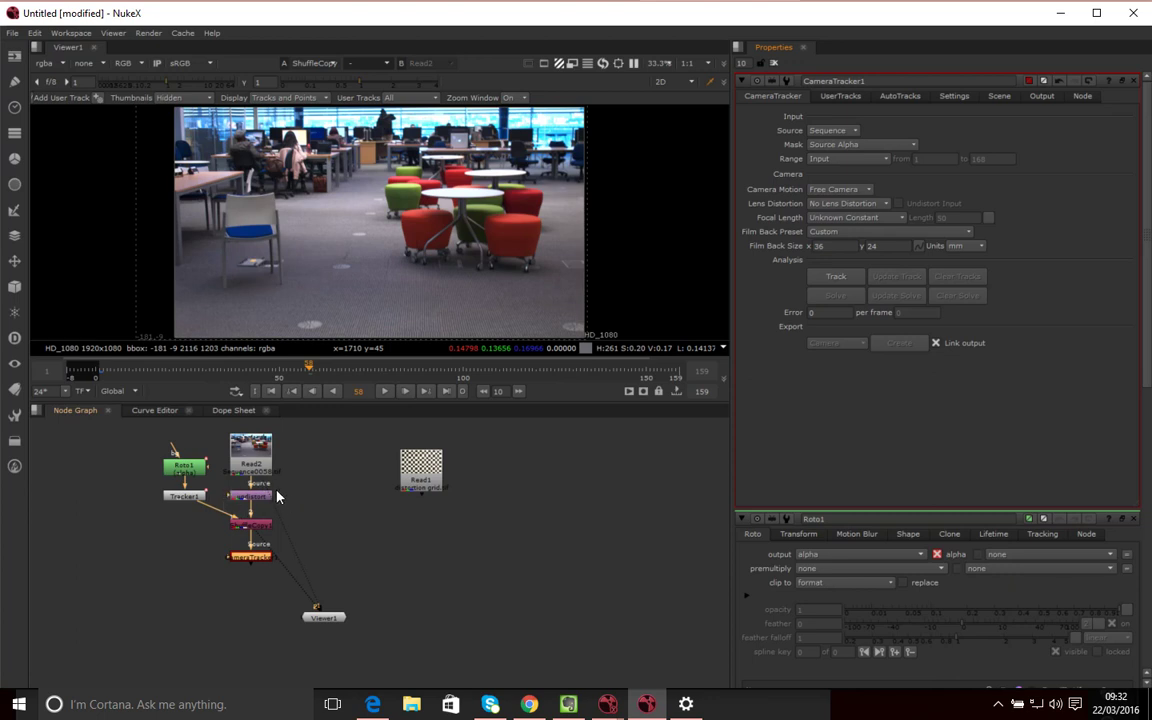
{"action": "left_click", "coordinate": [862, 204]}
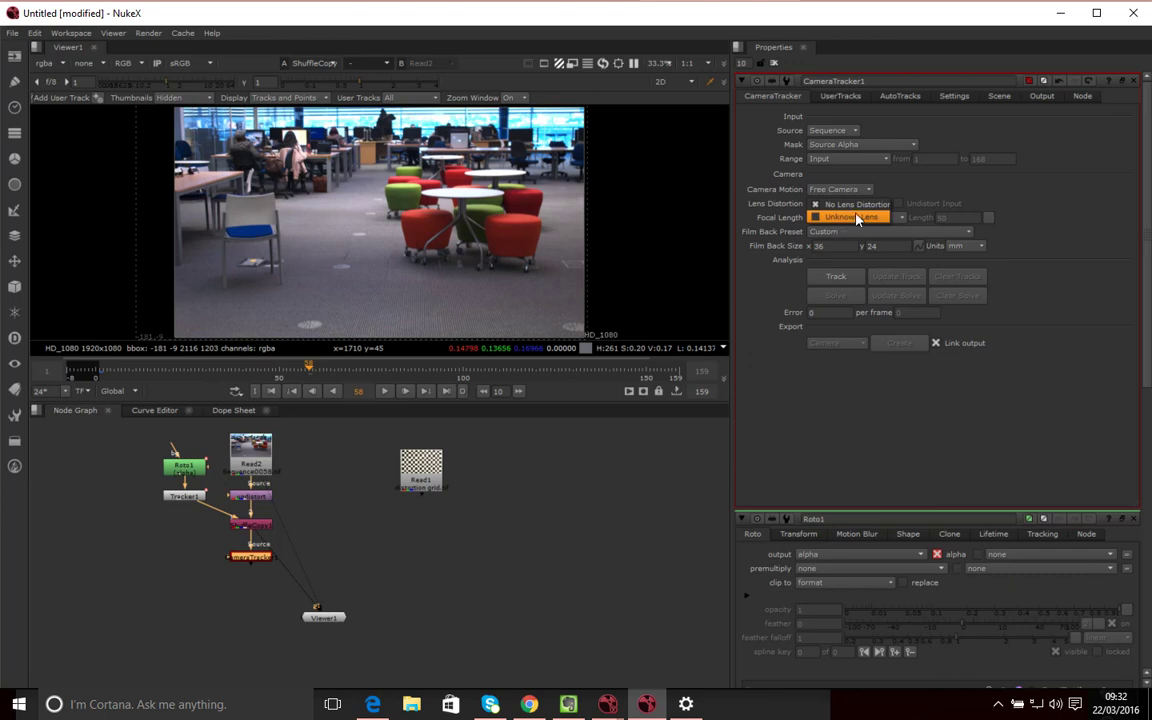
{"action": "left_click", "coordinate": [941, 191]}
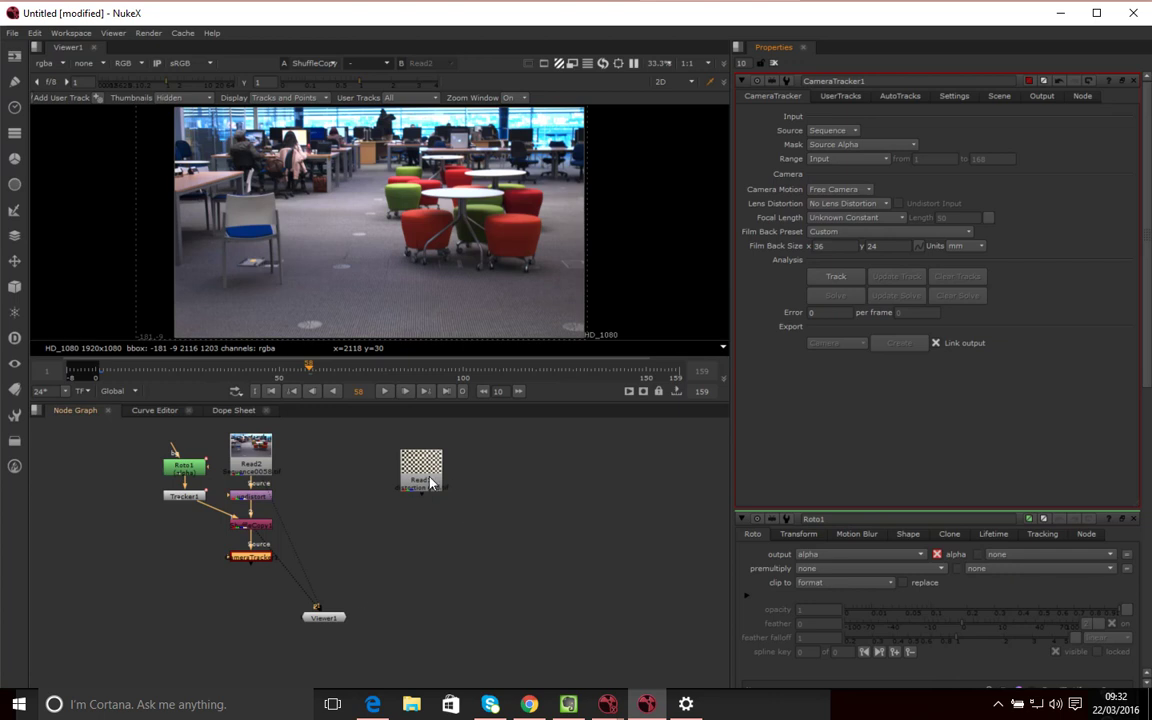
{"action": "mouse_move", "coordinate": [432, 462]}
{"action": "left_mouse_down"}
{"action": "mouse_move", "coordinate": [396, 466]}
{"action": "mouse_move", "coordinate": [420, 465]}
{"action": "mouse_move", "coordinate": [413, 472]}
{"action": "left_mouse_up"}
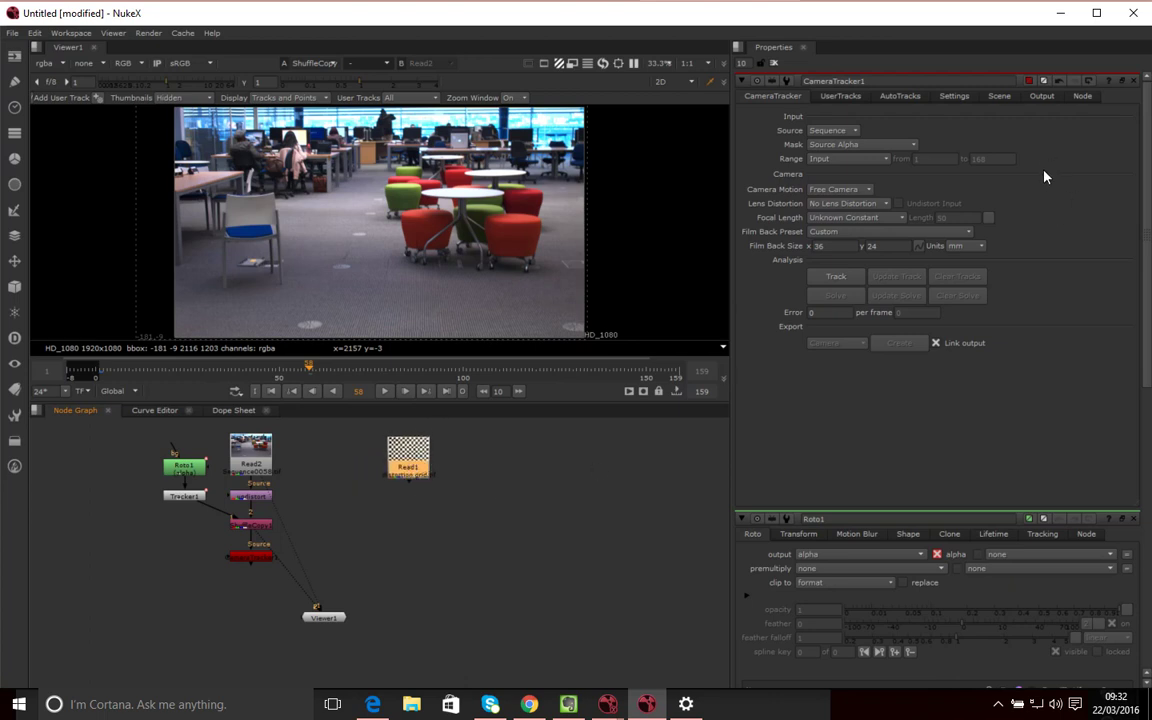
Set the CameraTracker's focal length type to Known with a length of 24
{"action": "left_click", "coordinate": [826, 218]}
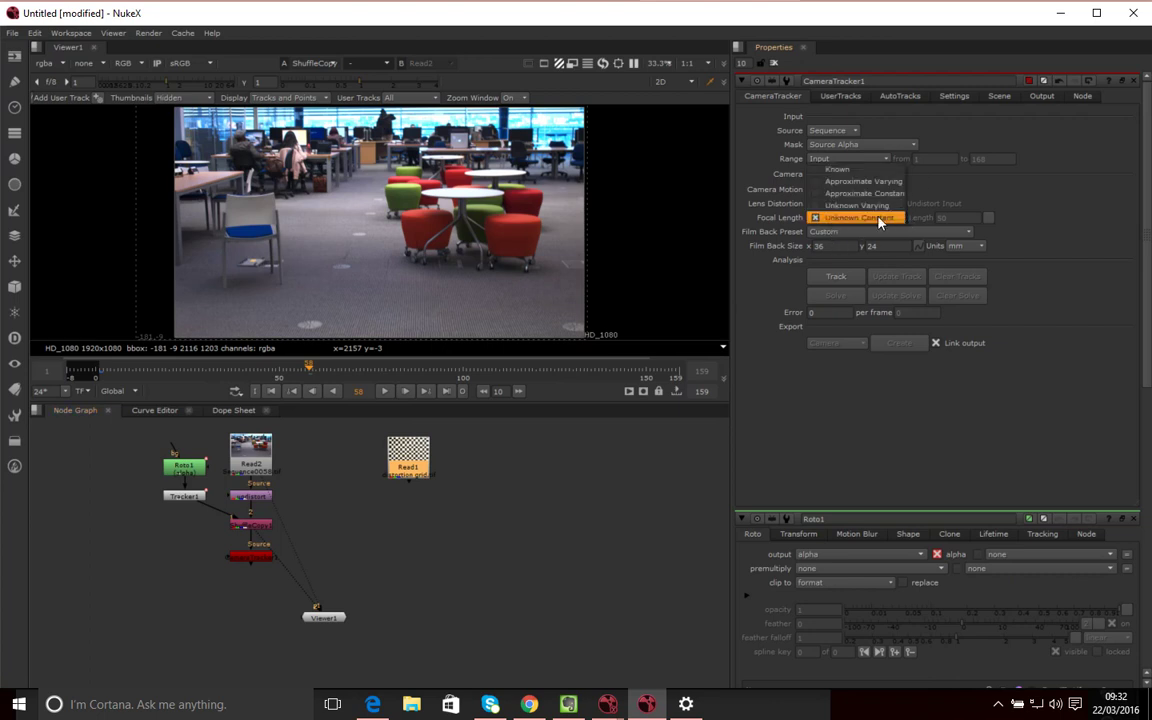
{"action": "left_click", "coordinate": [856, 169]}
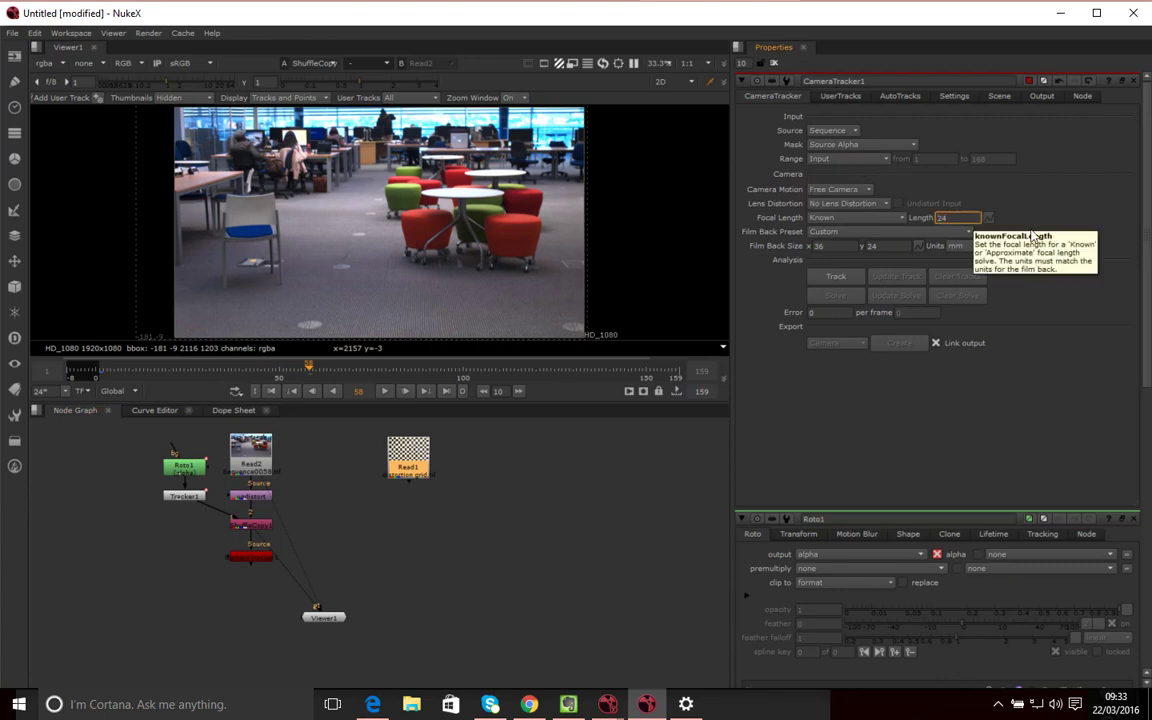
{"action": "key", "text": "Return"}
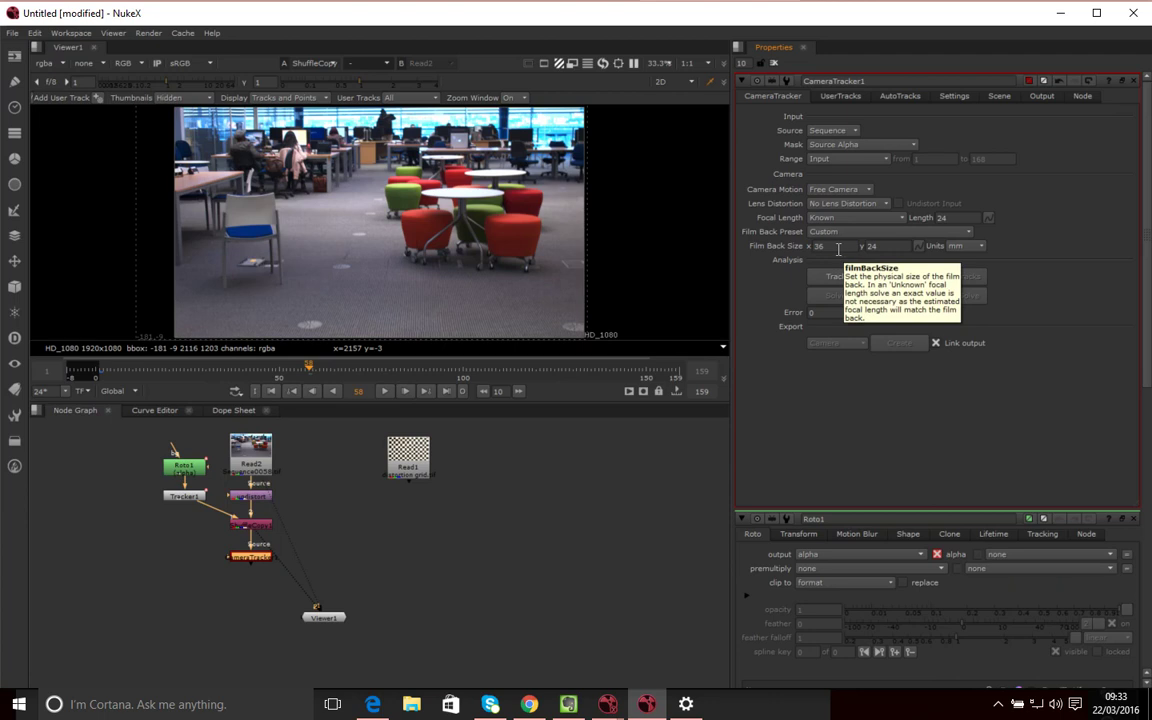
{"action": "left_click", "coordinate": [838, 247]}
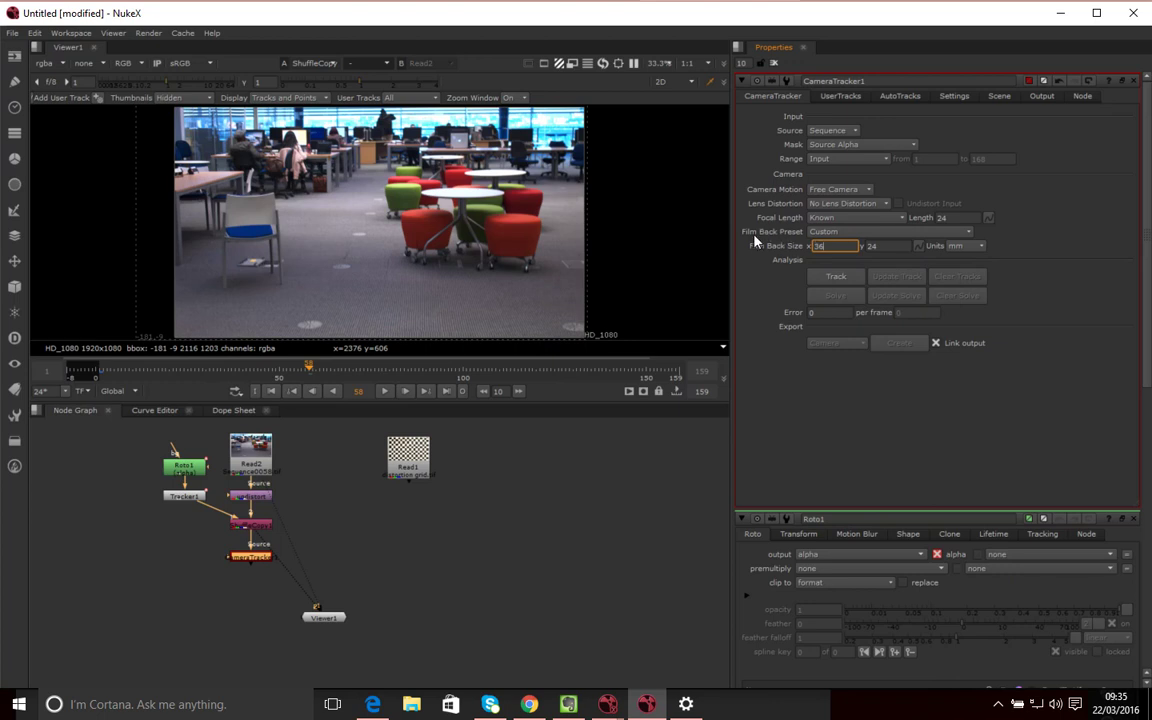
{"action": "left_click", "coordinate": [822, 245]}
{"action": "left_click", "coordinate": [976, 246]}
{"action": "left_click", "coordinate": [1043, 247]}
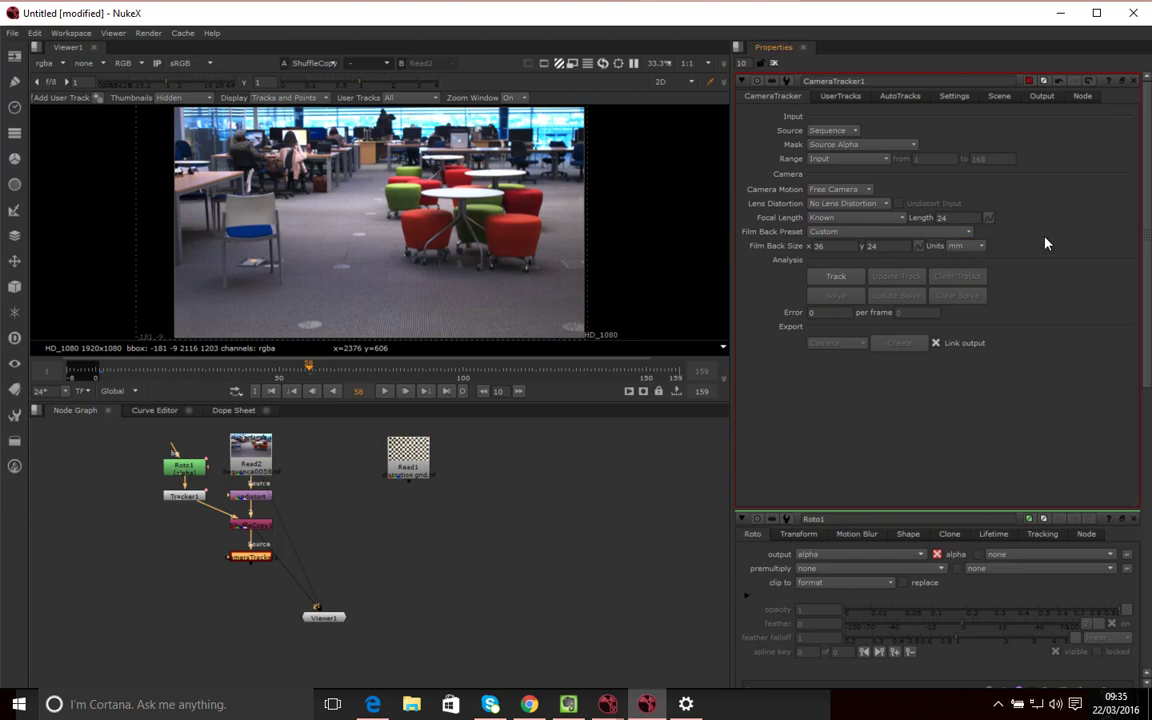
{"action": "left_click", "coordinate": [890, 232]}
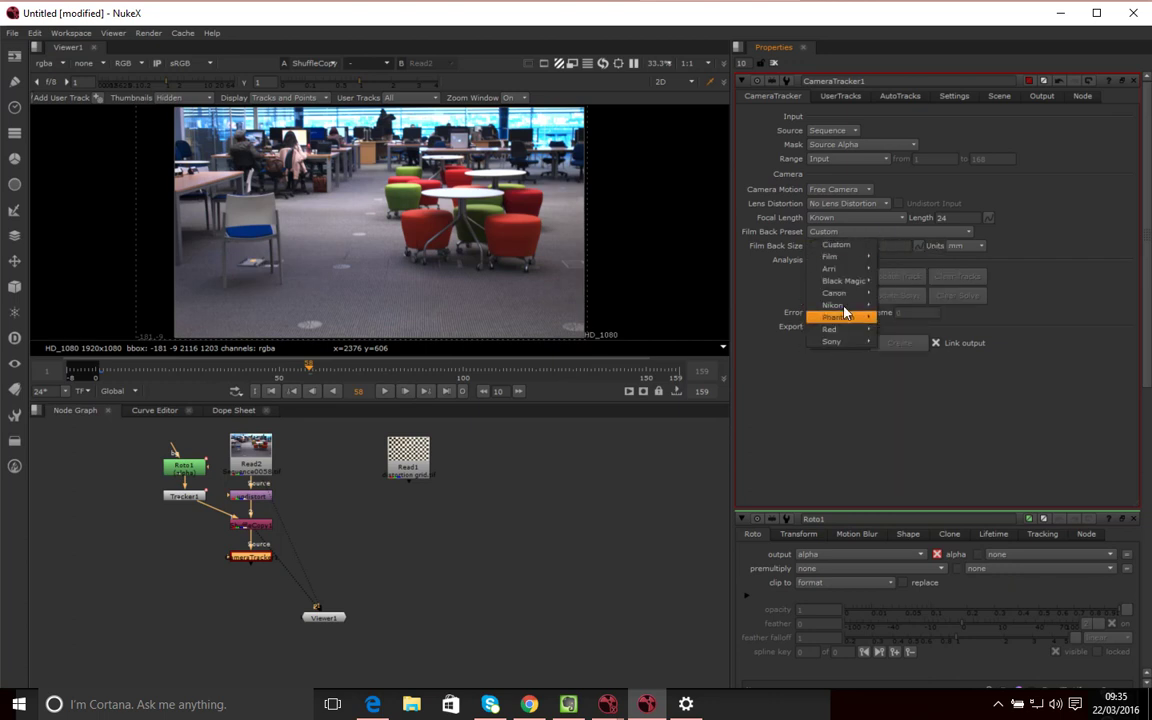
{"action": "left_click", "coordinate": [848, 218]}
{"action": "left_click", "coordinate": [1062, 237]}
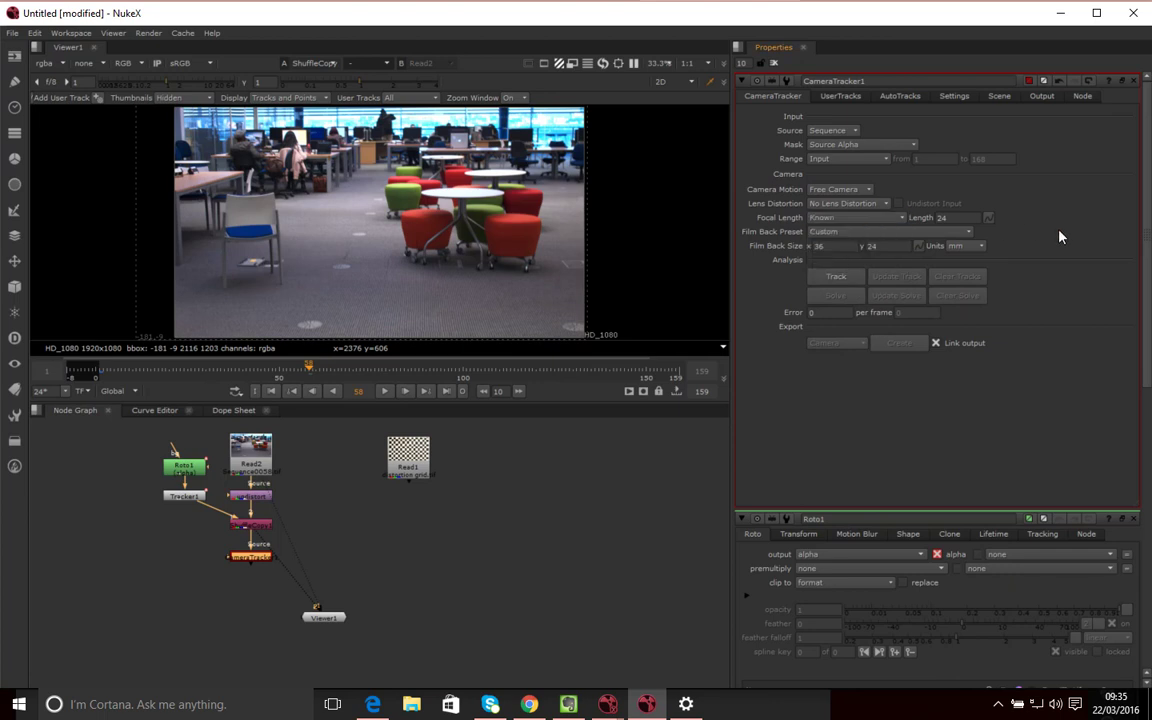
Set the film back preset to the Black Magic Cinema Camera 2k
{"action": "left_click", "coordinate": [872, 233]}
{"action": "mouse_move", "coordinate": [833, 283]}
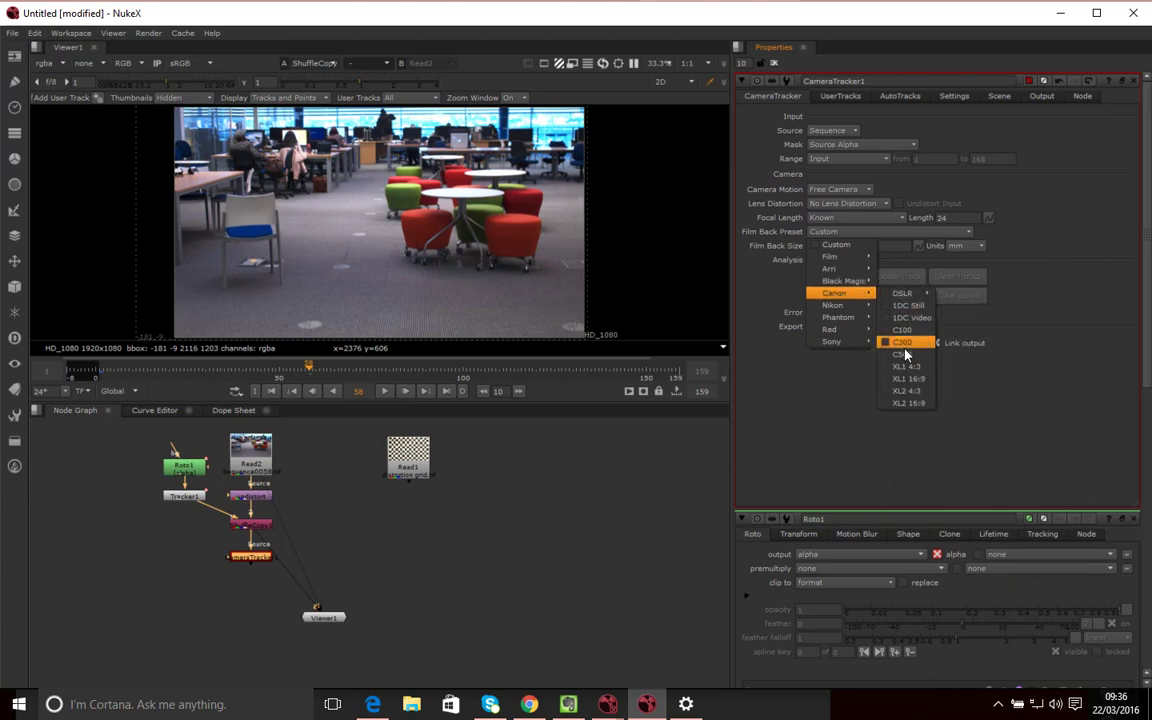
{"action": "mouse_move", "coordinate": [905, 293]}
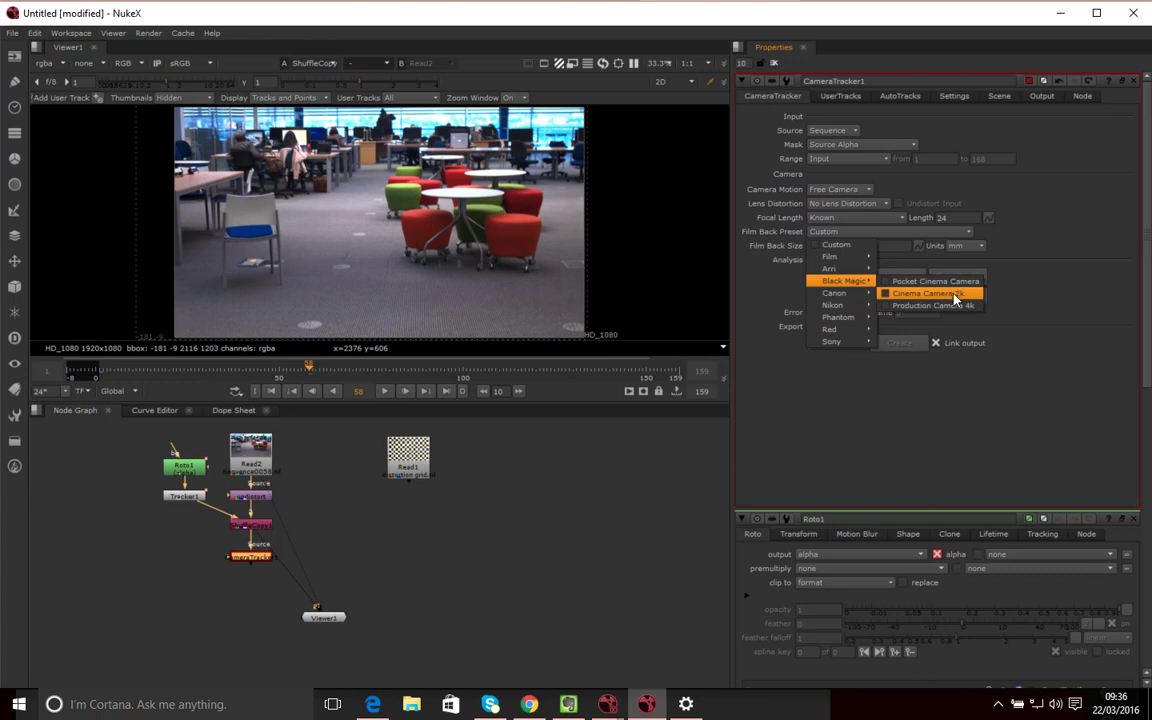
{"action": "left_click", "coordinate": [886, 294]}
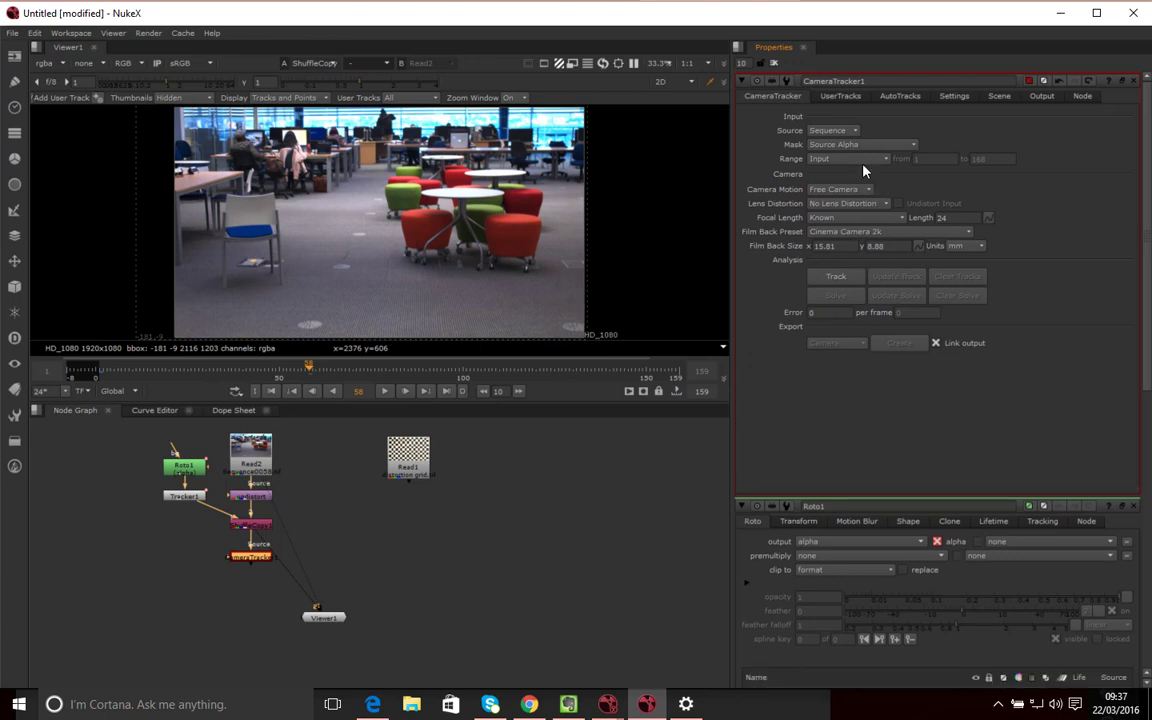
In the tracker's feature settings, set 200 features and a detection threshold of 0.175, and enable Preview Features
{"action": "left_click", "coordinate": [955, 97]}
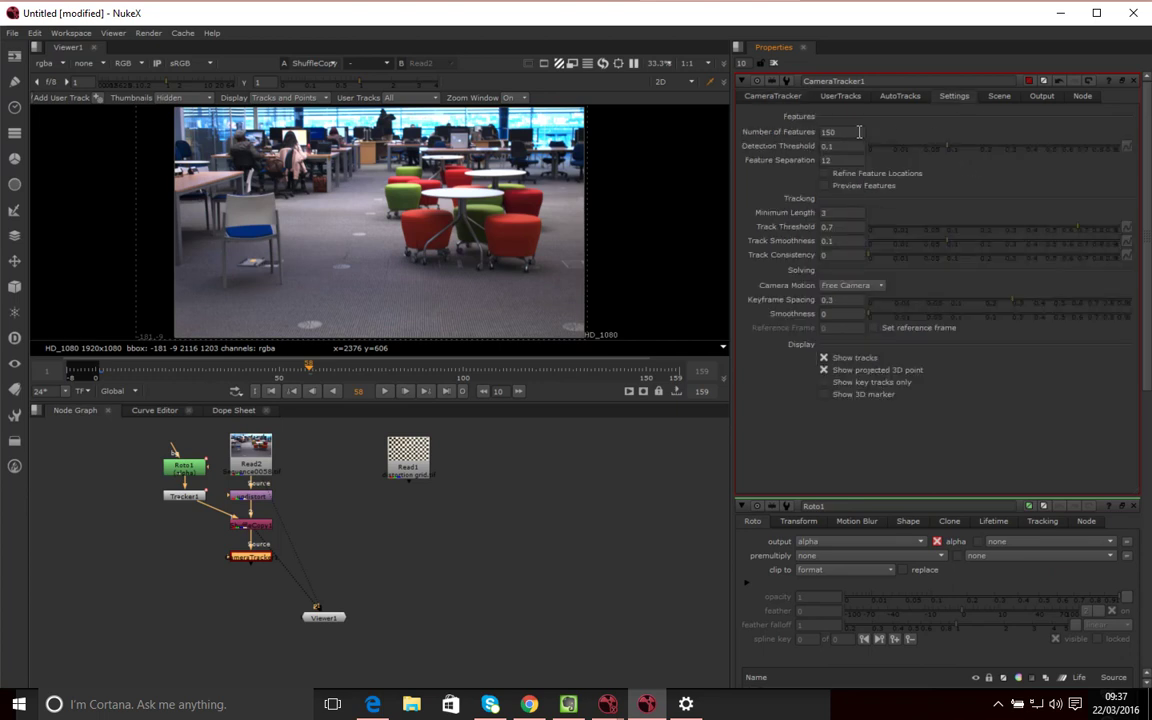
{"action": "scroll", "coordinate": [949, 151], "scroll_direction": "up", "scroll_amount": 1}
{"action": "left_click", "coordinate": [952, 151]}
{"action": "double_click", "coordinate": [848, 132]}
{"action": "type", "text": "200"}
{"action": "left_click_drag", "start_coordinate": [948, 152], "coordinate": [968, 155]}
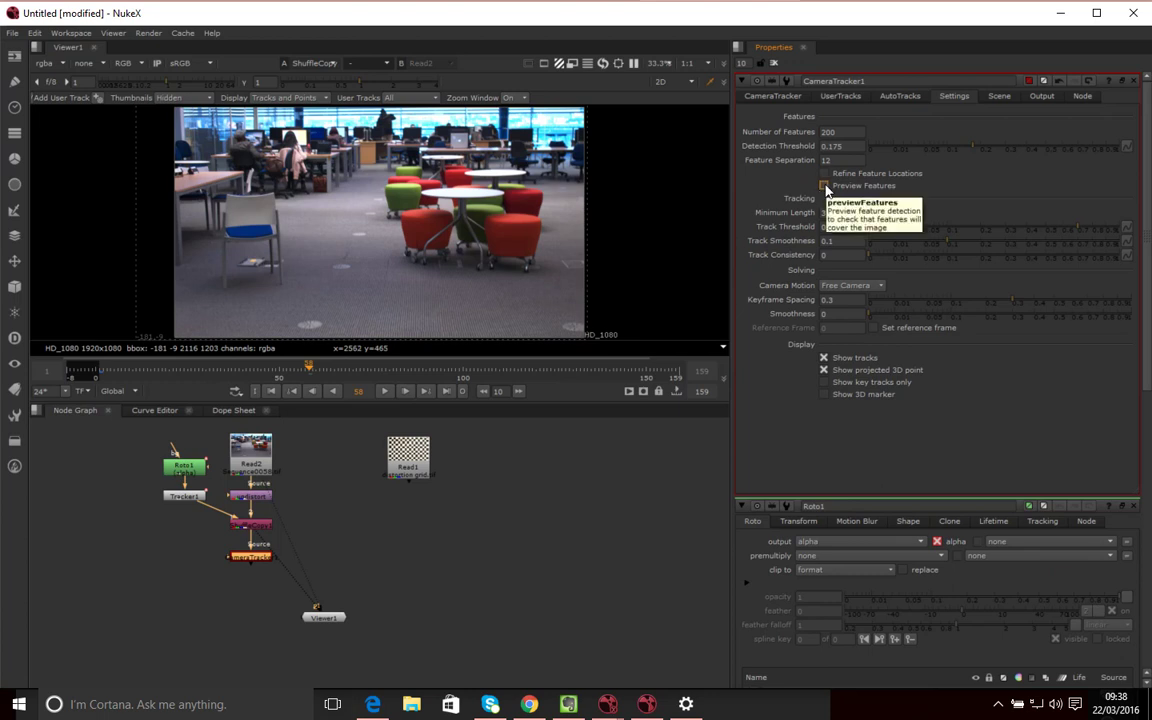
{"action": "left_click", "coordinate": [824, 186]}
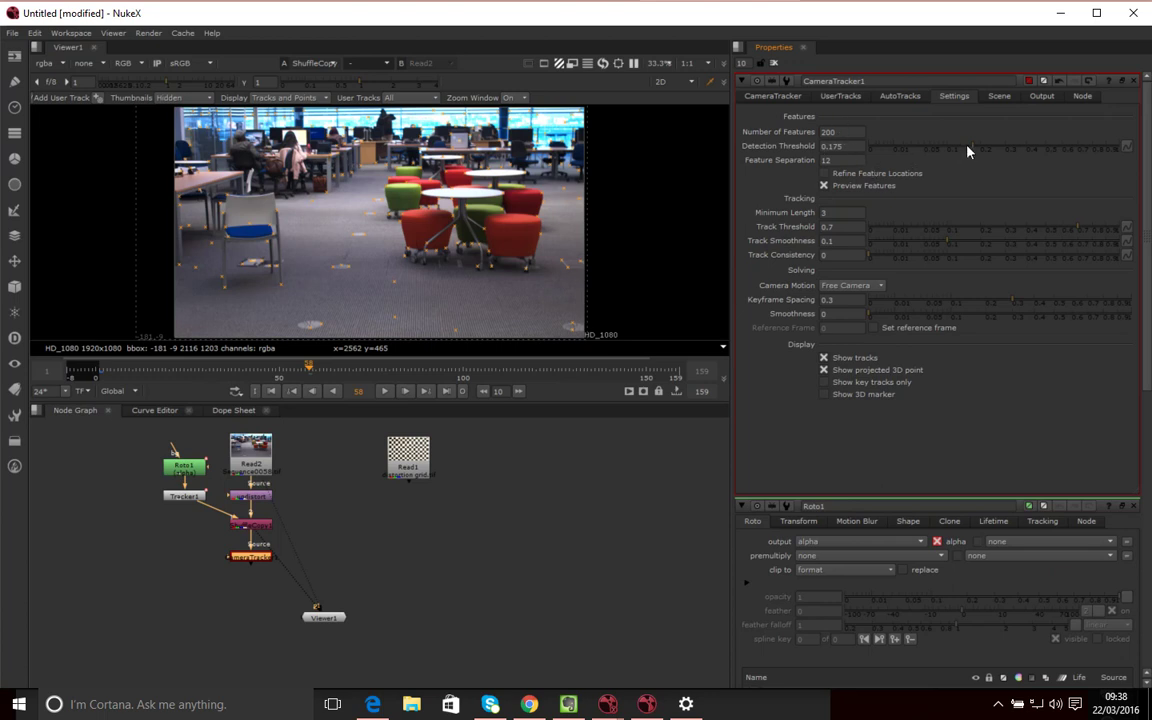
Set the detection threshold to 0.155 and the number of features to 250, trying 50 features first
{"action": "left_click_drag", "start_coordinate": [946, 147], "coordinate": [968, 158]}
{"action": "left_click", "coordinate": [846, 133]}
{"action": "double_click", "coordinate": [846, 133]}
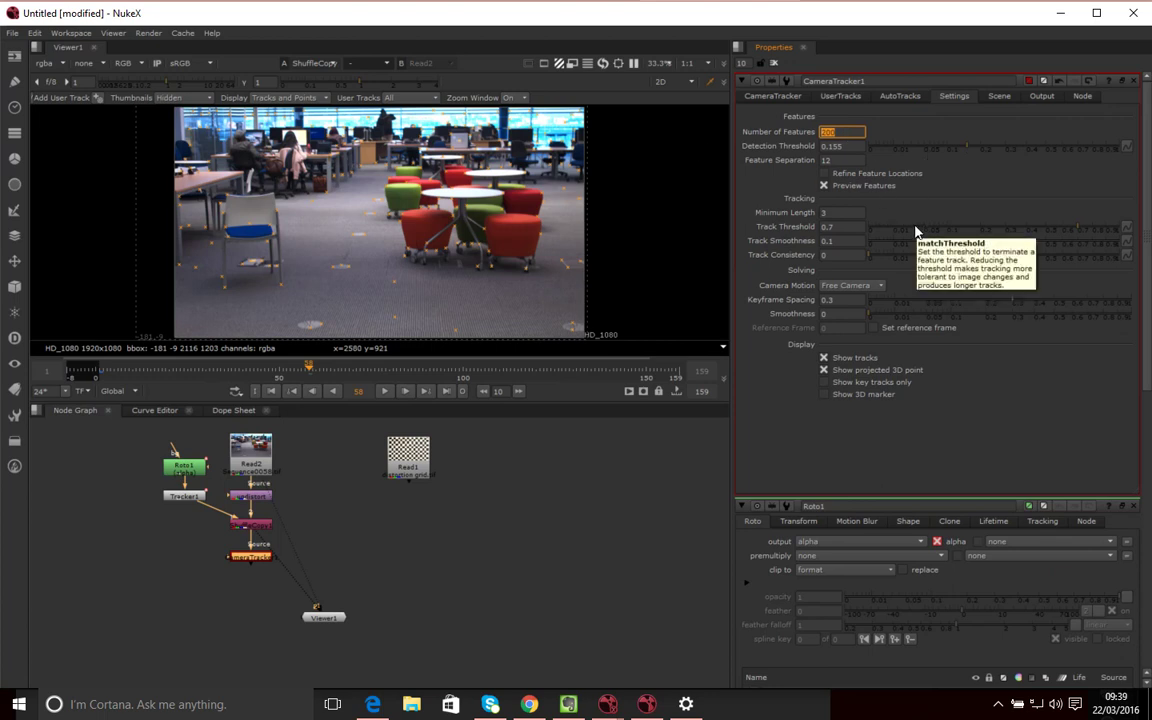
{"action": "type", "text": "50"}
{"action": "key", "text": "Return"}
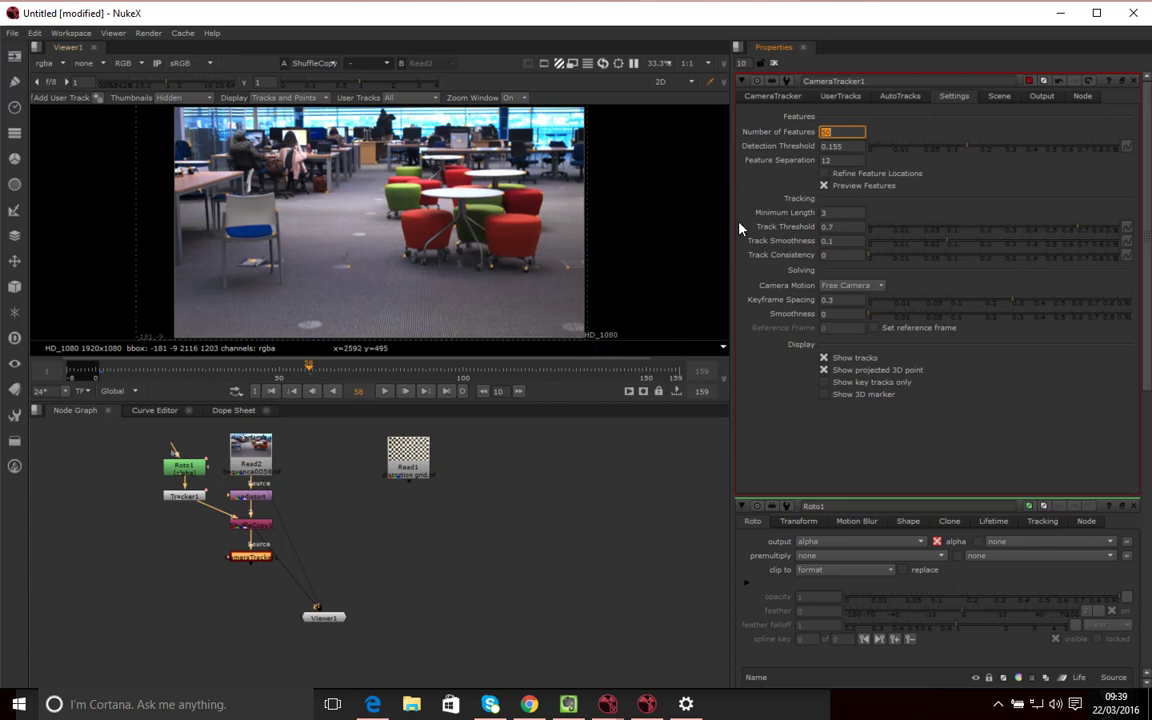
{"action": "type", "text": "250"}
{"action": "key", "text": "Return"}
Try a feature separation of 1 and set it back to 12
{"action": "left_click", "coordinate": [840, 160]}
{"action": "type", "text": "1"}
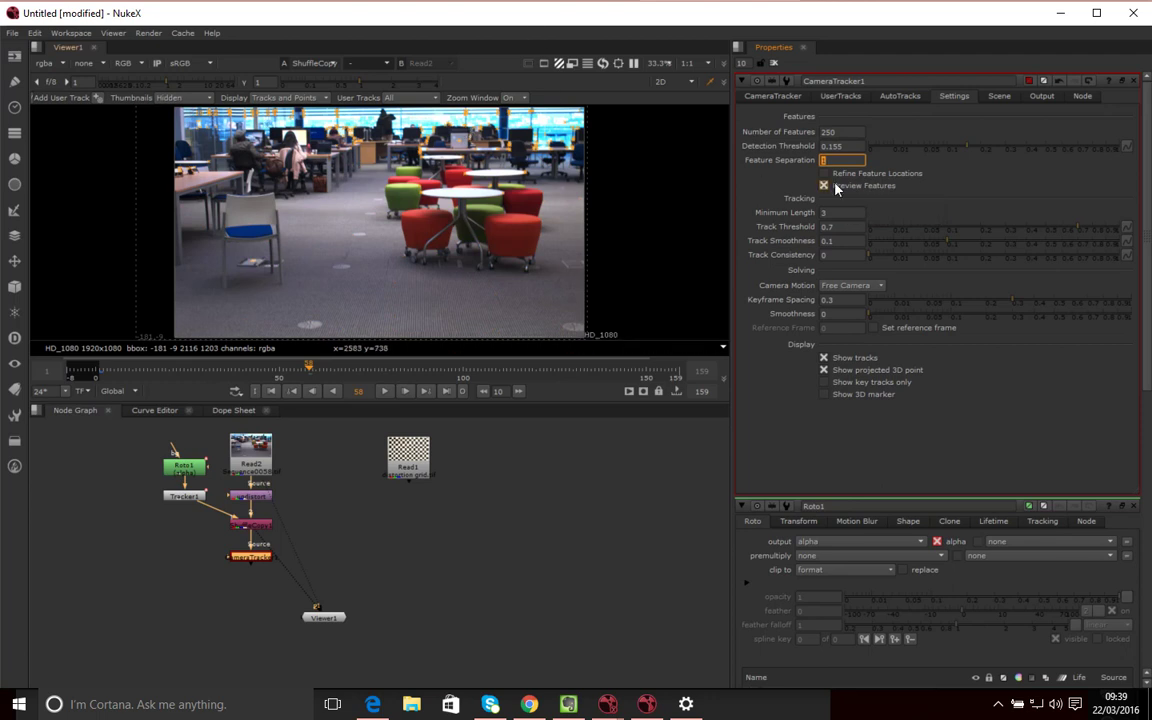
{"action": "type", "text": "12"}
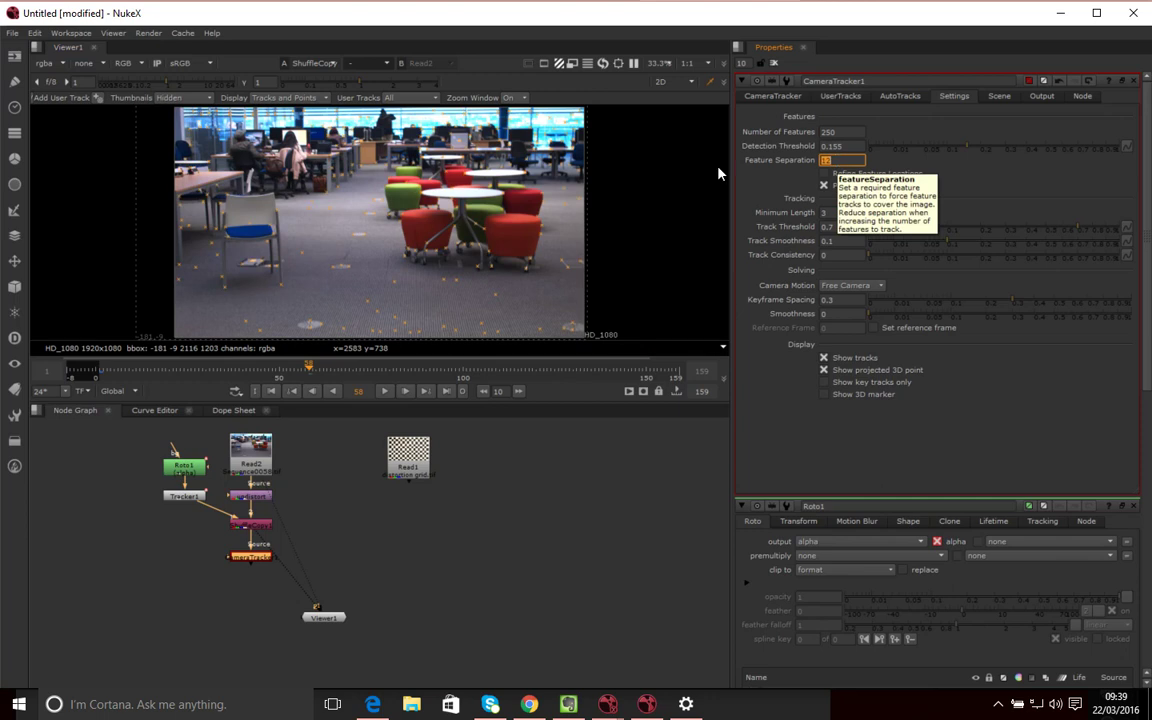
{"action": "key", "text": "Return"}
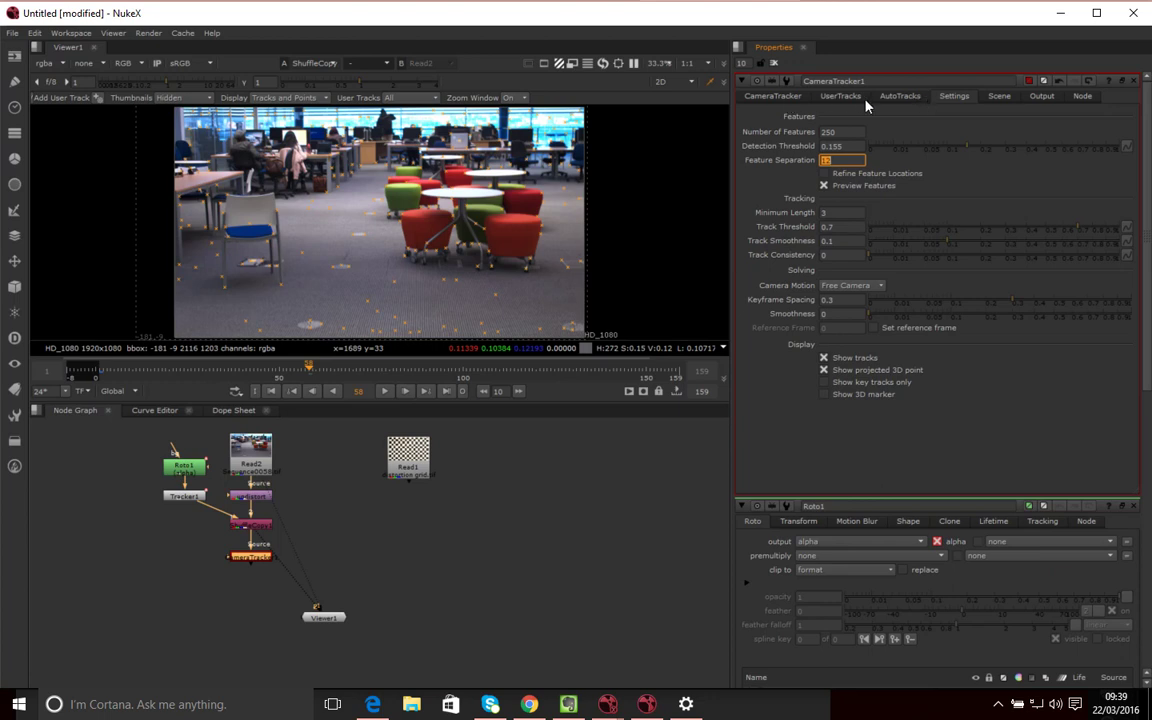
Return to the first frame of the sequence and run the CameraTracker's Track analysis on the footage
{"action": "left_click", "coordinate": [775, 96]}
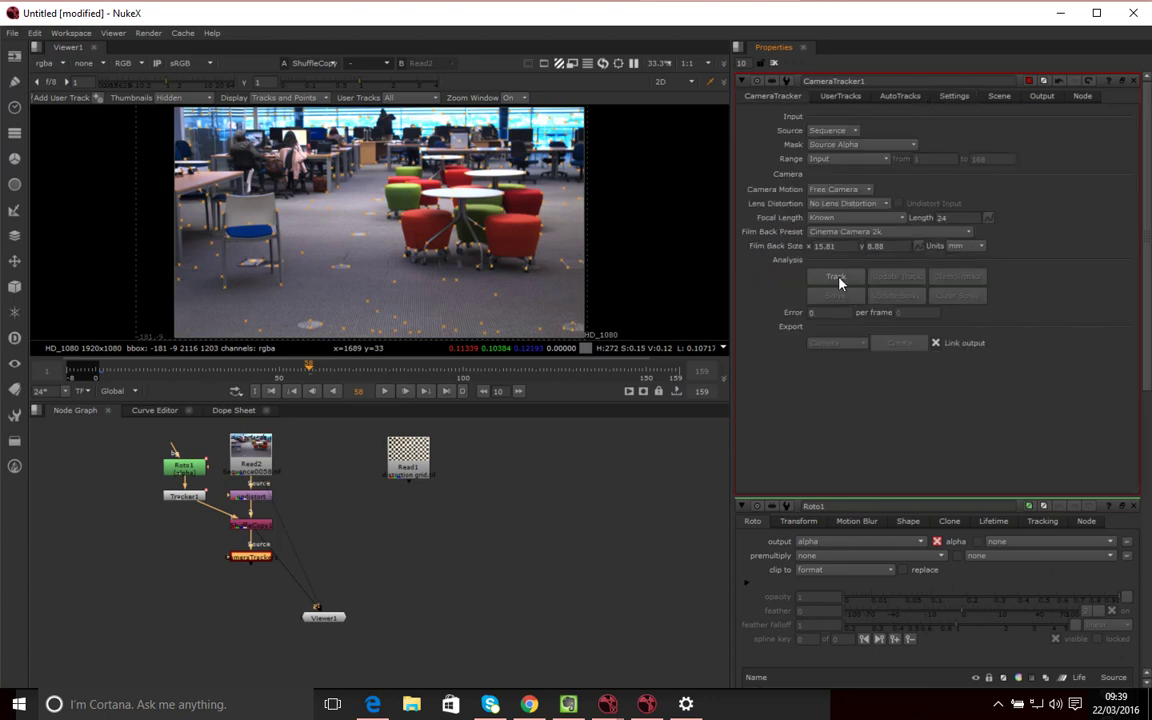
{"action": "left_click", "coordinate": [269, 391]}
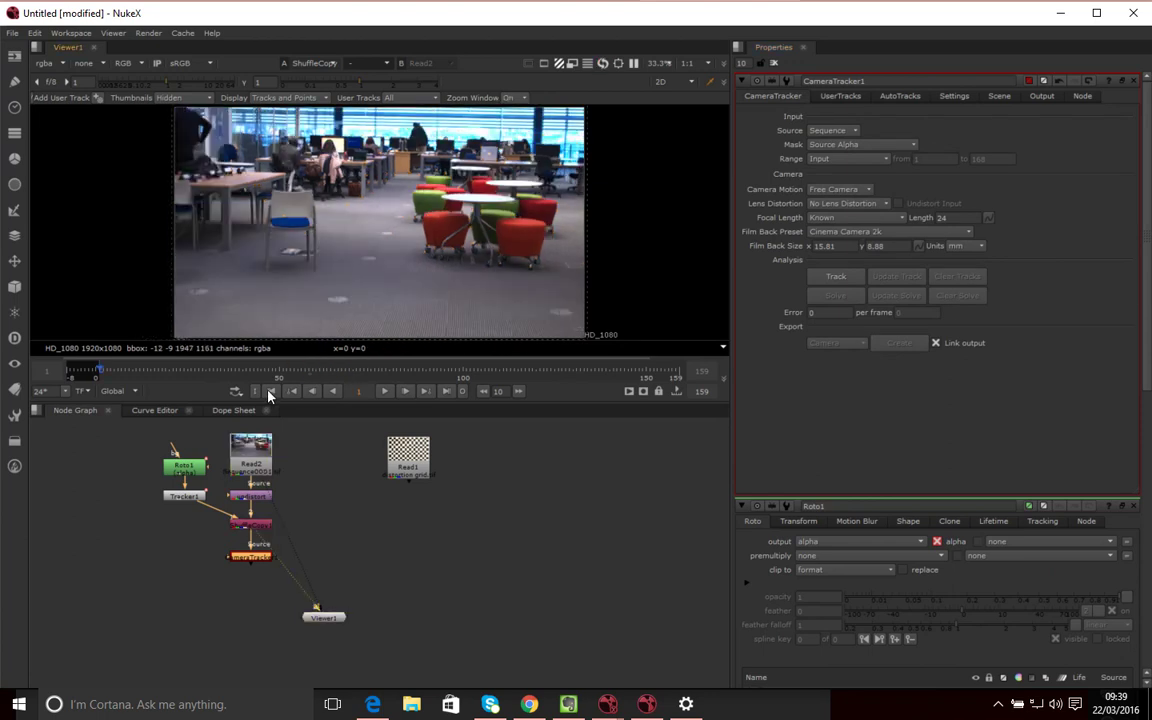
{"action": "left_click", "coordinate": [839, 284]}
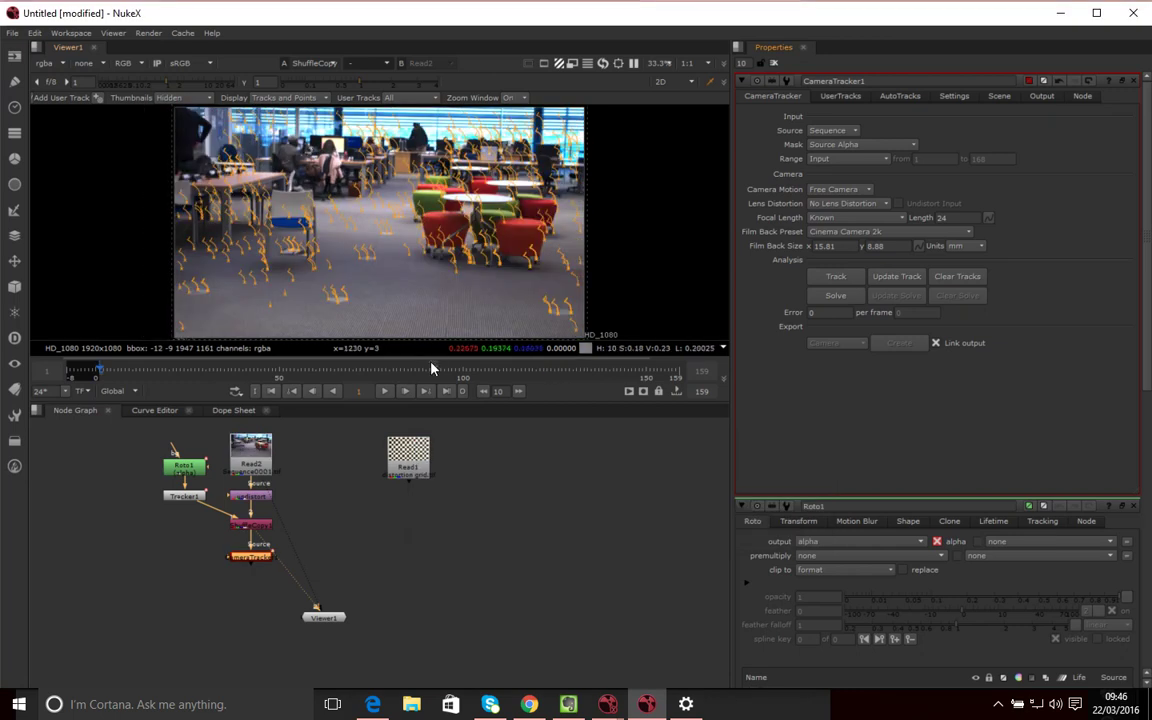
Play and scrub through the footage in an enlarged viewer to examine how the feature tracks follow the floor and furniture
{"action": "left_click", "coordinate": [386, 392]}
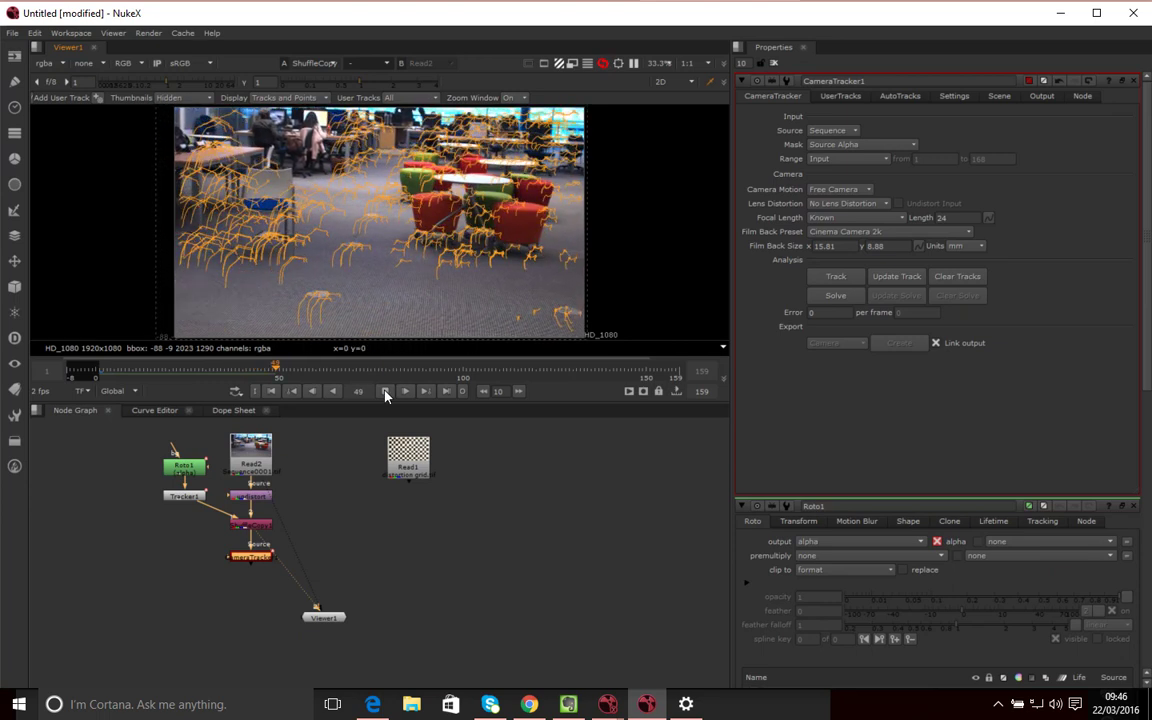
{"action": "left_click", "coordinate": [280, 372]}
{"action": "left_click_drag", "start_coordinate": [280, 372], "coordinate": [187, 369]}
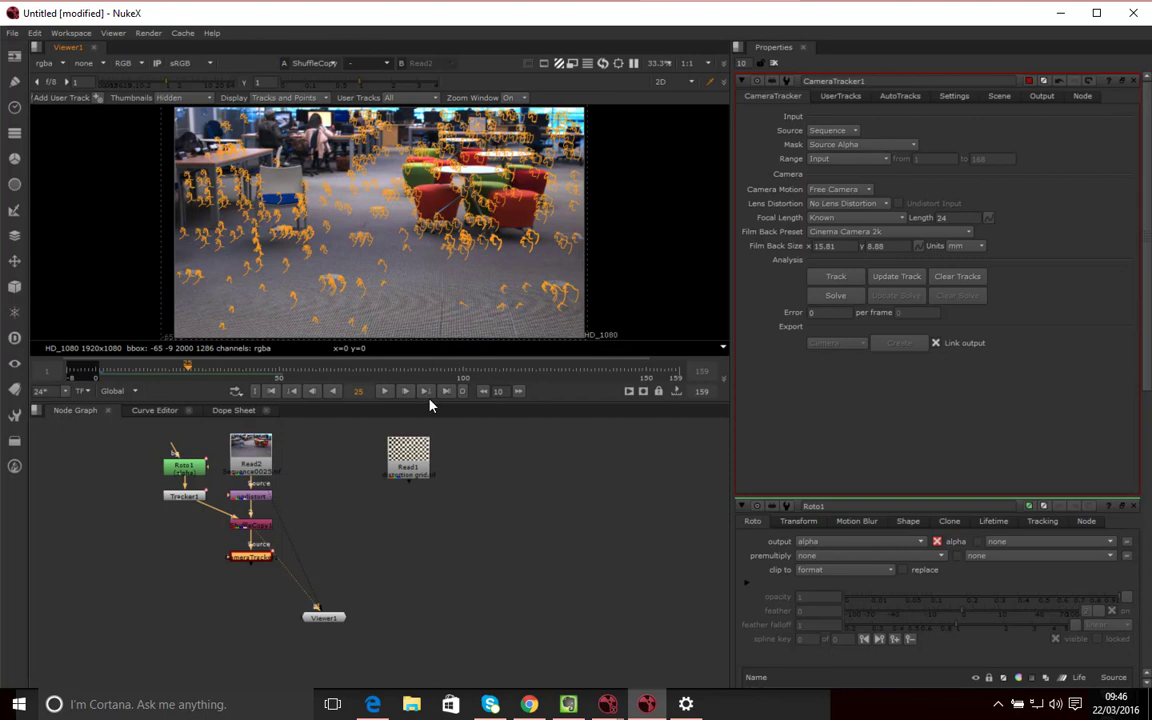
{"action": "left_click_drag", "start_coordinate": [428, 402], "coordinate": [429, 565]}
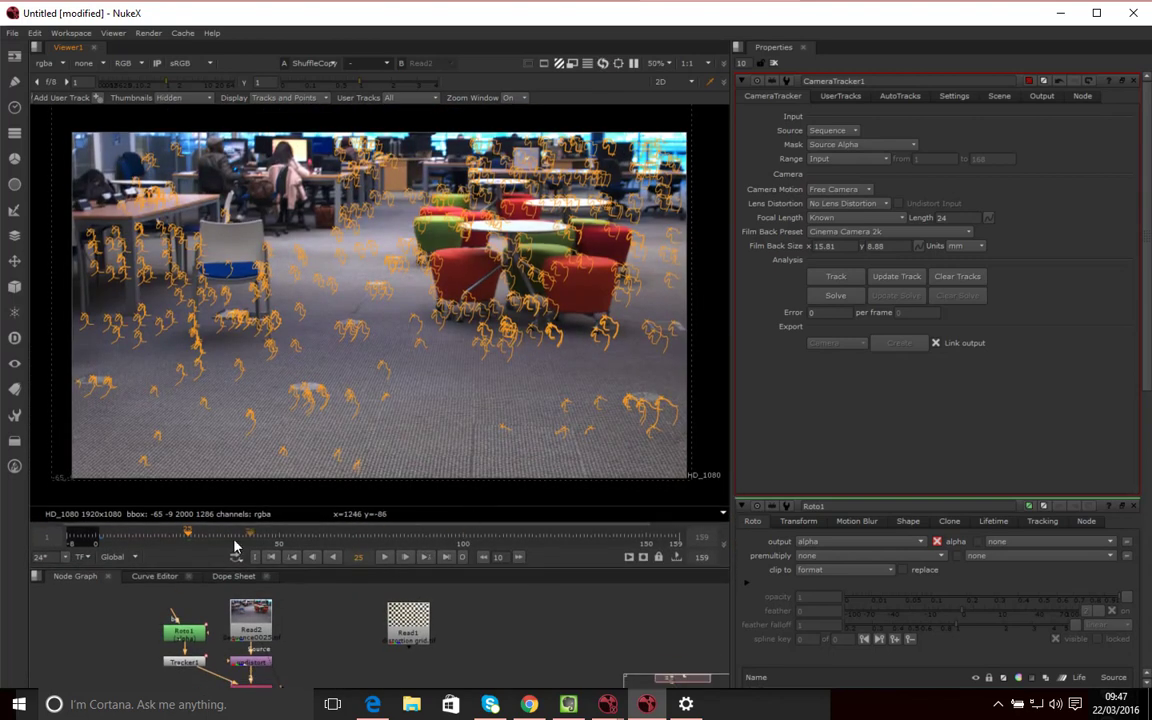
{"action": "left_click_drag", "start_coordinate": [185, 543], "coordinate": [301, 522]}
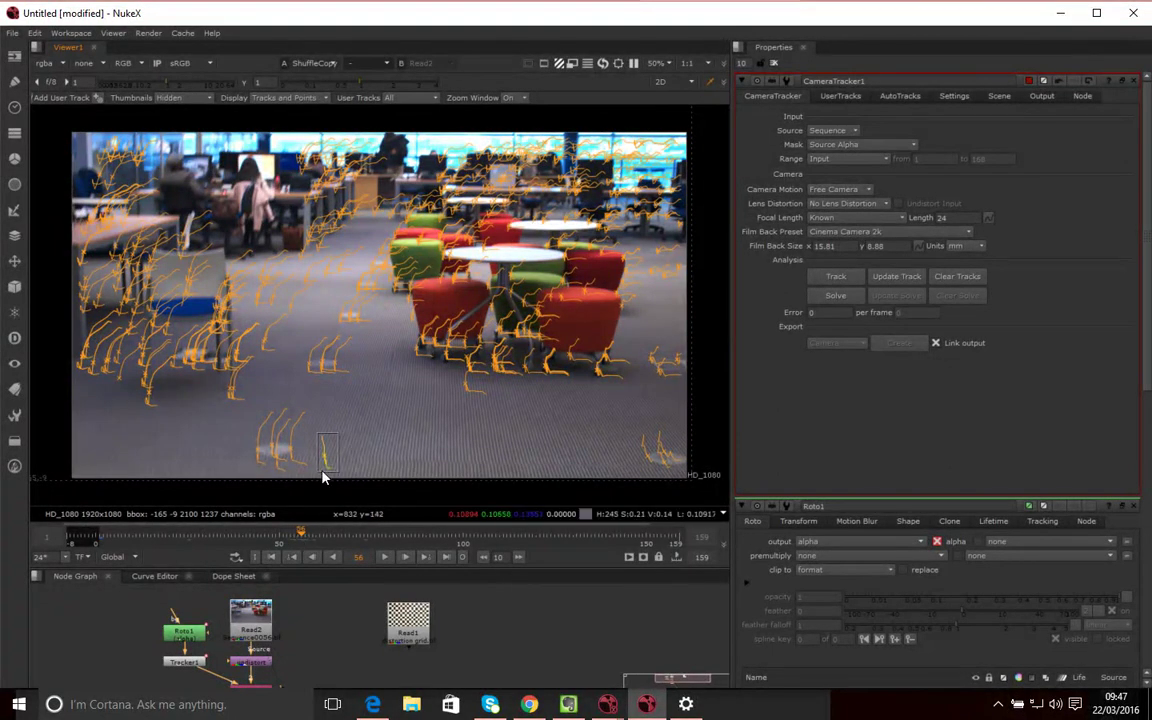
{"action": "key", "text": "Right"}
{"action": "key", "text": "Right"}
{"action": "left_click_drag", "start_coordinate": [301, 533], "coordinate": [198, 535]}
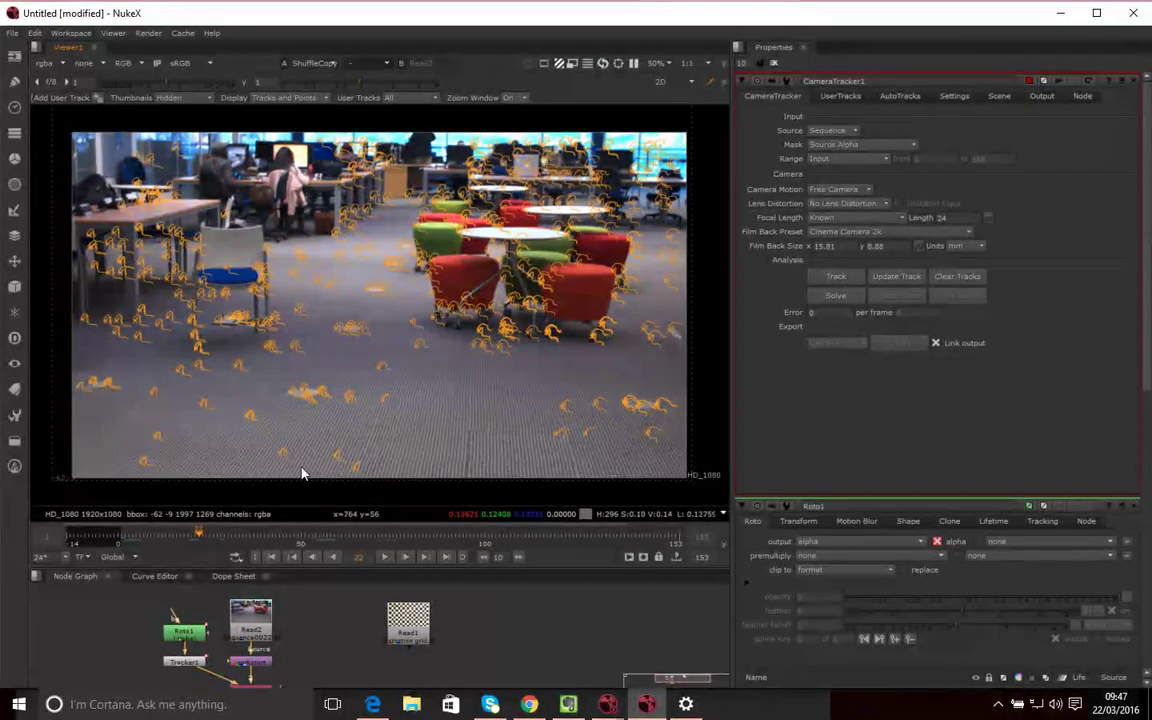
{"action": "left_click", "coordinate": [258, 537]}
{"action": "left_click_drag", "start_coordinate": [258, 537], "coordinate": [360, 535]}
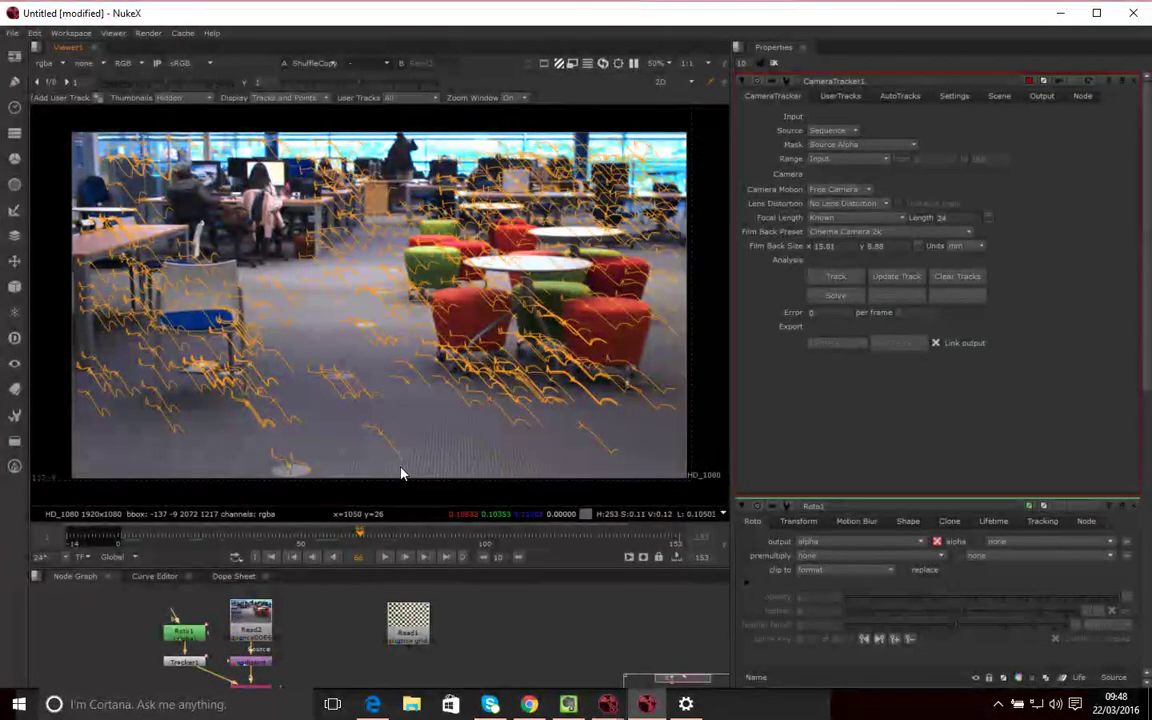
{"action": "left_click_drag", "start_coordinate": [357, 526], "coordinate": [406, 534]}
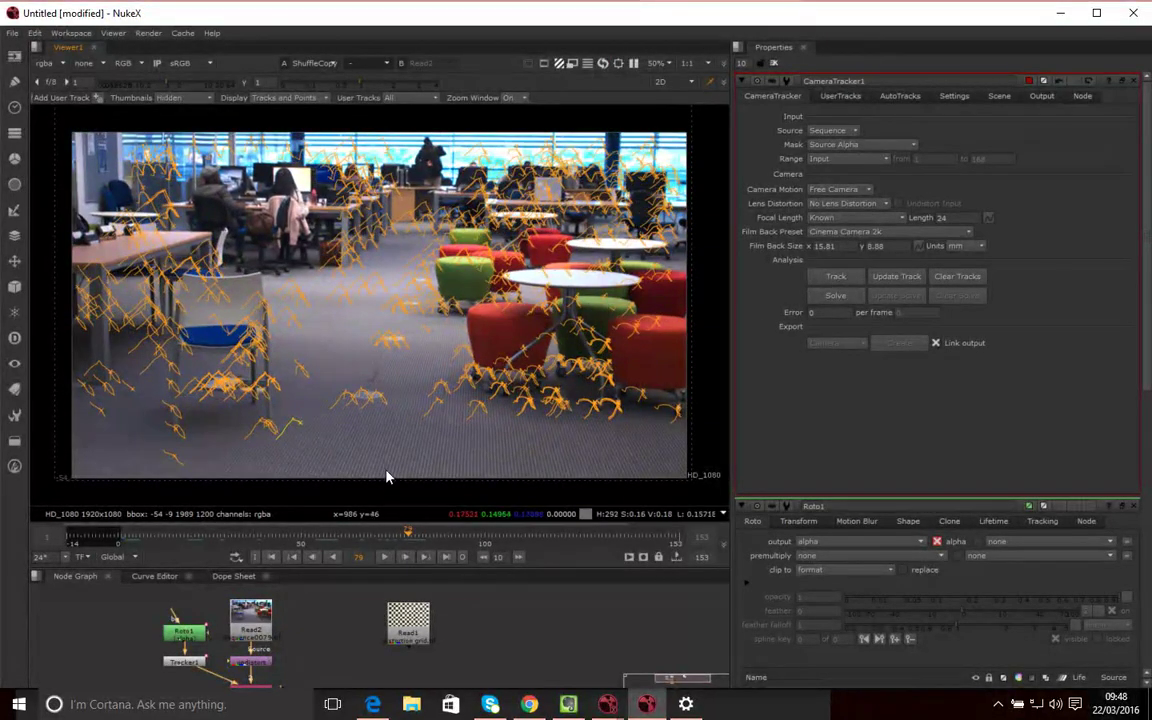
{"action": "left_click_drag", "start_coordinate": [406, 534], "coordinate": [440, 551]}
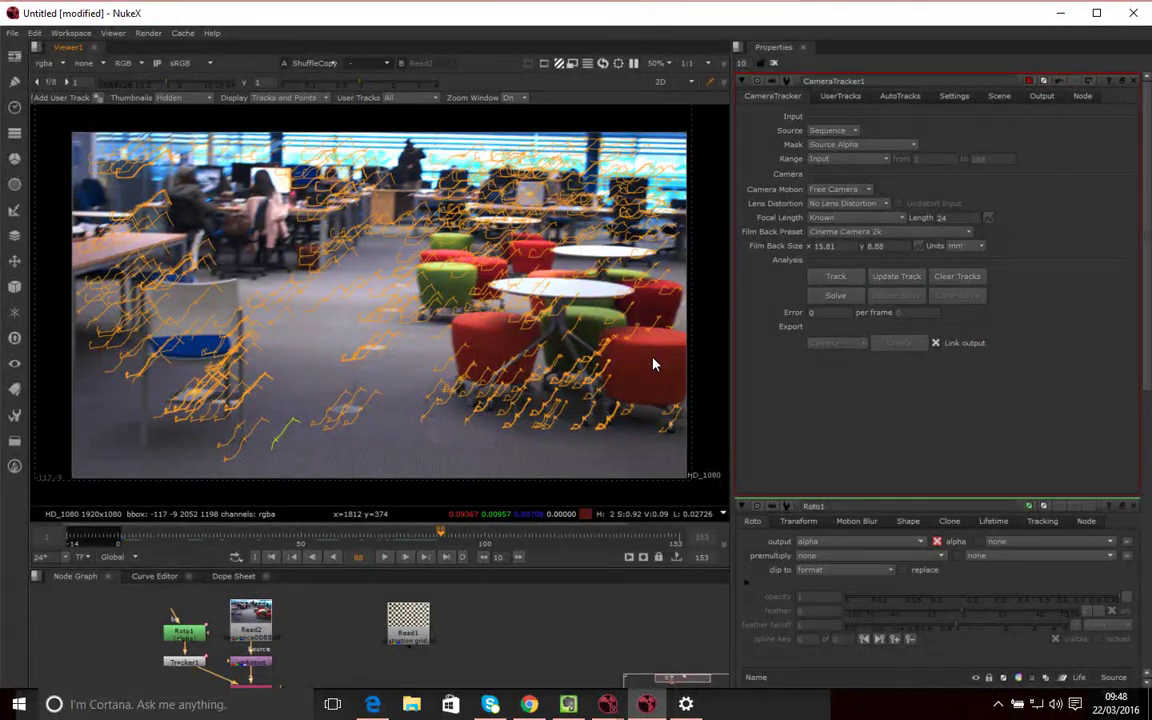
Solve the camera from the feature tracks and scrub back to frame 60 to check the solved tracks
{"action": "left_click", "coordinate": [845, 301]}
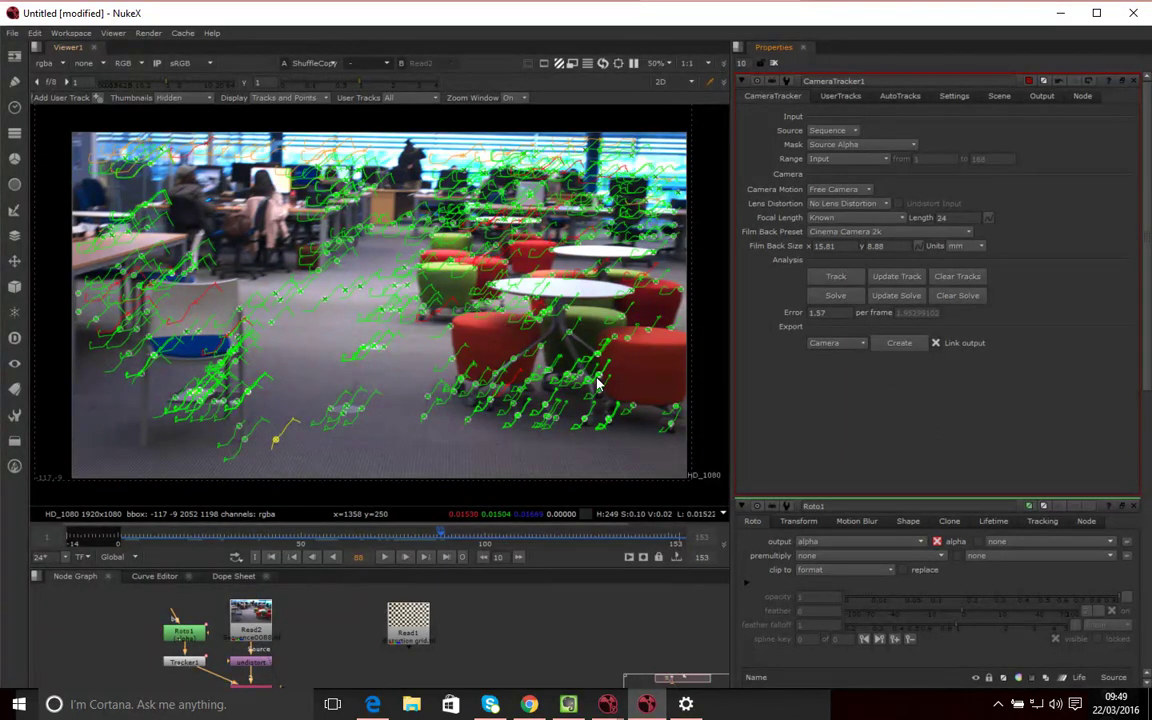
{"action": "left_click_drag", "start_coordinate": [443, 537], "coordinate": [338, 537]}
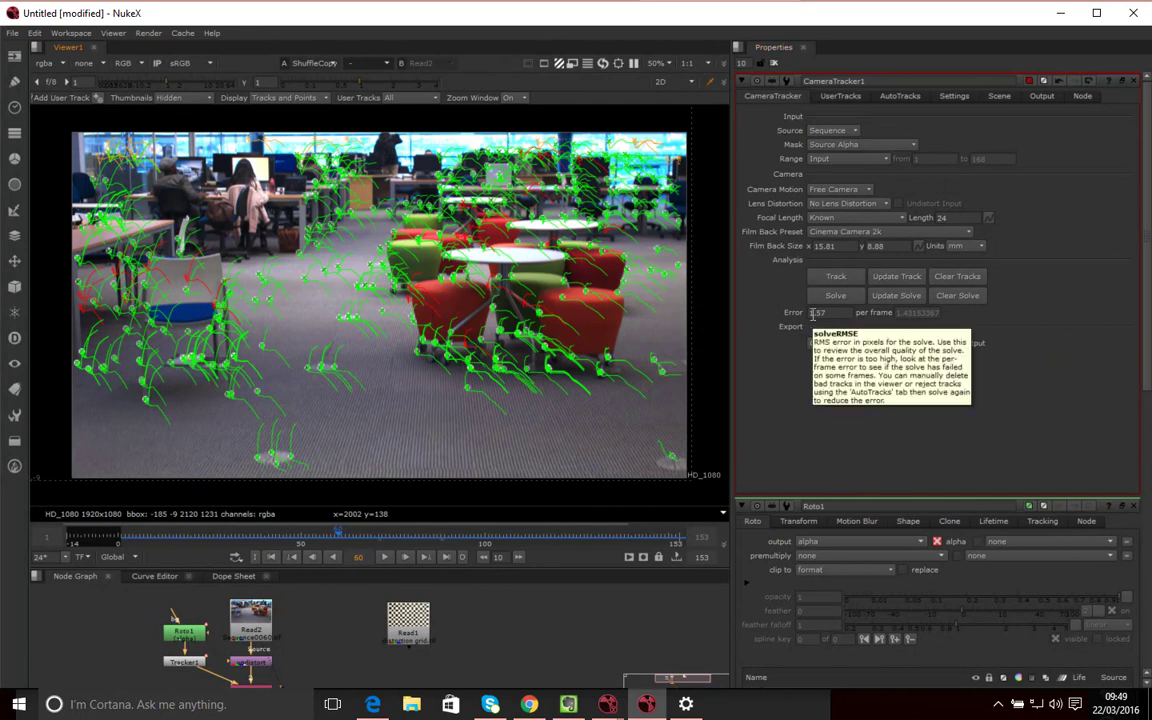
Examine the solved point cloud from several angles in the 3D view, and return to the 2D view
{"action": "left_click", "coordinate": [660, 81]}
{"action": "left_click", "coordinate": [676, 108]}
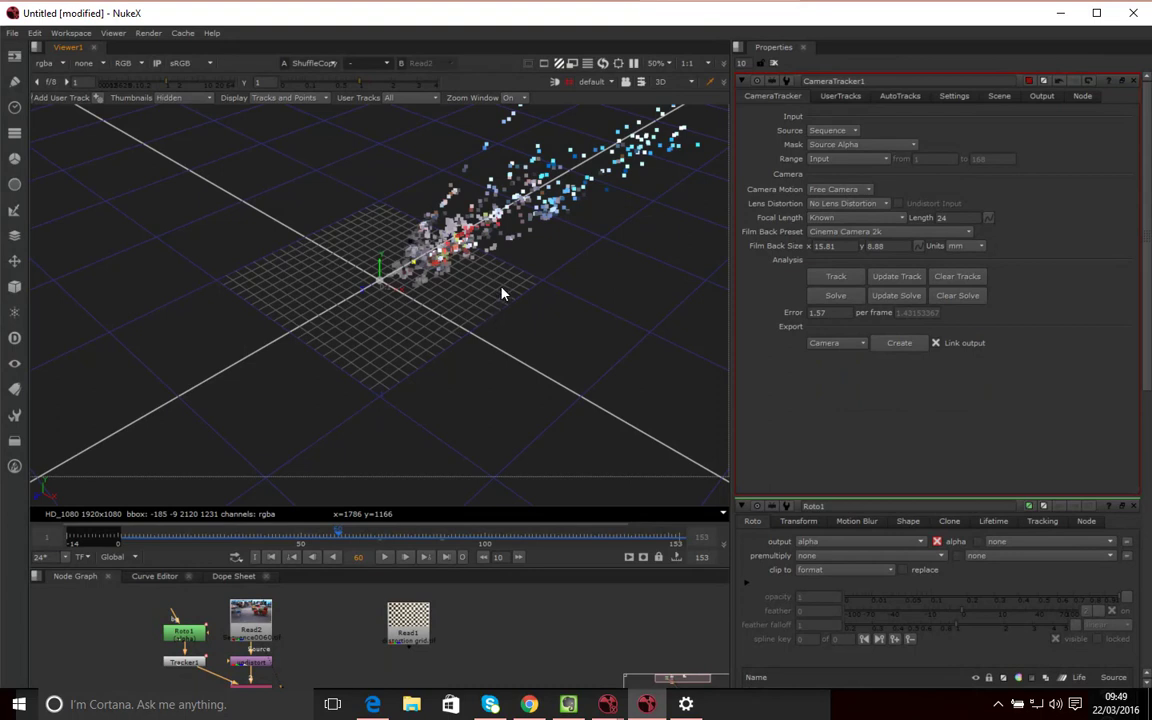
{"action": "left_click_drag", "start_coordinate": [491, 291], "coordinate": [196, 366]}
{"action": "left_click_drag", "start_coordinate": [323, 288], "coordinate": [411, 404]}
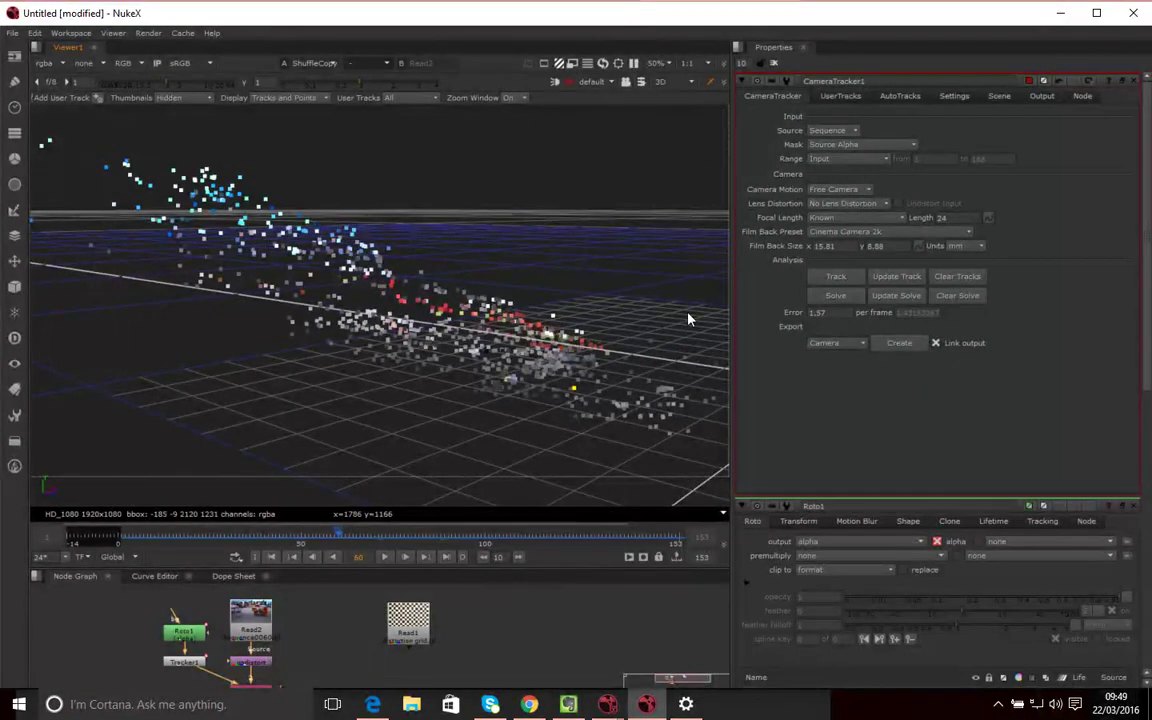
{"action": "left_click", "coordinate": [690, 82]}
{"action": "left_click", "coordinate": [673, 97]}
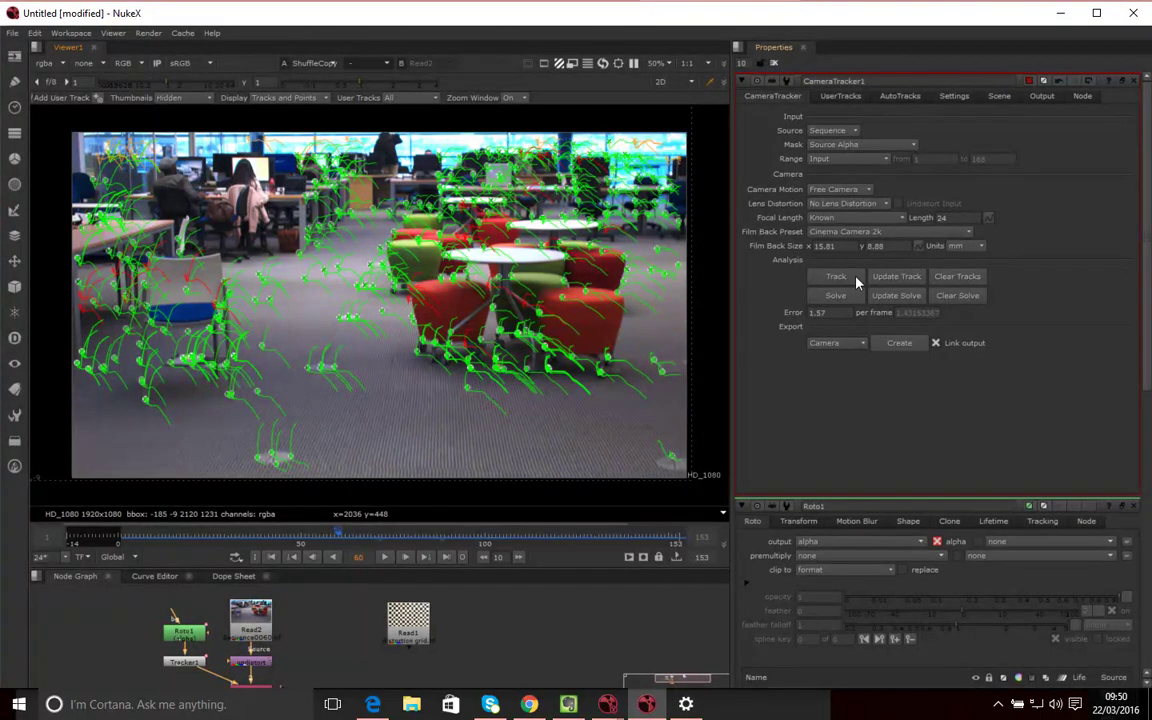
Go back to frame 1 and solve the camera again, accepting the reset of the current solve
{"action": "left_click_drag", "start_coordinate": [338, 537], "coordinate": [122, 548]}
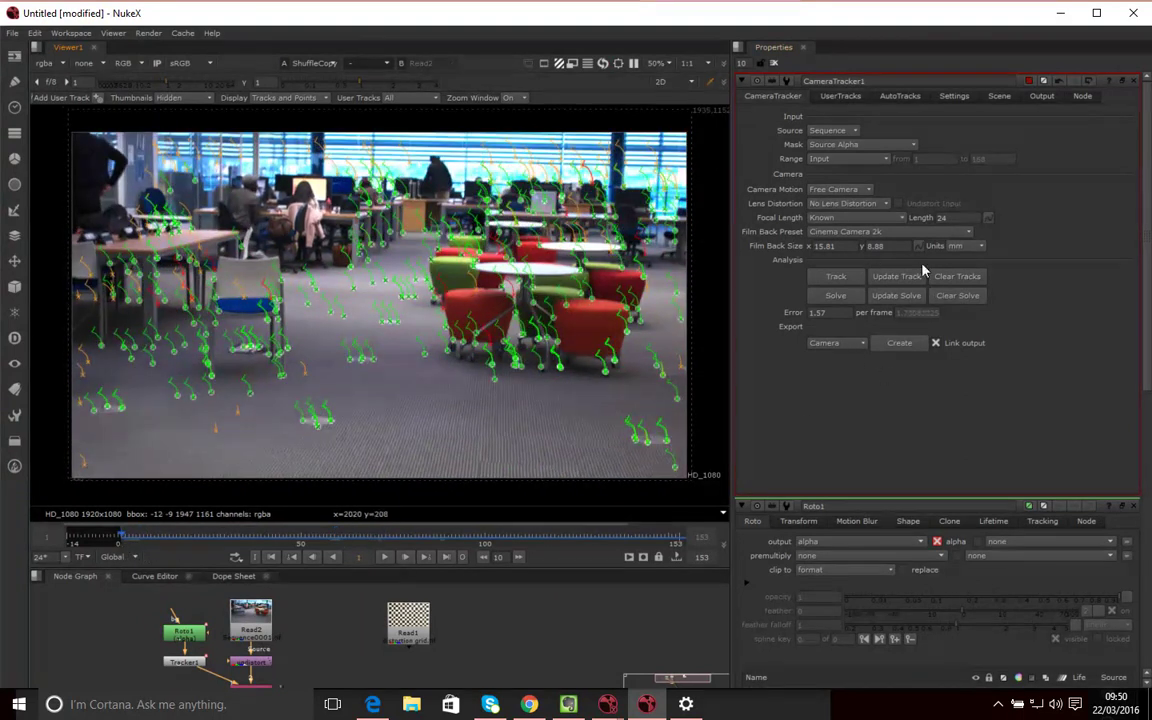
{"action": "left_click", "coordinate": [836, 295]}
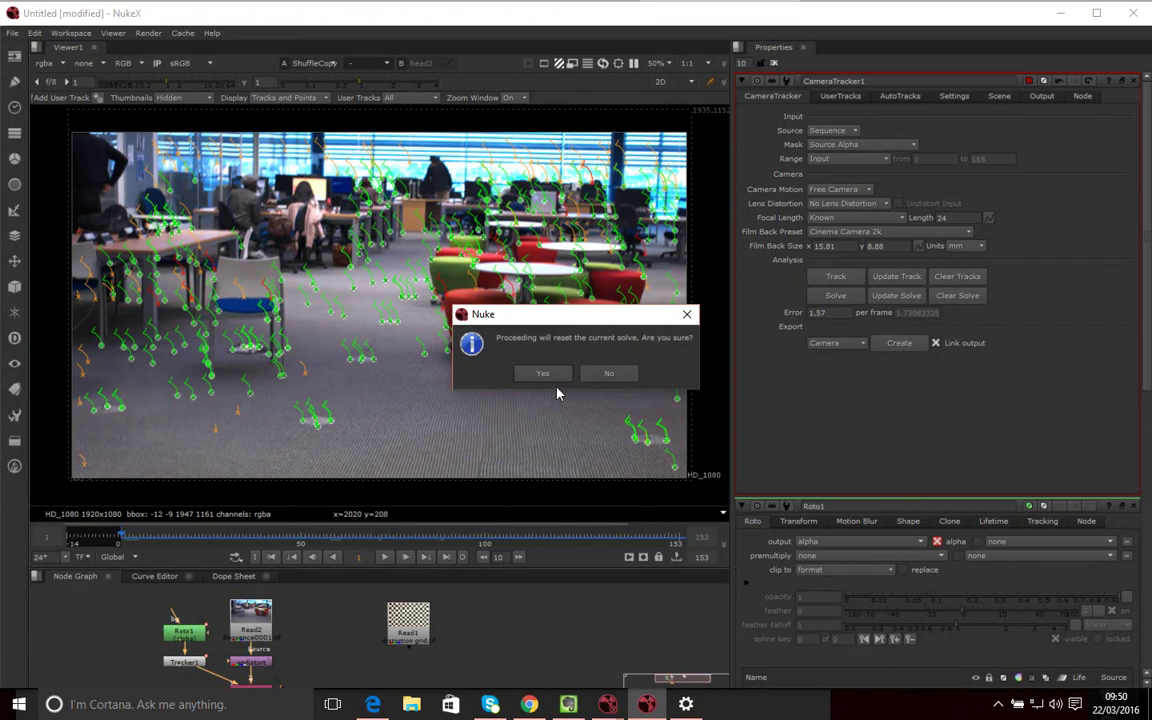
{"action": "left_click", "coordinate": [543, 373]}
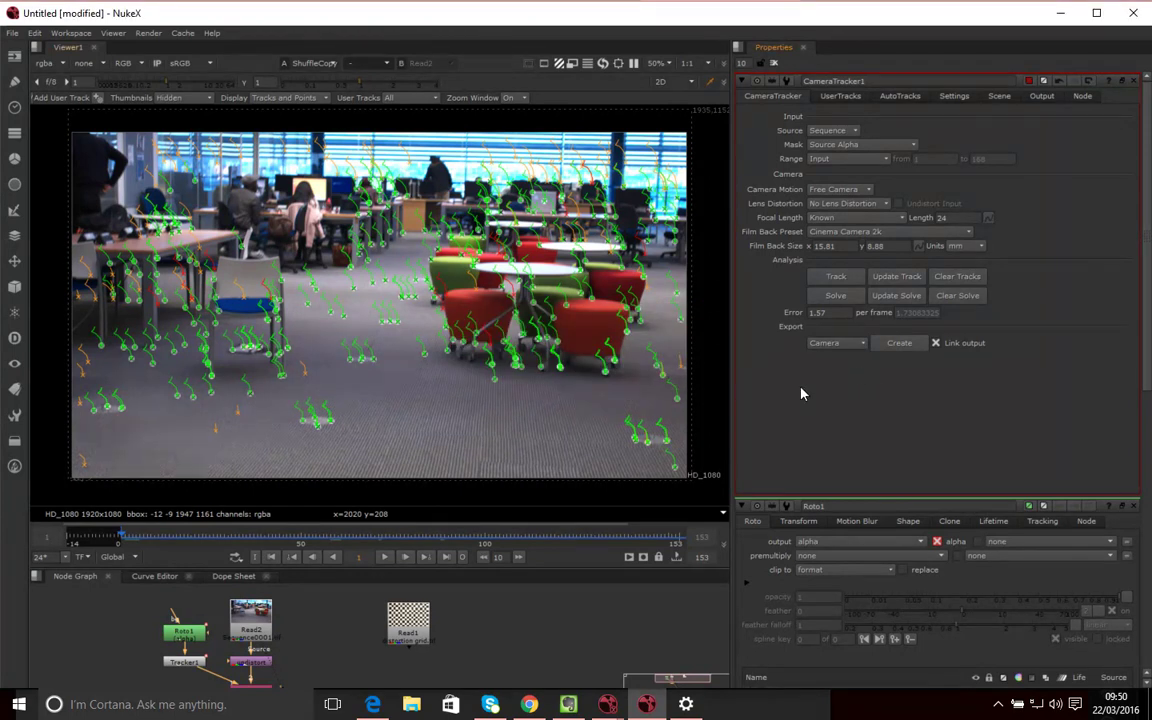
Scrub through the solved footage to frame 131 and examine the per-frame solve error and the auto-track statistics
{"action": "left_click_drag", "start_coordinate": [126, 540], "coordinate": [365, 473]}
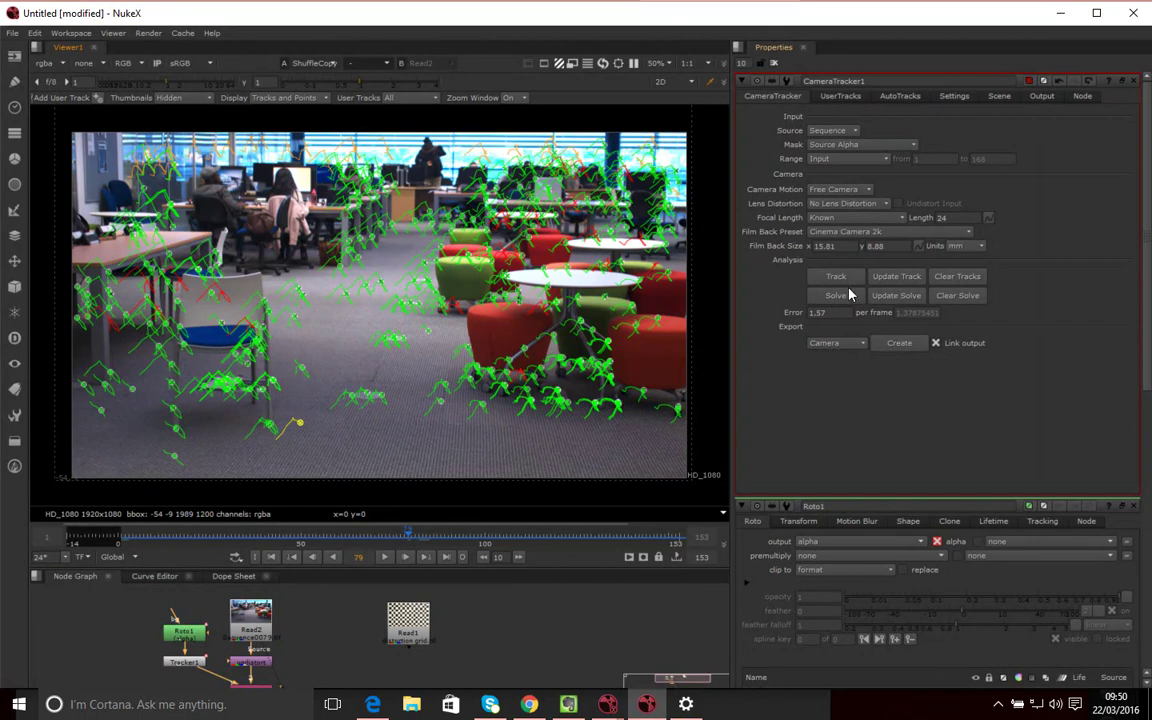
{"action": "left_click", "coordinate": [546, 537]}
{"action": "left_click_drag", "start_coordinate": [546, 537], "coordinate": [601, 537]}
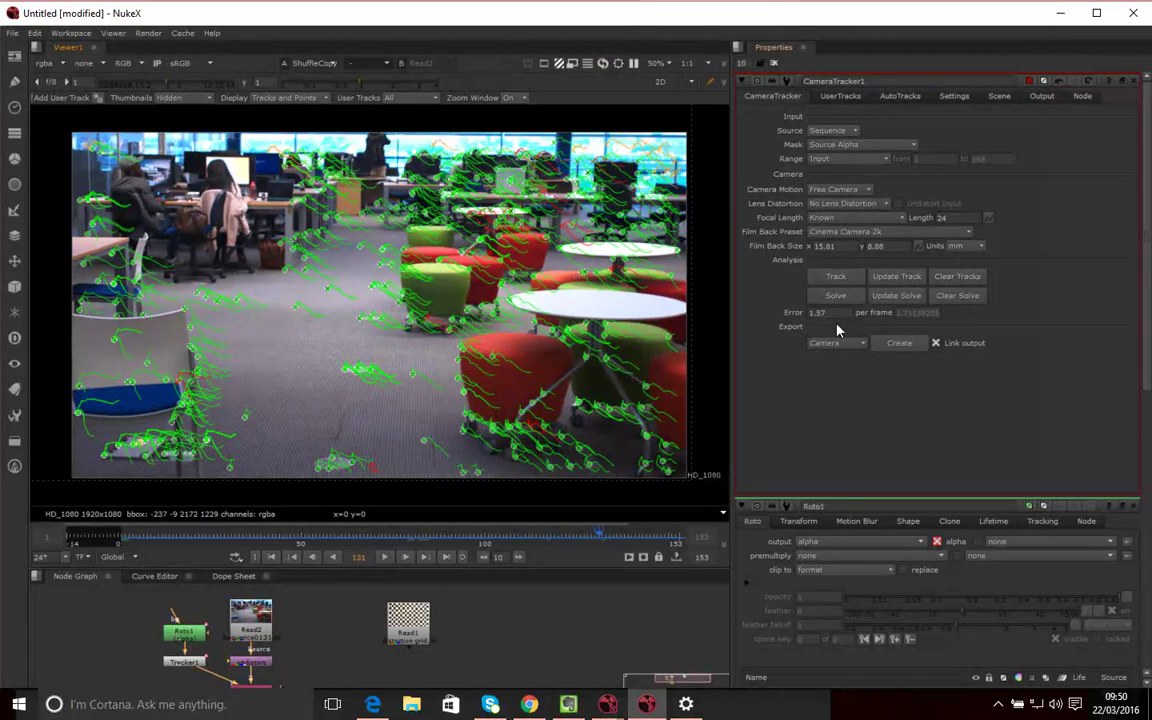
{"action": "left_click", "coordinate": [905, 97]}
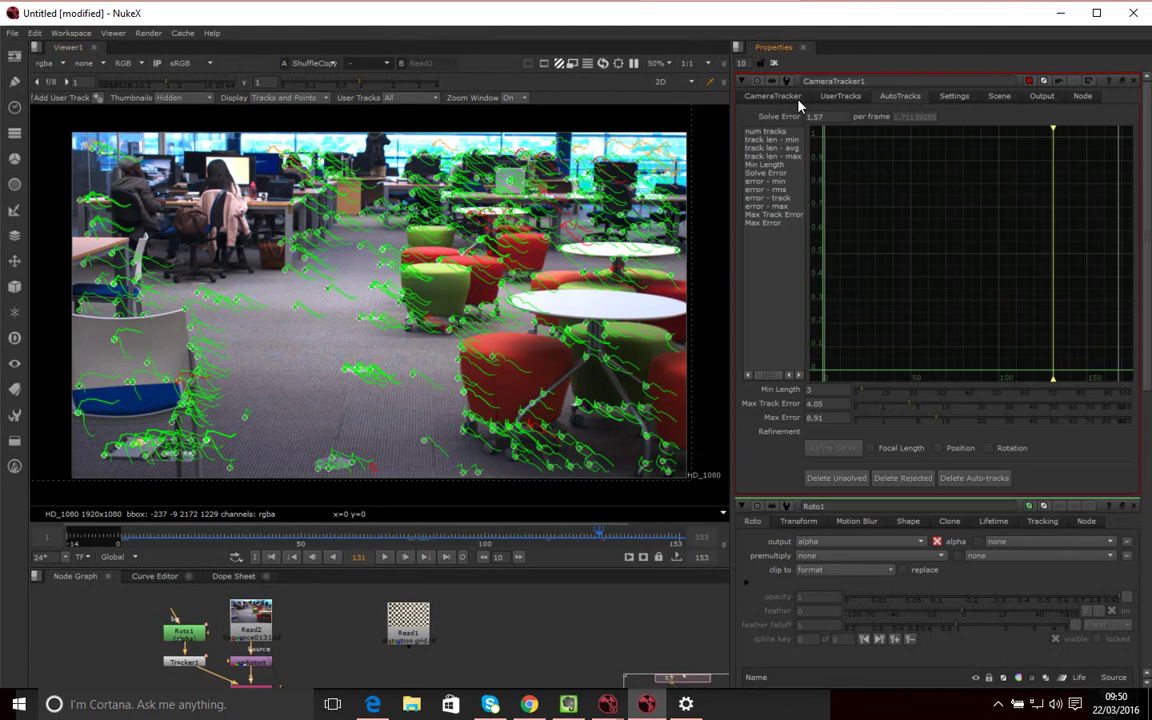
{"action": "left_click", "coordinate": [772, 96]}
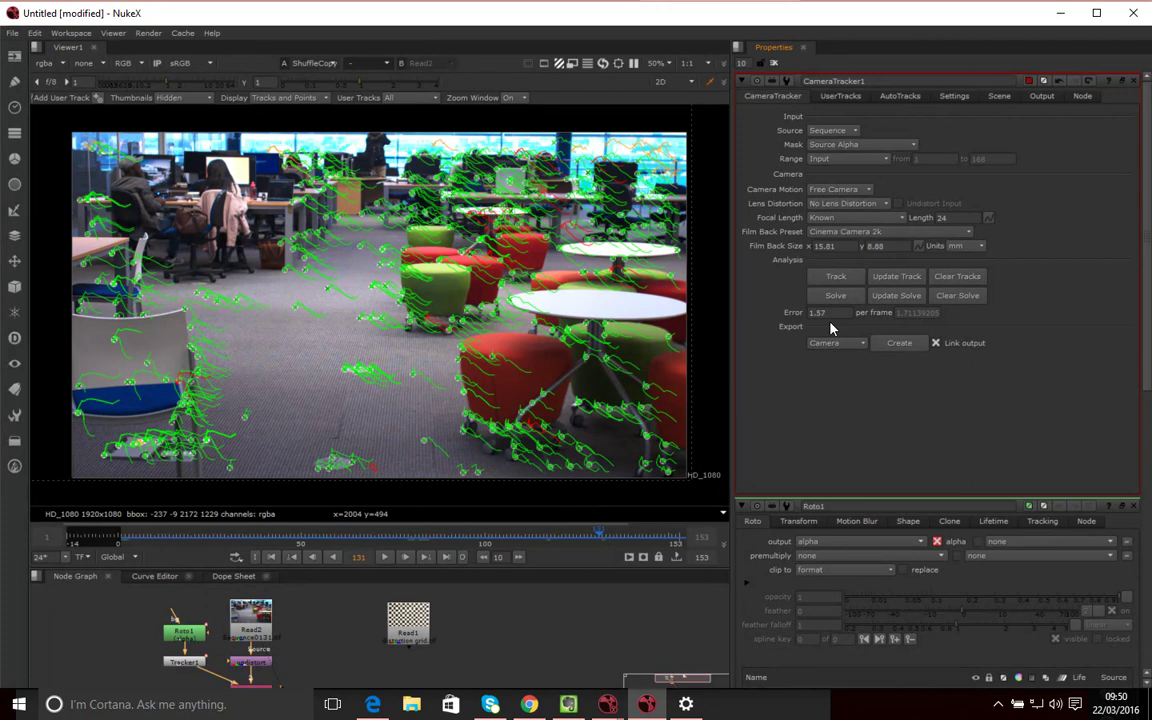
{"action": "mouse_move", "coordinate": [514, 430]}
{"action": "left_click", "coordinate": [898, 97]}
{"action": "left_click", "coordinate": [757, 97]}
Plot the track len - min and Min Length curves for the auto-tracks, and set the minimum length to 4
{"action": "left_click", "coordinate": [908, 97]}
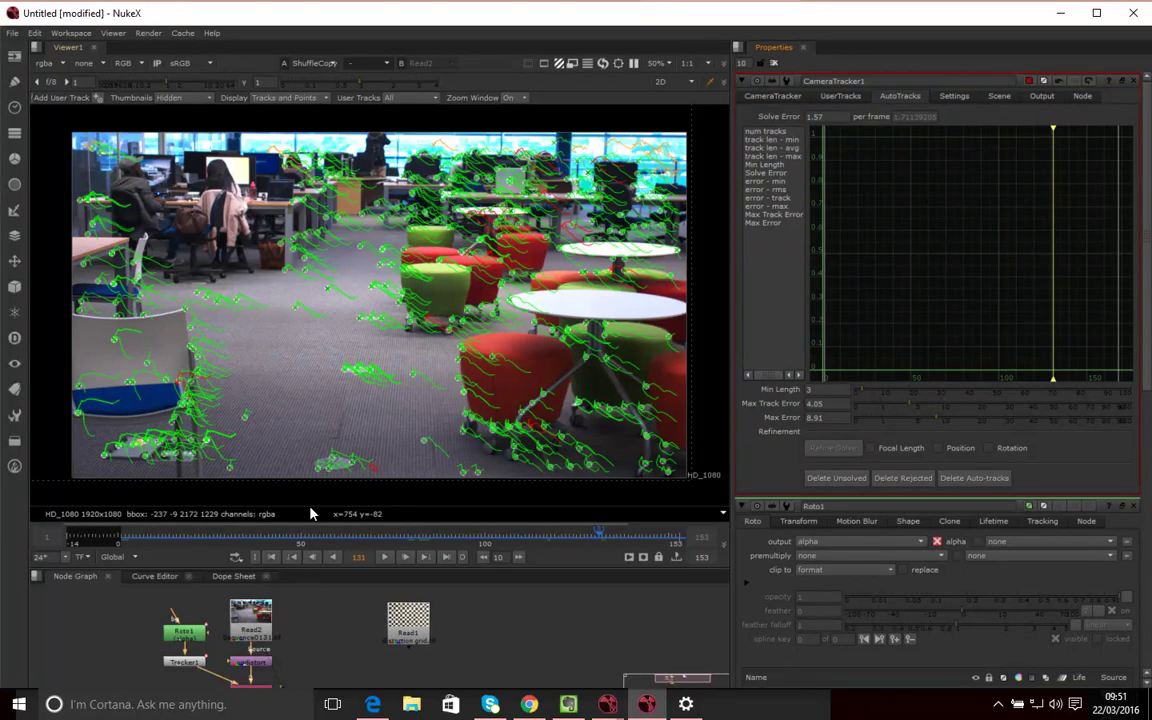
{"action": "mouse_move", "coordinate": [420, 380]}
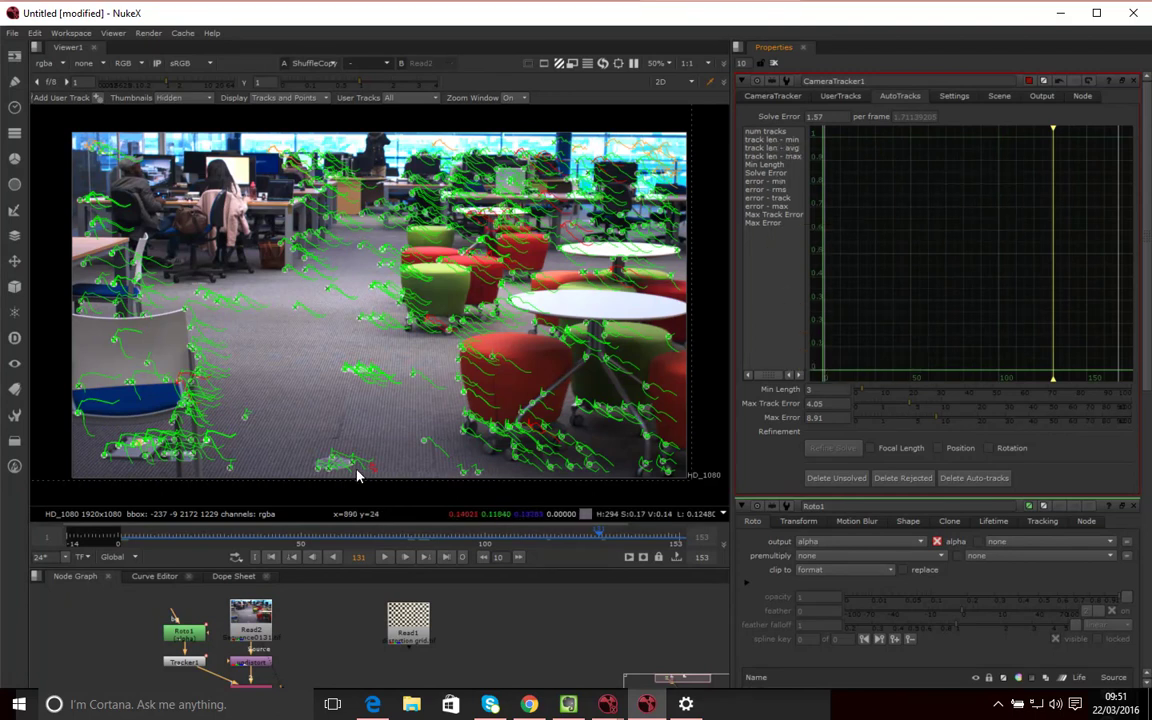
{"action": "left_click", "coordinate": [770, 140]}
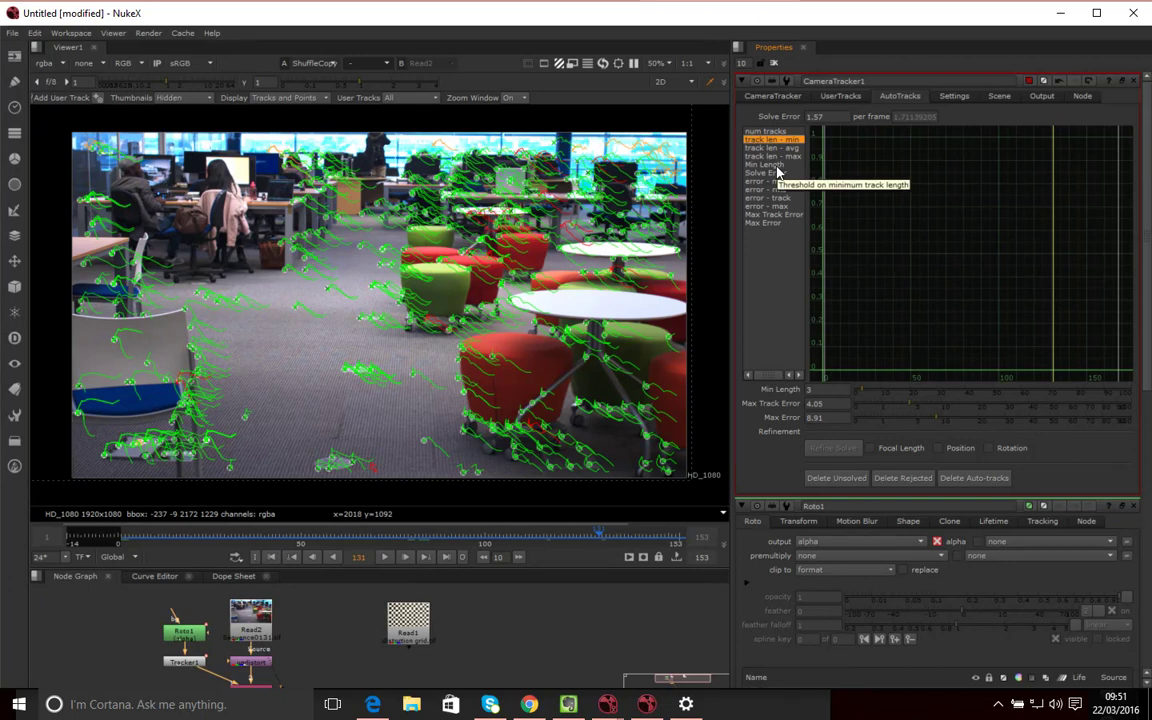
{"action": "left_click", "coordinate": [776, 165], "text": "ctrl"}
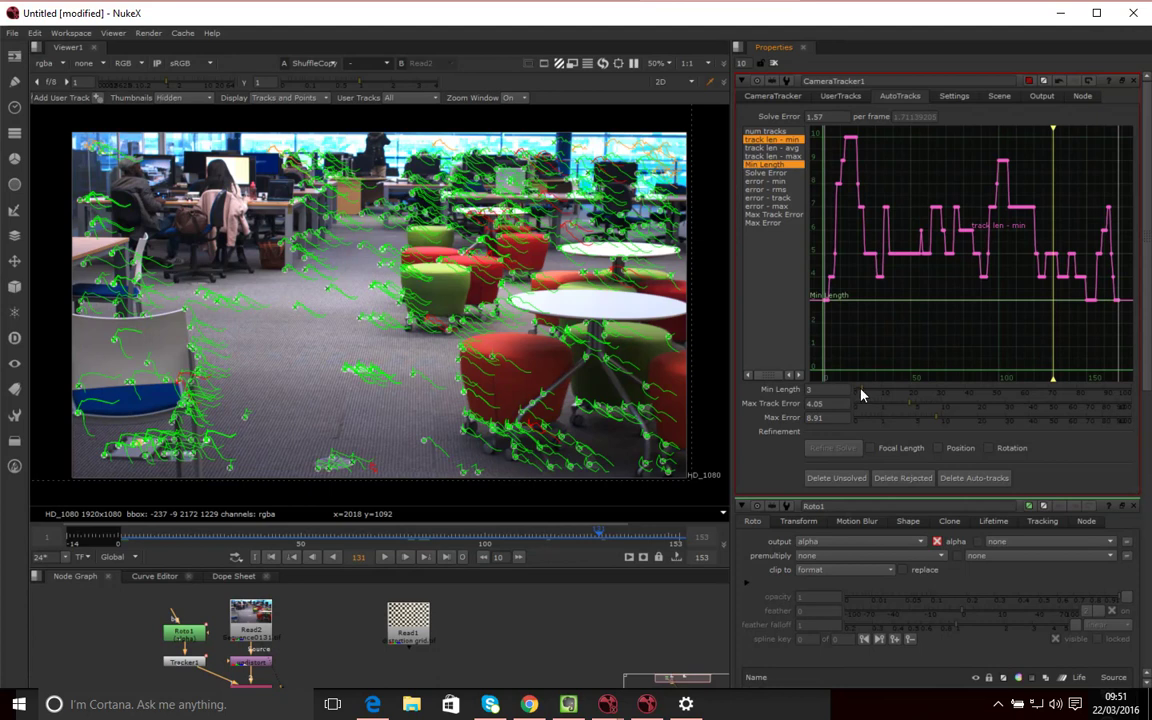
{"action": "left_click_drag", "start_coordinate": [863, 394], "coordinate": [866, 395]}
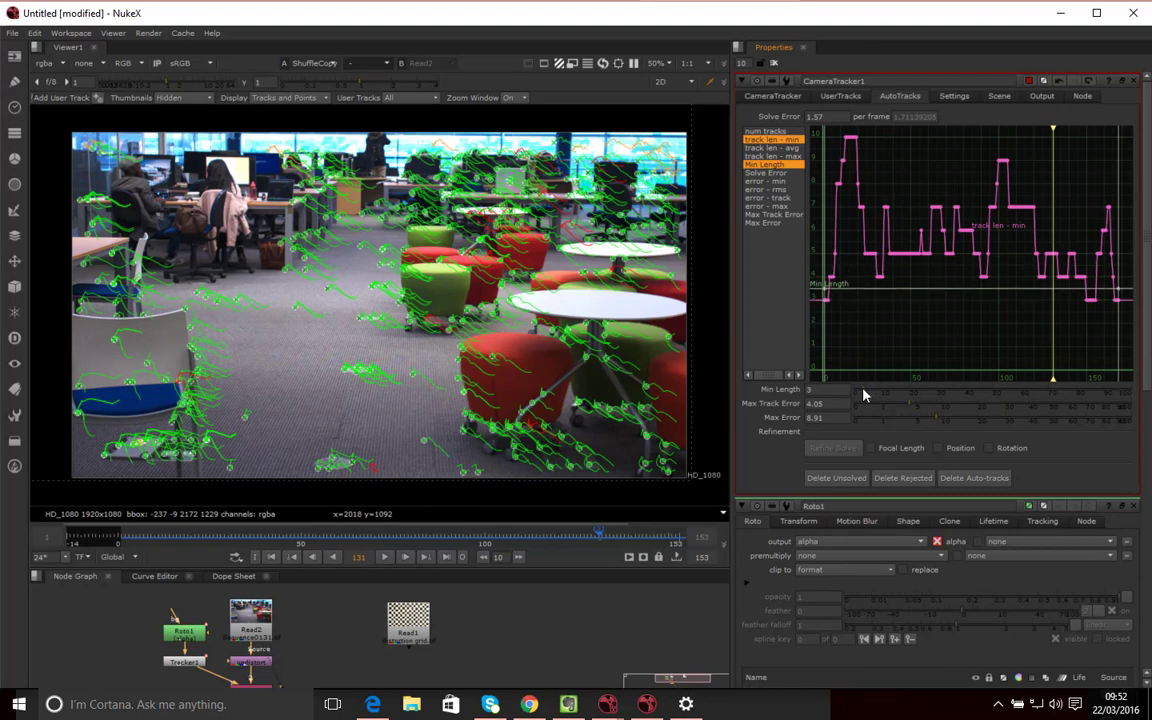
{"action": "left_click", "coordinate": [865, 395]}
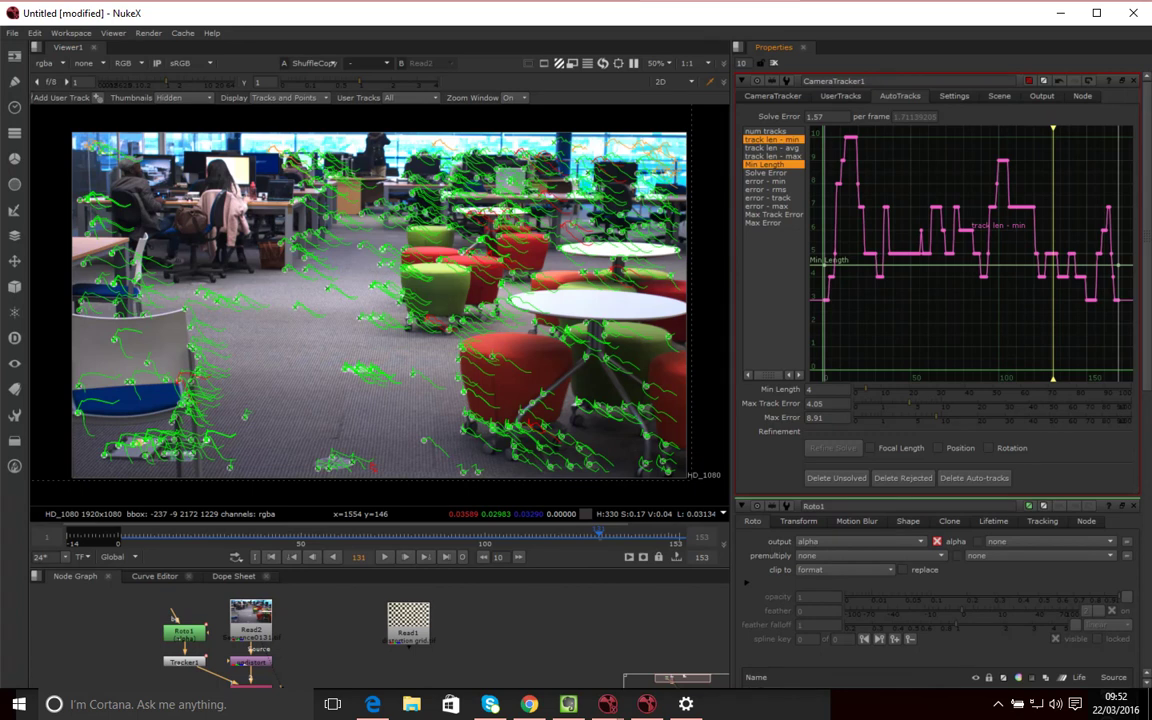
Plot error - rms with Max Track Error, fit the graph to the curves, and set the maximum track error to 1.7
{"action": "left_click", "coordinate": [766, 189]}
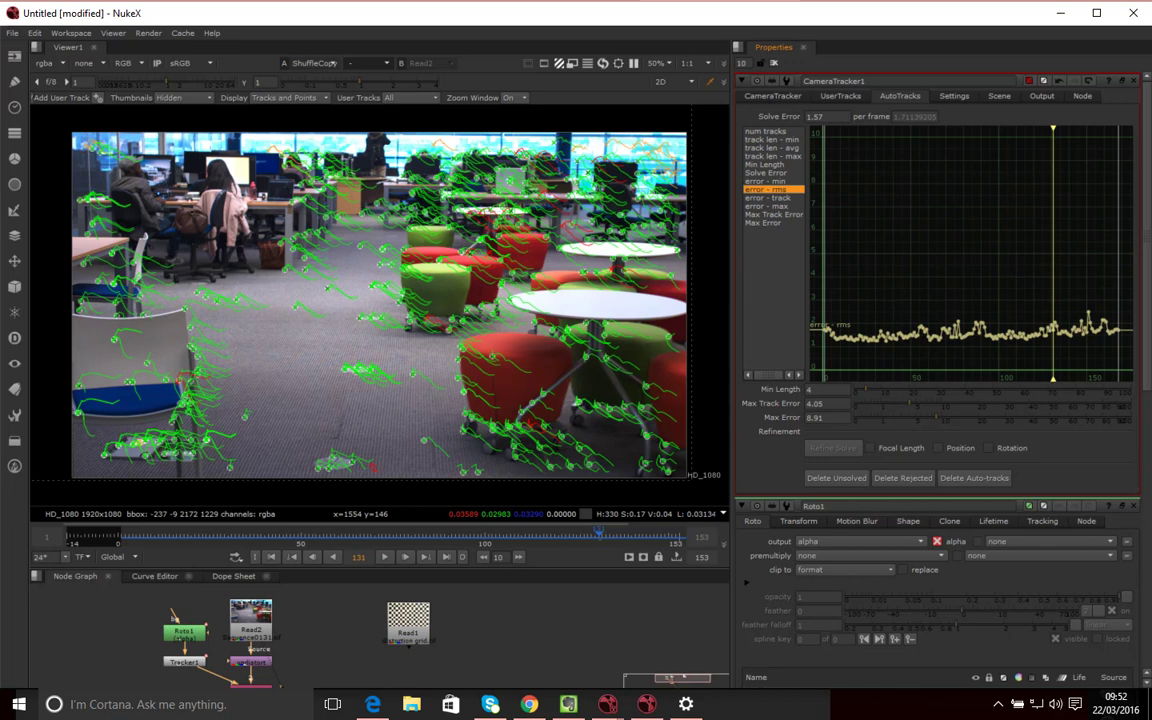
{"action": "left_click", "coordinate": [774, 215], "text": "ctrl"}
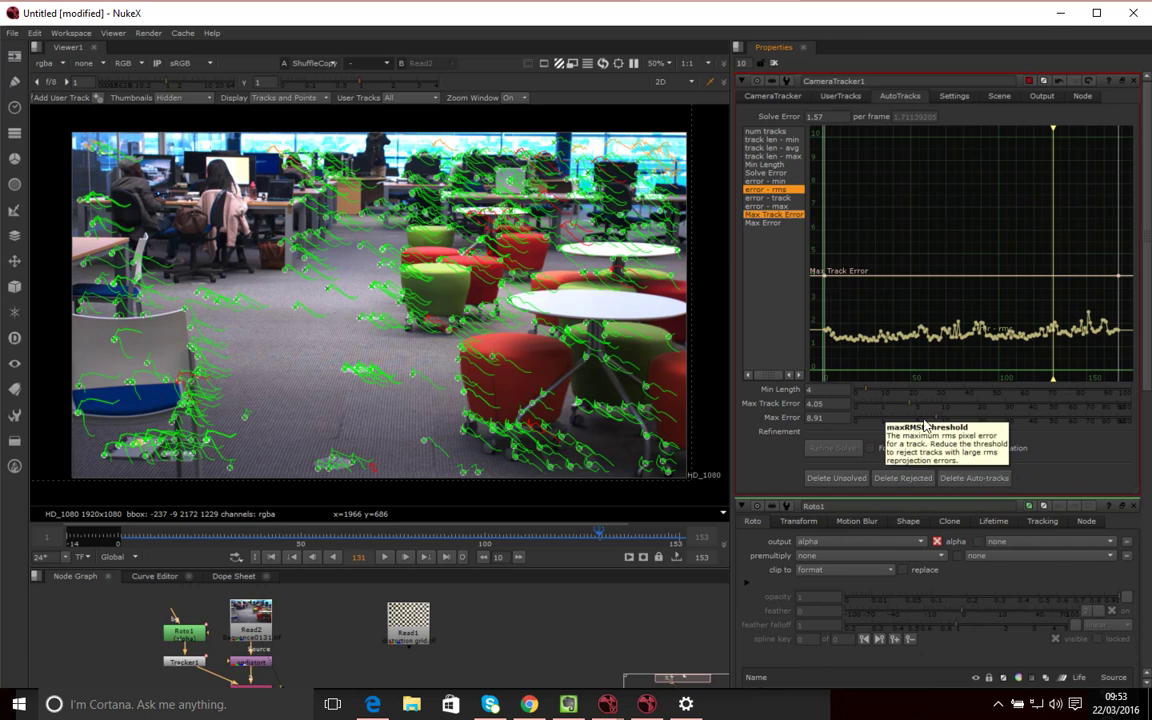
{"action": "left_click_drag", "start_coordinate": [911, 406], "coordinate": [920, 406]}
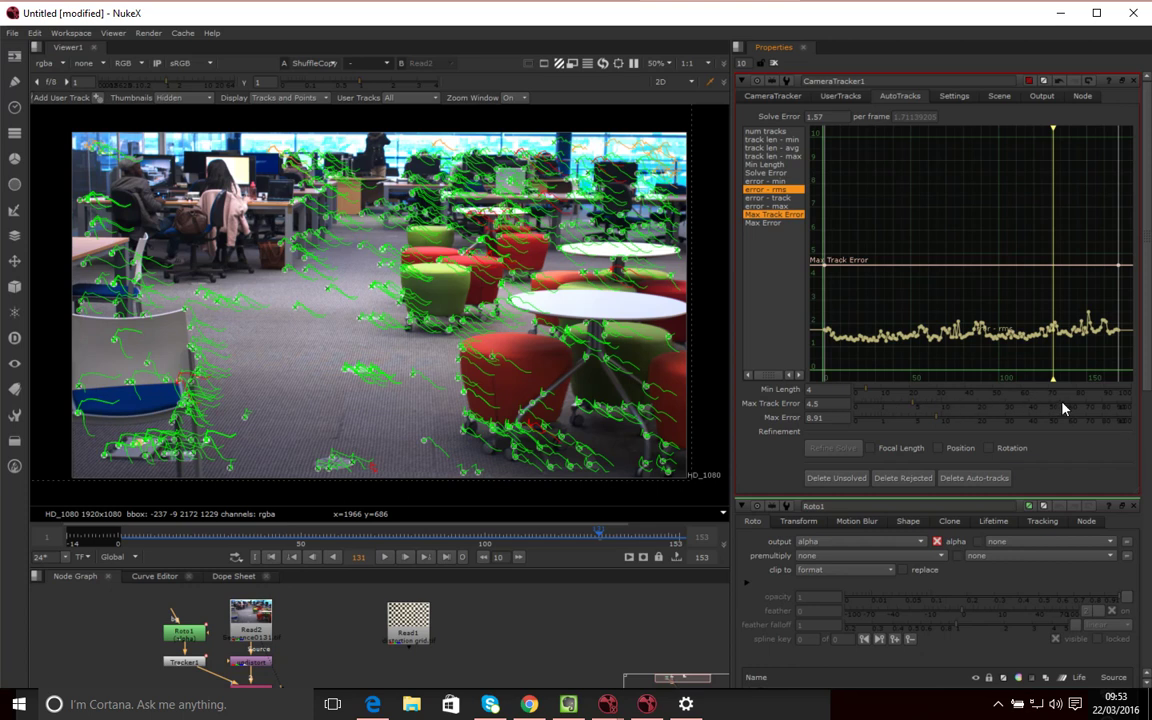
{"action": "left_click_drag", "start_coordinate": [913, 406], "coordinate": [895, 407]}
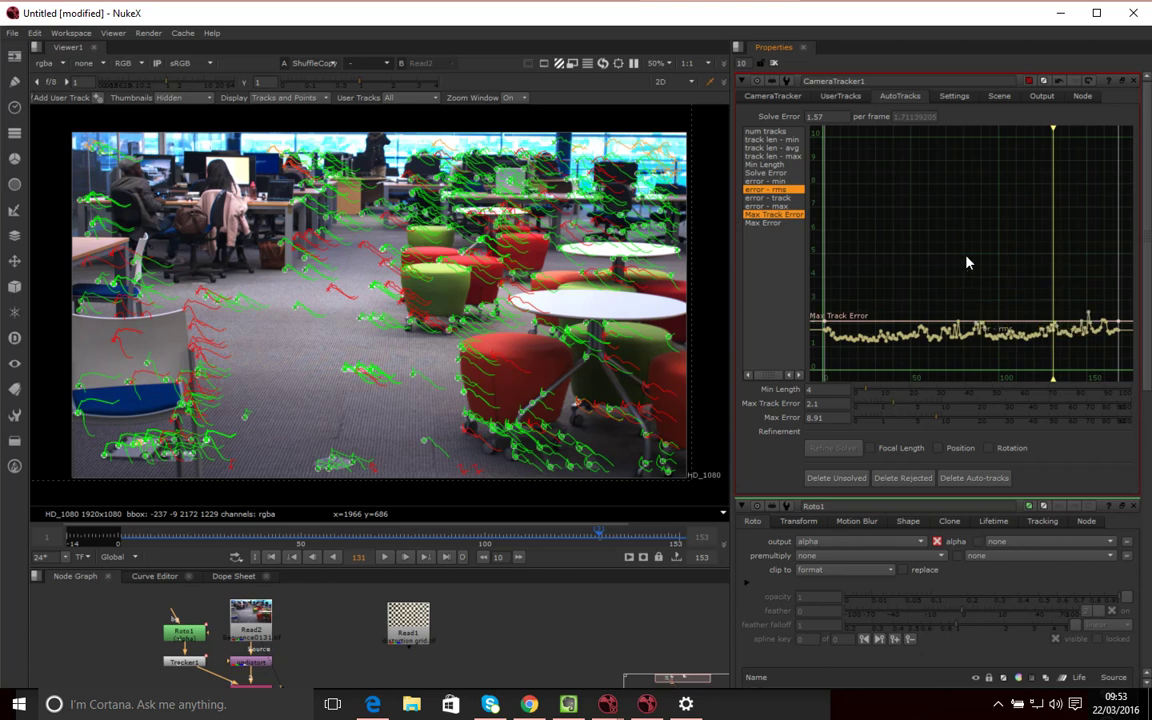
{"action": "key", "text": "f"}
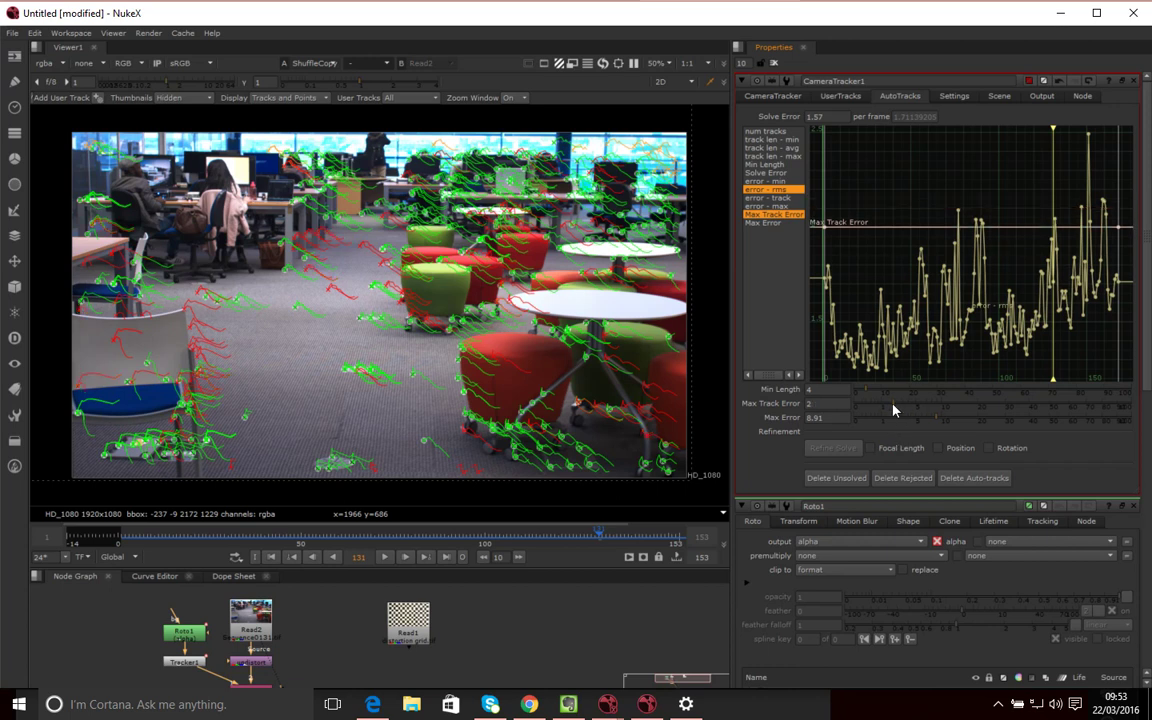
{"action": "left_click_drag", "start_coordinate": [895, 410], "coordinate": [891, 410]}
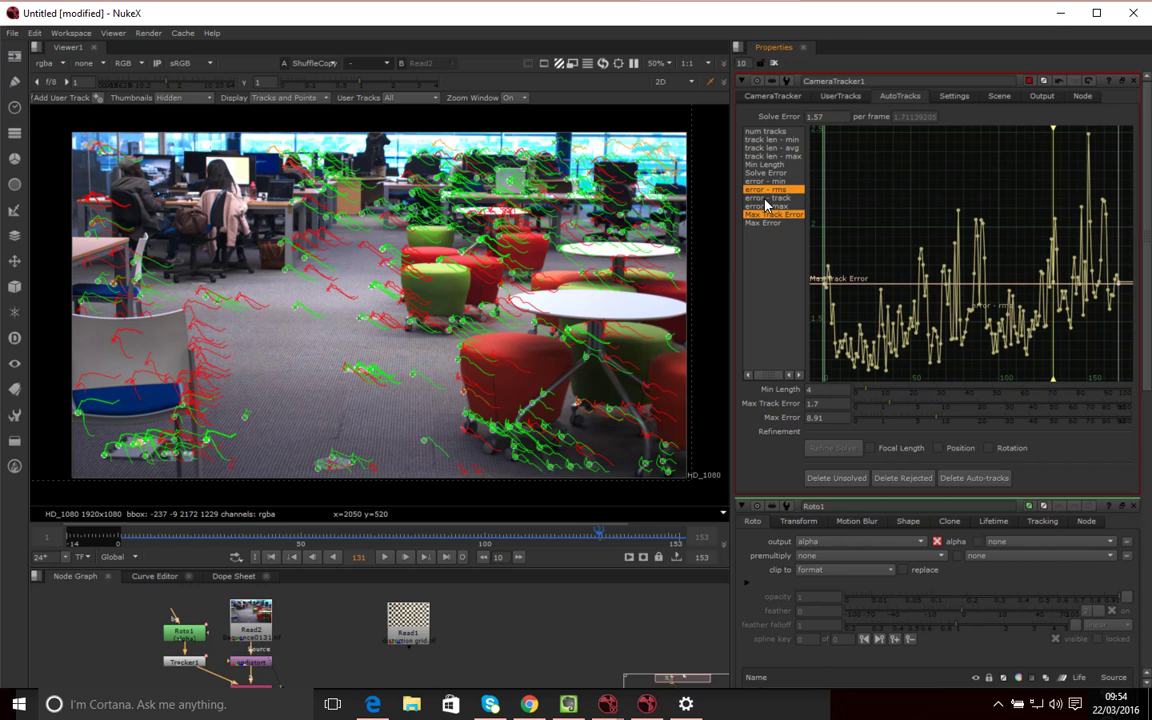
Plot error - max with Max Error, fit the graph to the curves, and set the maximum error to 6
{"action": "left_click", "coordinate": [766, 199]}
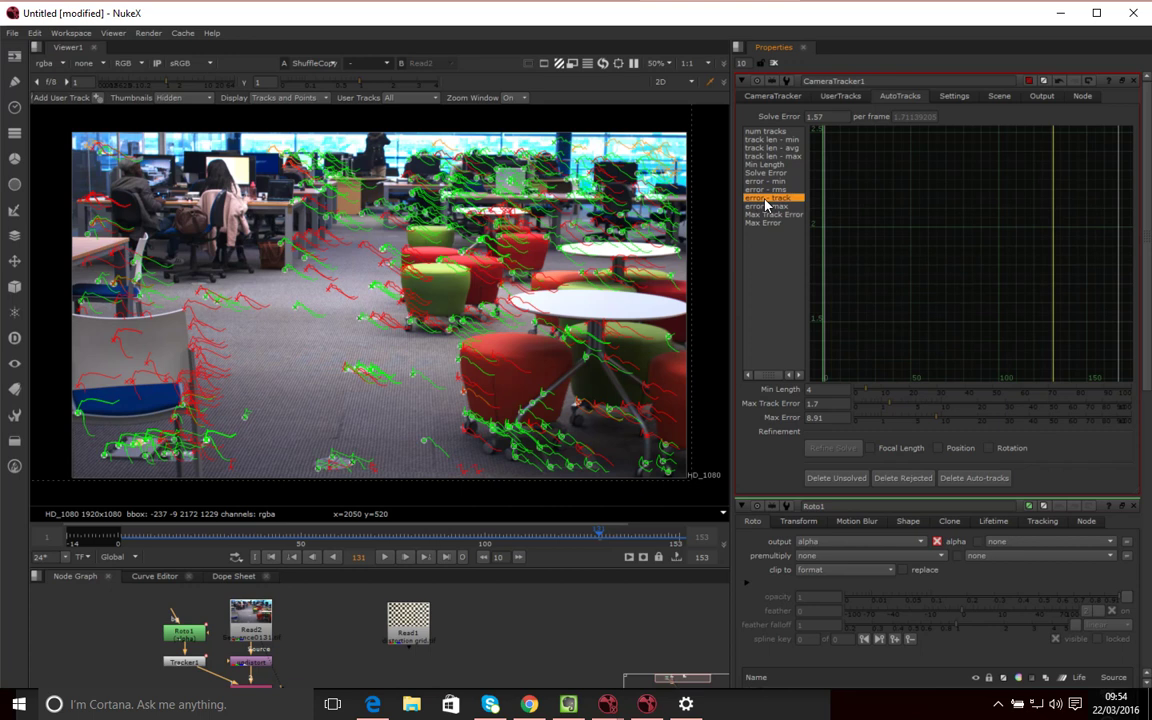
{"action": "left_click", "coordinate": [773, 207]}
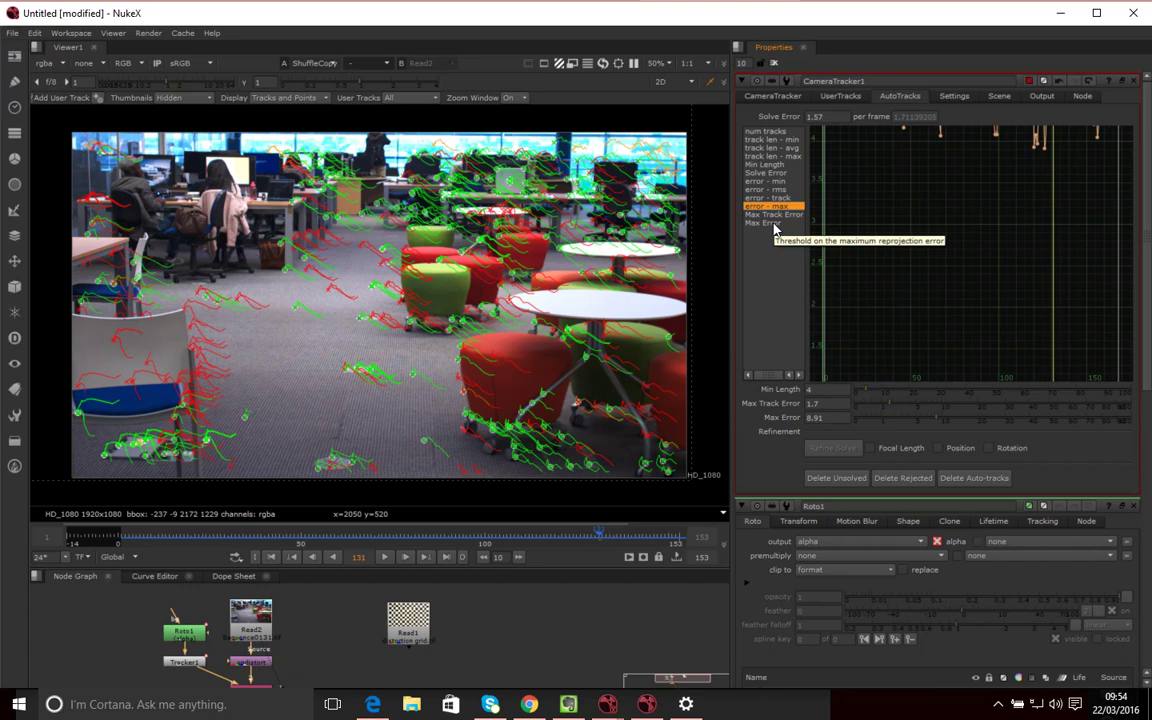
{"action": "left_click", "coordinate": [772, 223], "text": "shift"}
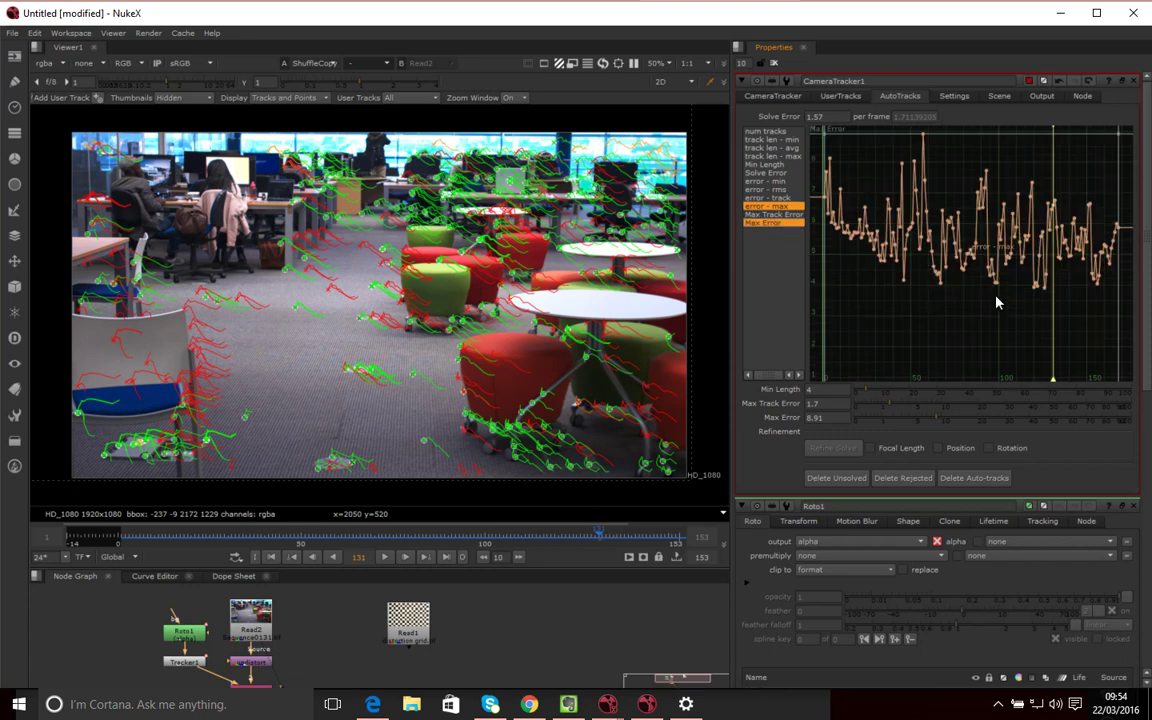
{"action": "key", "text": "f"}
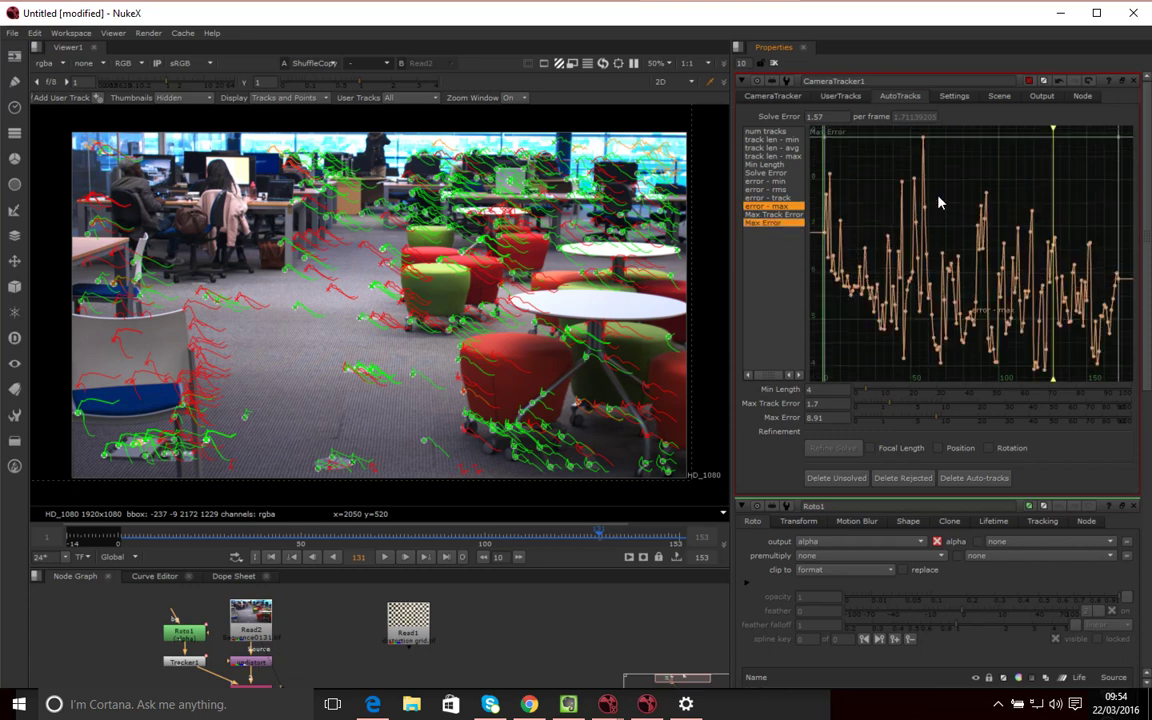
{"action": "left_click_drag", "start_coordinate": [938, 422], "coordinate": [921, 425]}
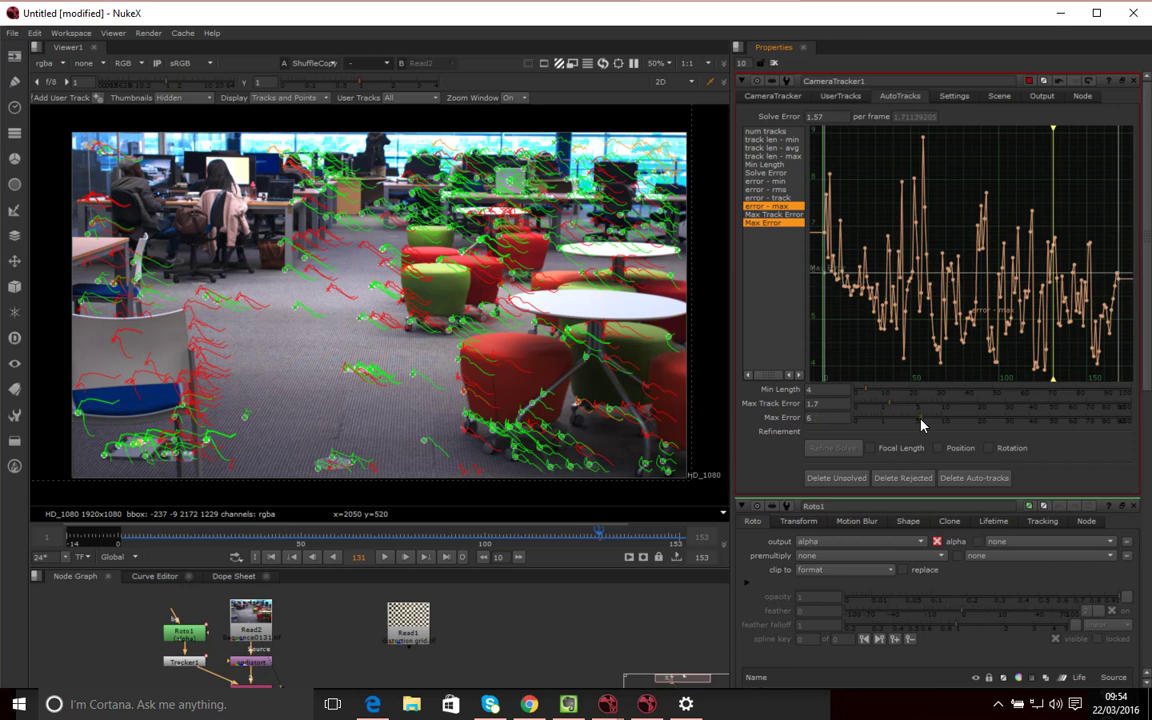
{"action": "left_click_drag", "start_coordinate": [921, 424], "coordinate": [921, 424]}
Permanently delete the unsolved tracks and the rejected tracks, accepting both confirmations
{"action": "left_click", "coordinate": [845, 480]}
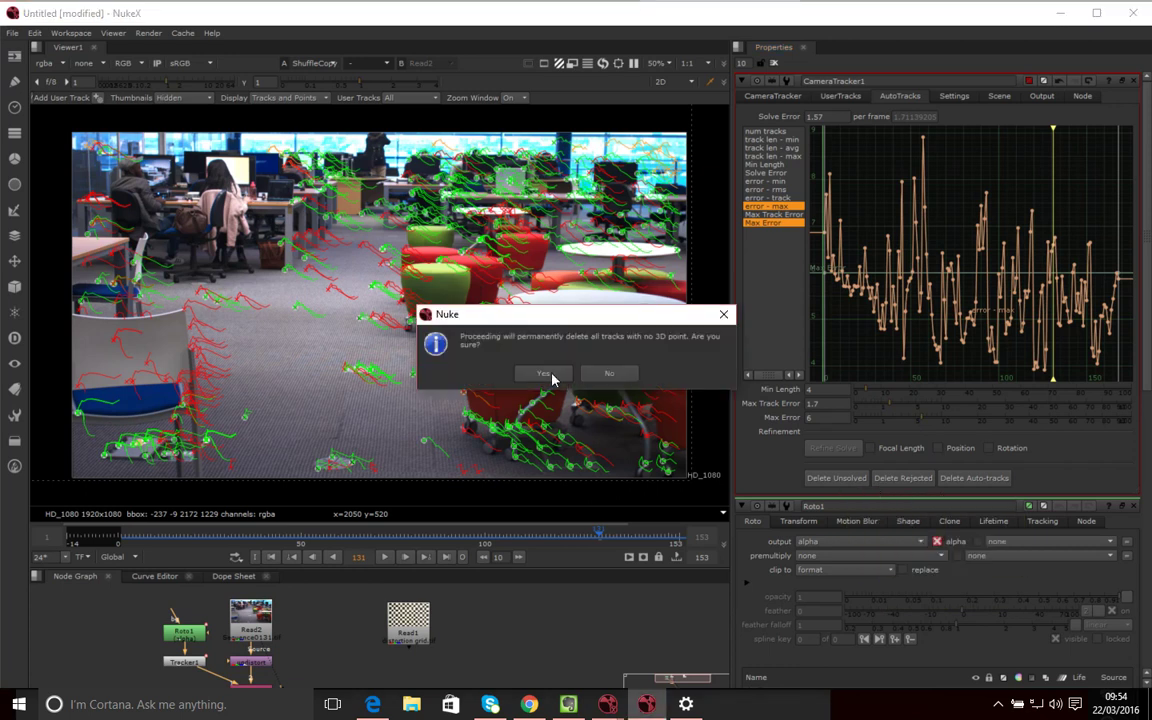
{"action": "left_click", "coordinate": [549, 375]}
{"action": "left_click", "coordinate": [905, 480]}
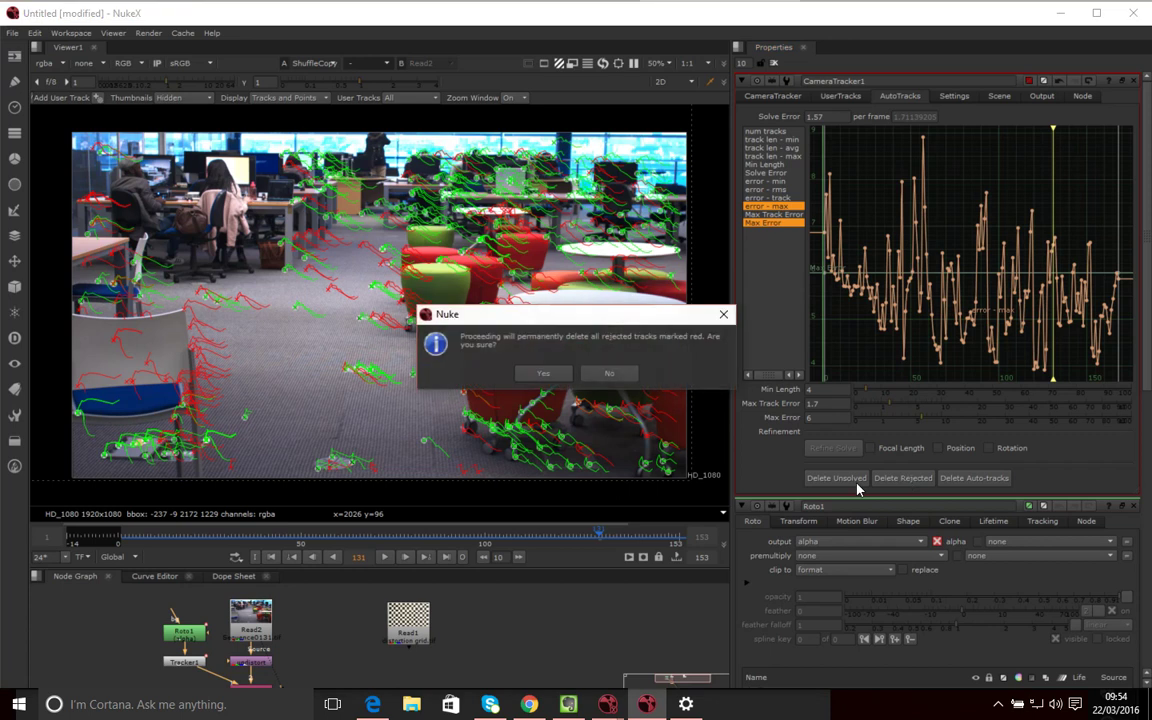
{"action": "left_click", "coordinate": [545, 374]}
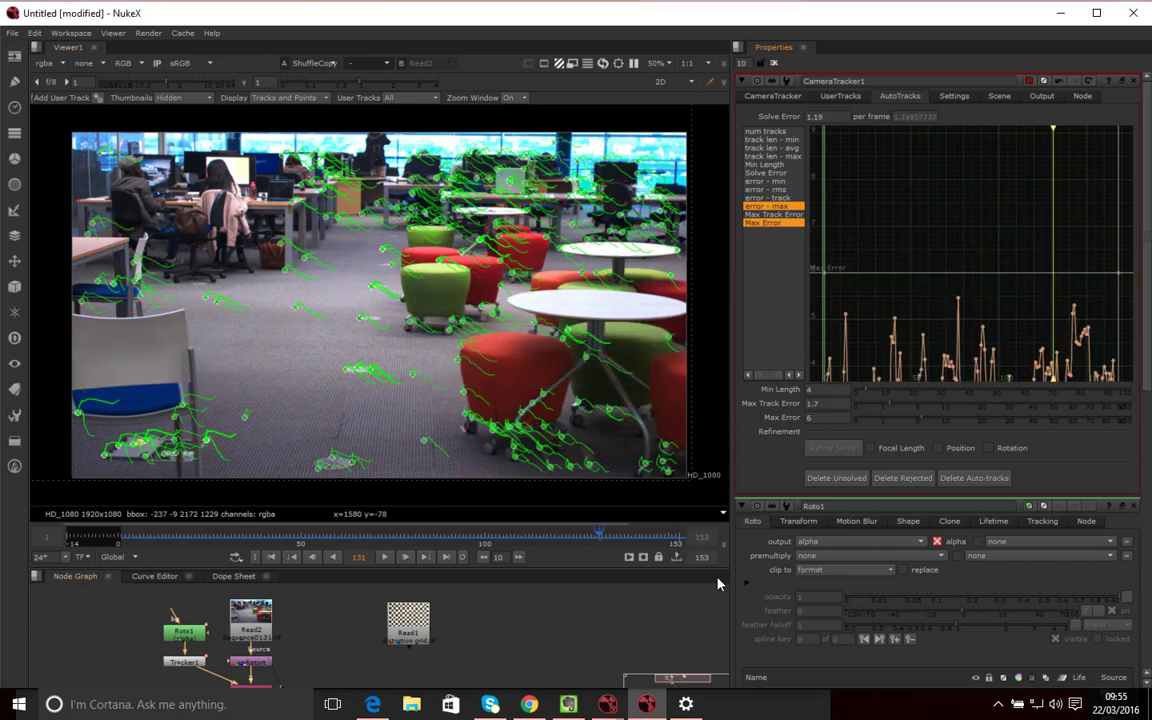
Solve the camera again from the remaining tracks, accepting the reset of the current solve
{"action": "left_click", "coordinate": [789, 97]}
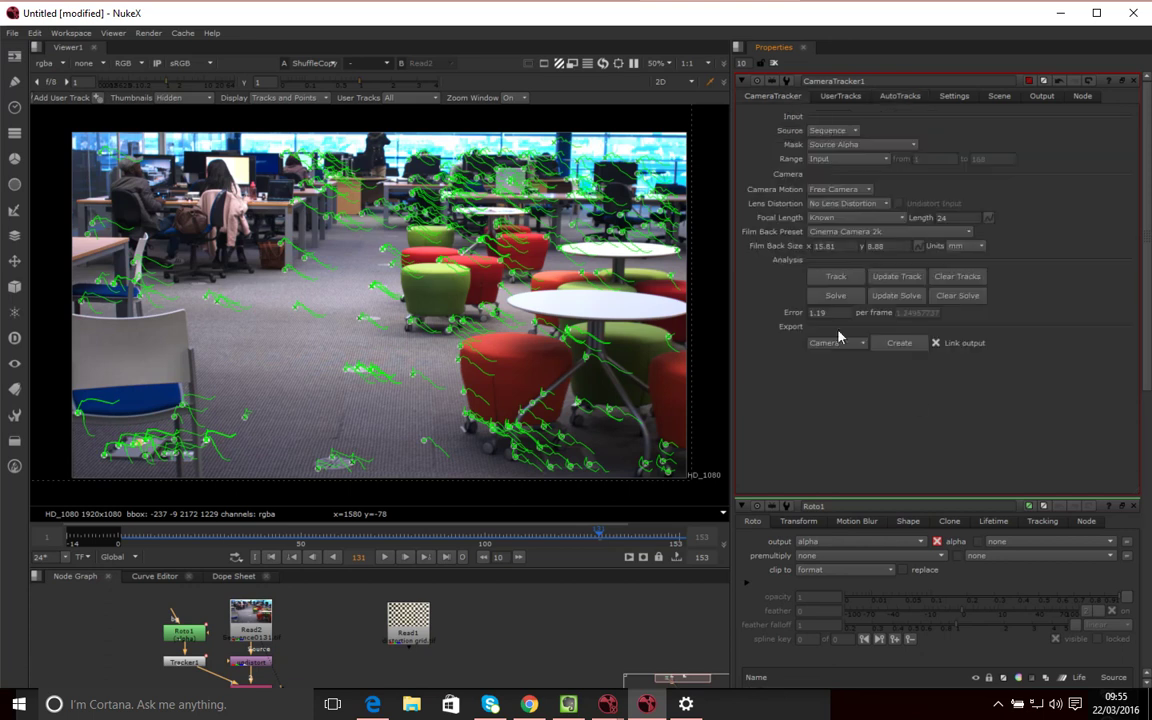
{"action": "left_click", "coordinate": [838, 299]}
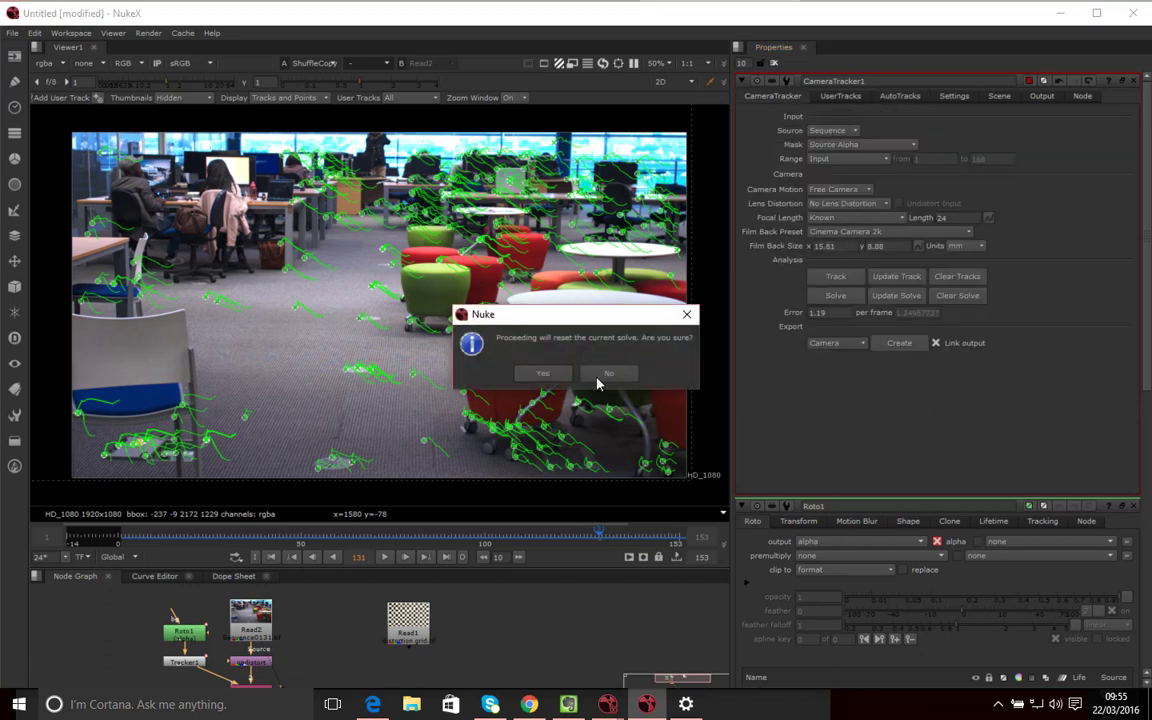
{"action": "left_click", "coordinate": [543, 374]}
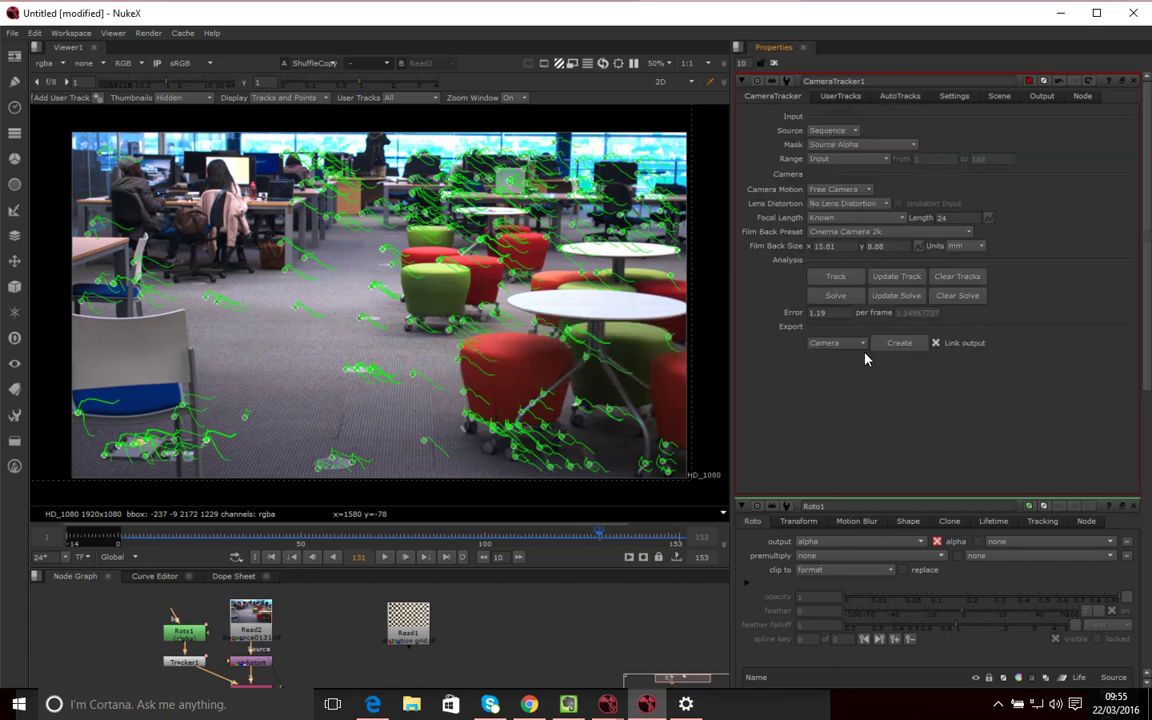
{"action": "left_click", "coordinate": [836, 296]}
{"action": "mouse_move", "coordinate": [836, 313]}
{"action": "left_click", "coordinate": [898, 99]}
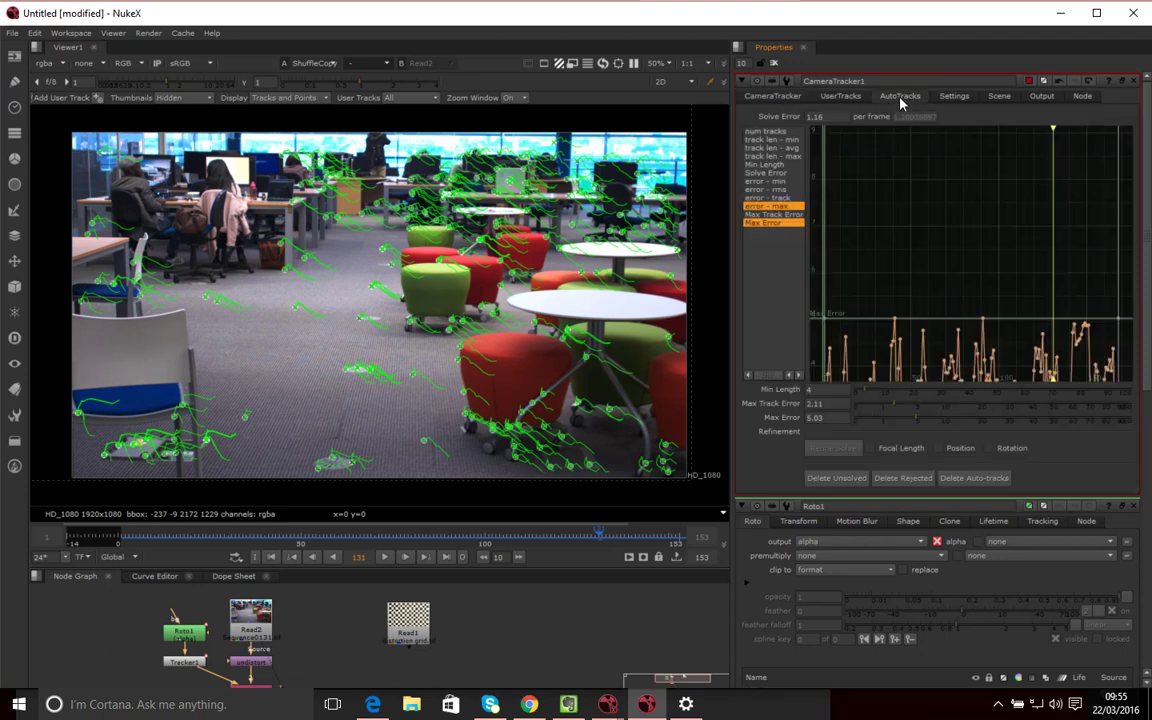
{"action": "left_click", "coordinate": [953, 96]}
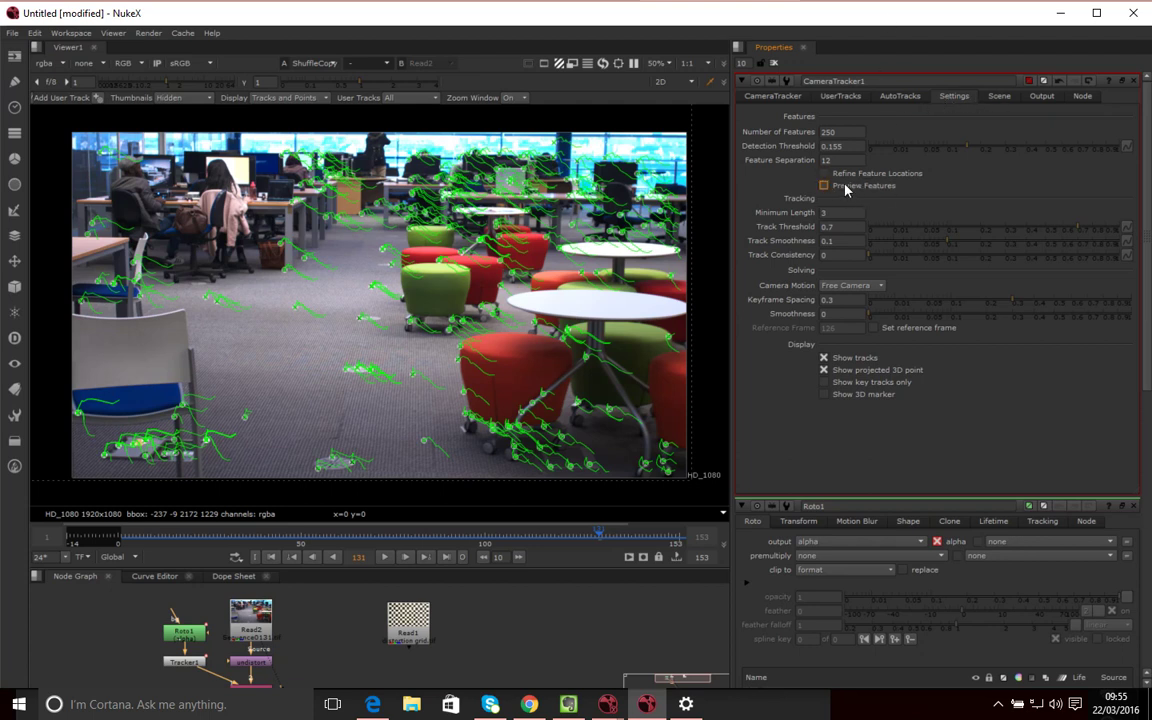
{"action": "left_click", "coordinate": [839, 100]}
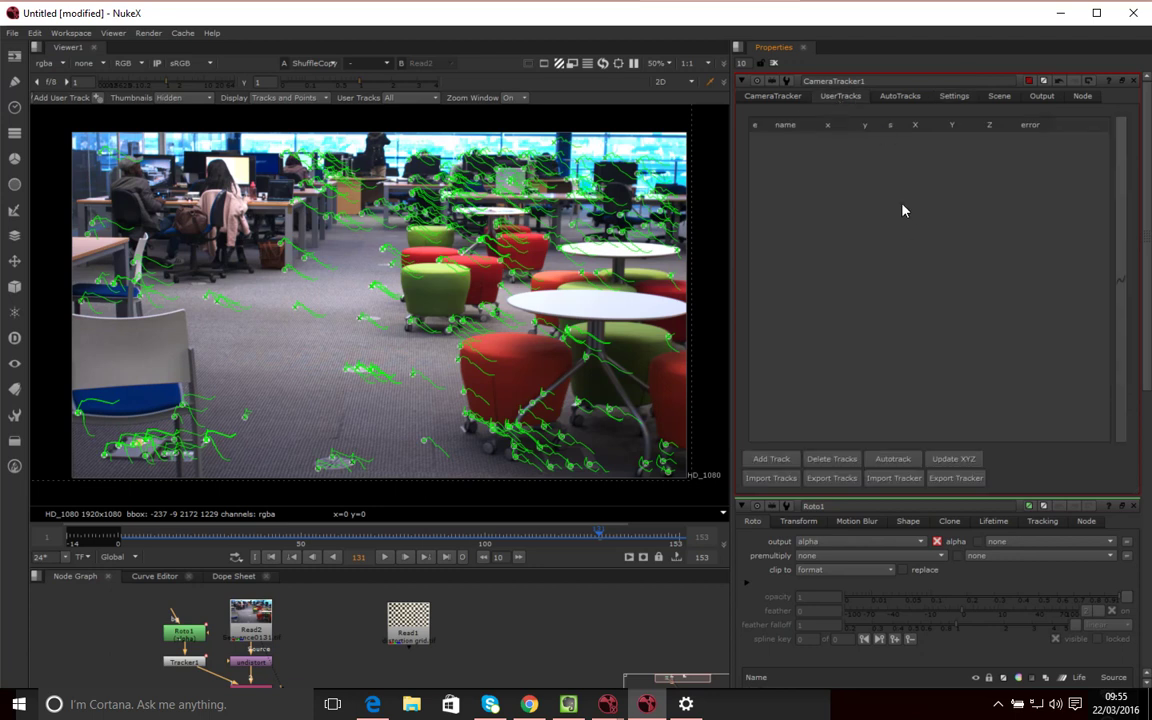
{"action": "left_click", "coordinate": [890, 96]}
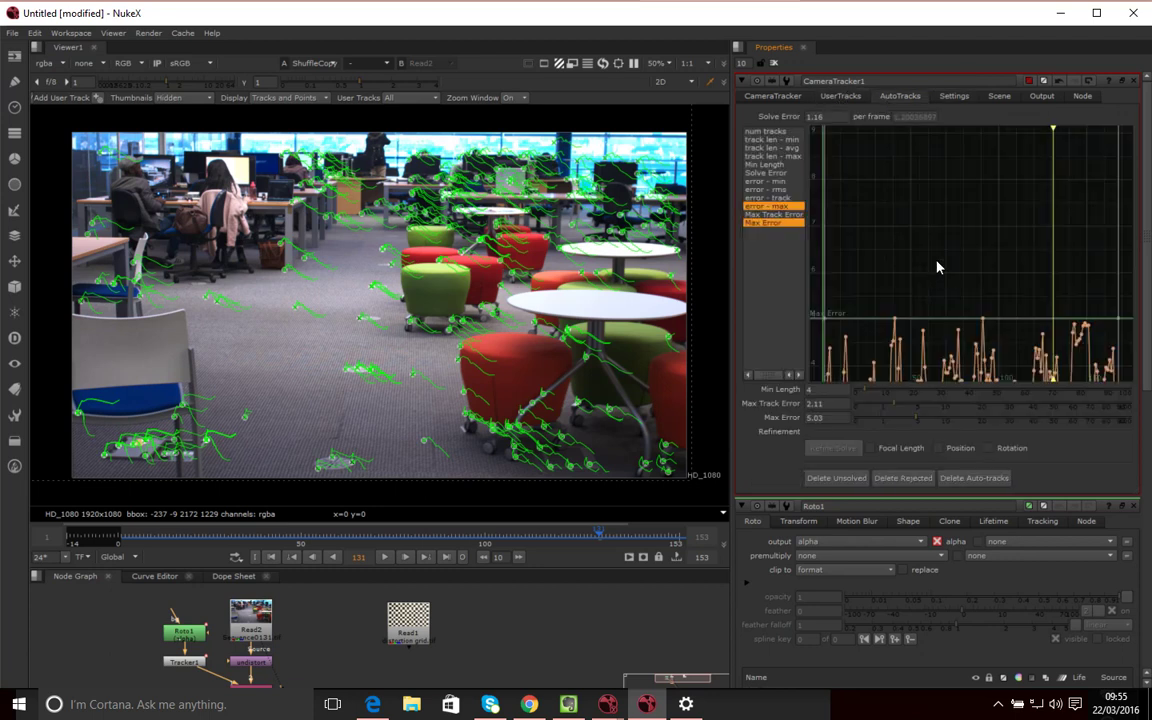
{"action": "left_click", "coordinate": [772, 96]}
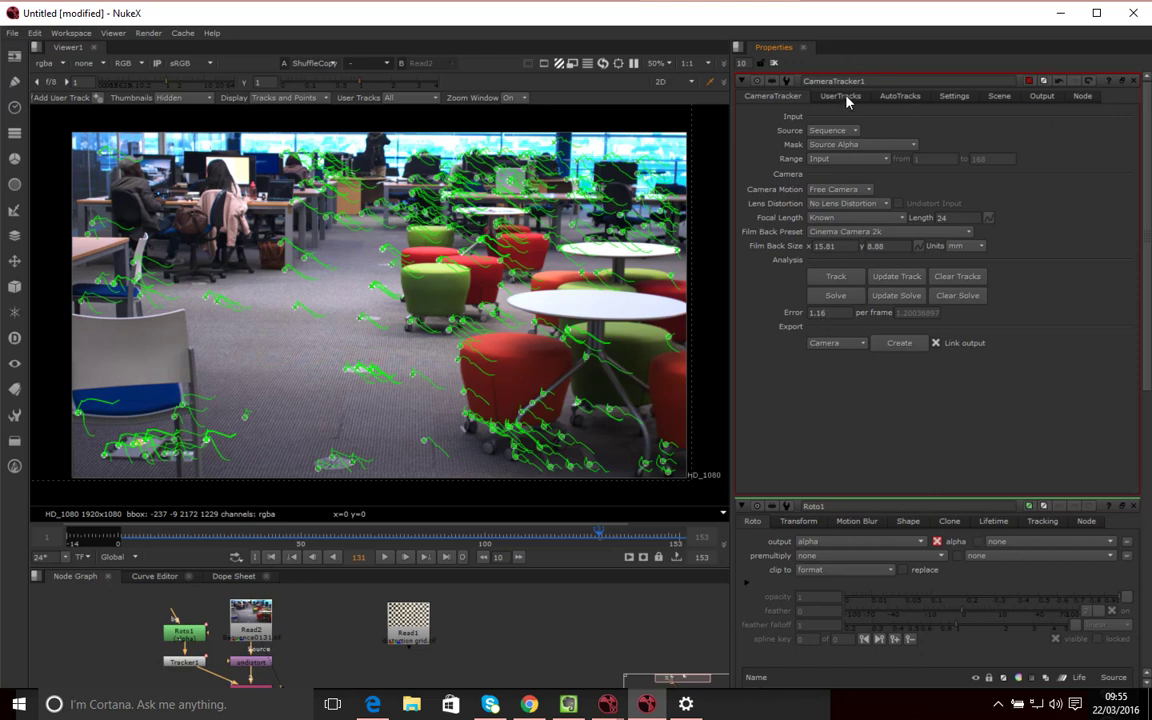
Plot the auto-tracks' track len - min and Min Length curves, fit the graph to them, and set the minimum length to 5
{"action": "left_click", "coordinate": [900, 96]}
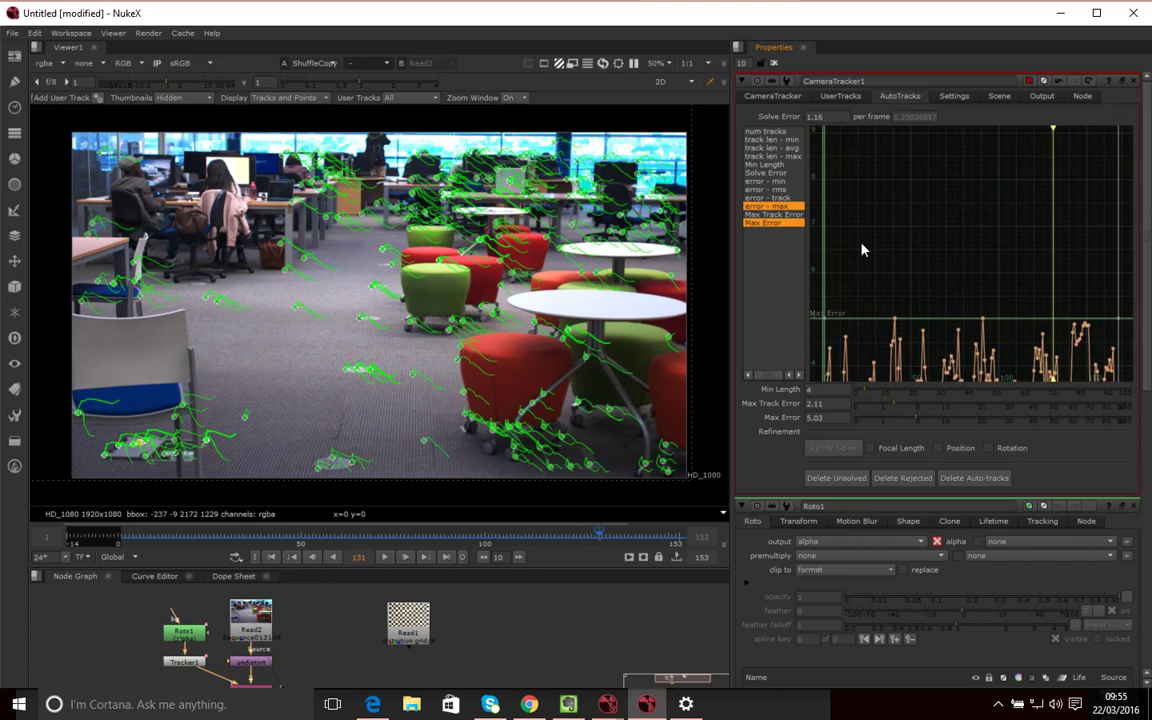
{"action": "left_click", "coordinate": [770, 134]}
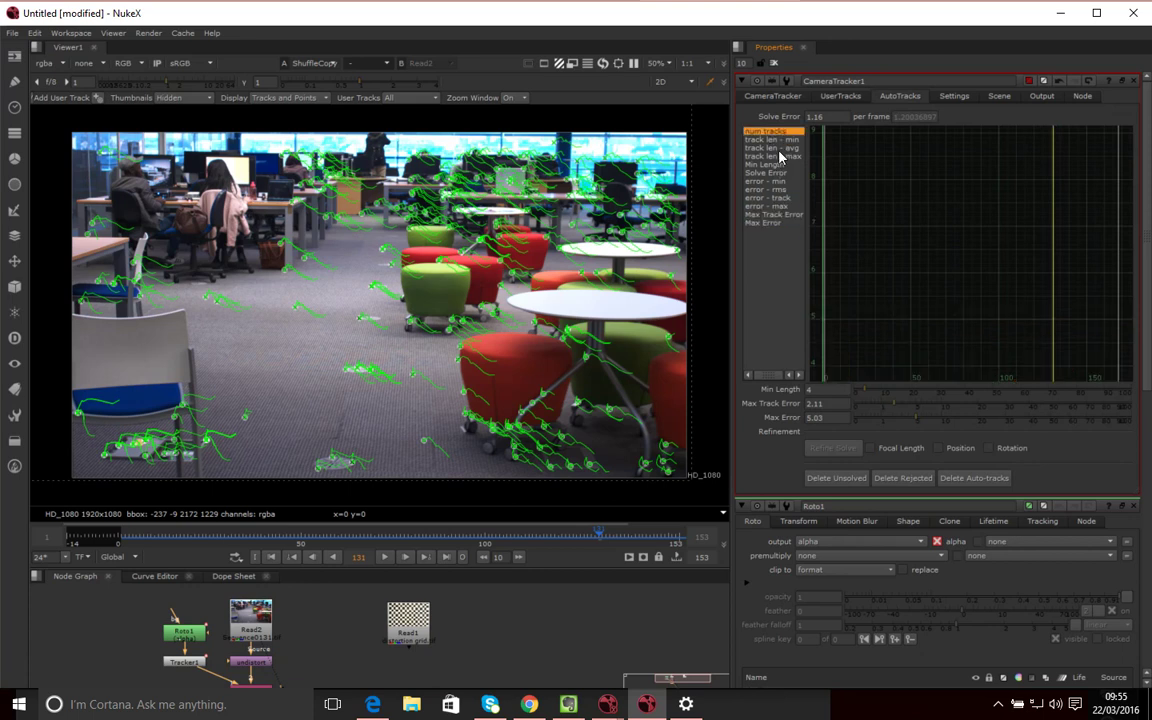
{"action": "left_click", "coordinate": [776, 156]}
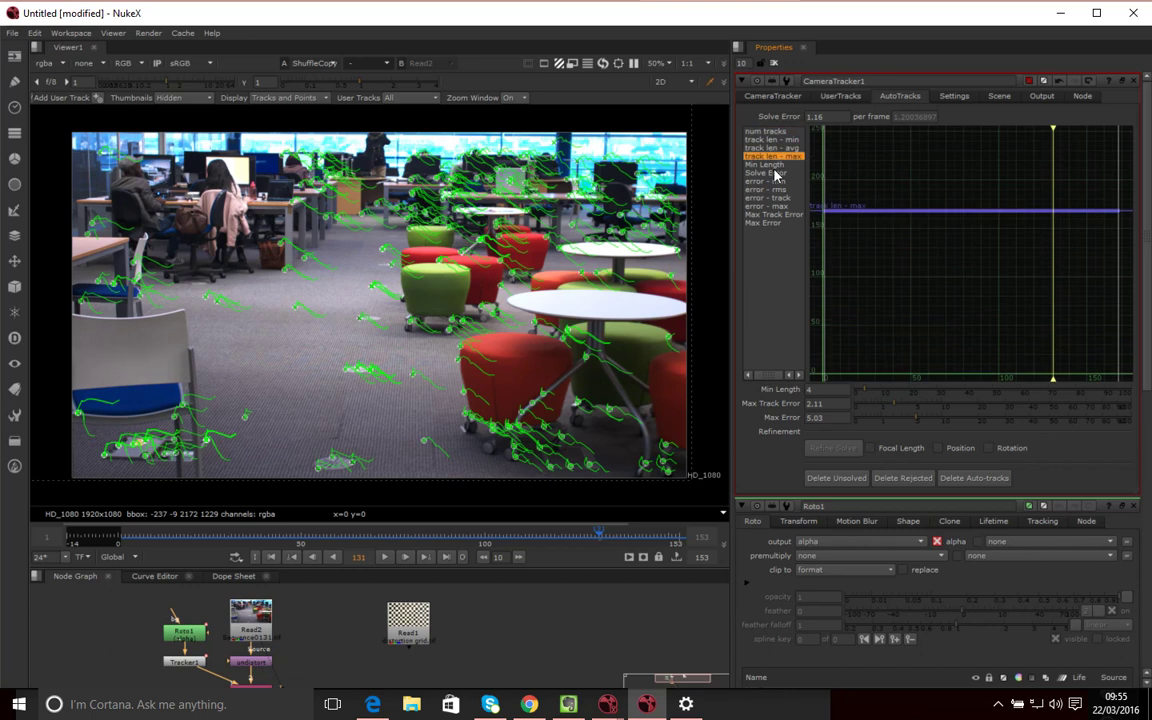
{"action": "left_click", "coordinate": [771, 140]}
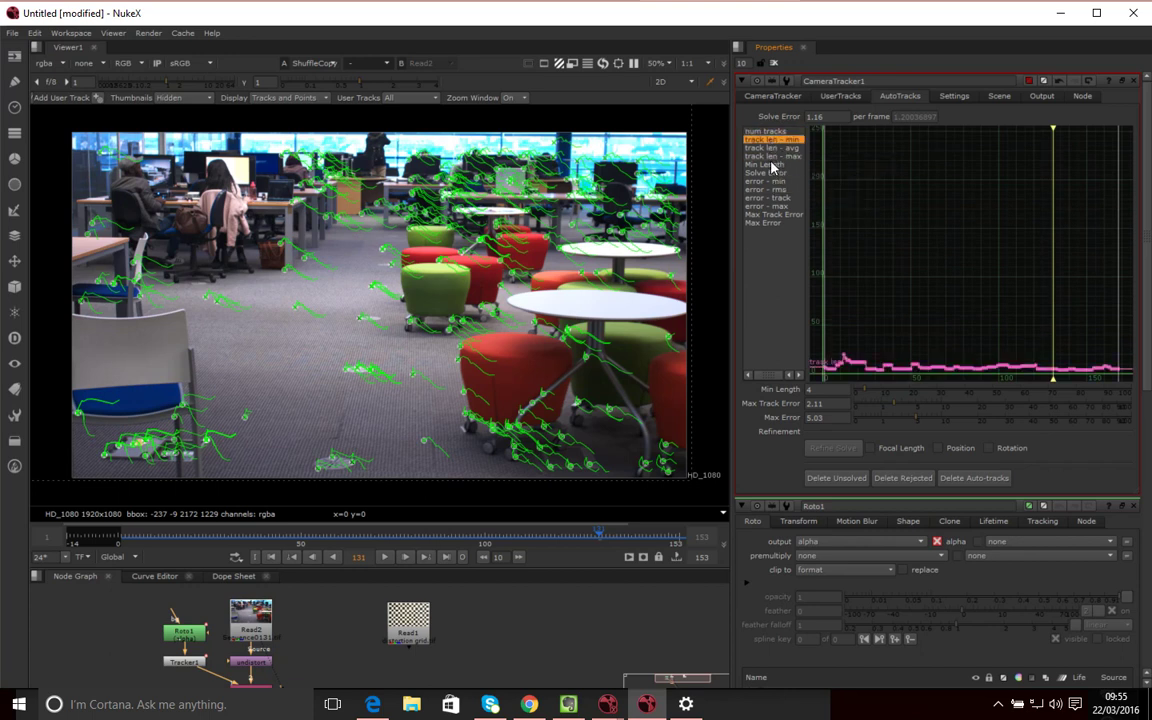
{"action": "left_click", "coordinate": [770, 165], "text": "ctrl"}
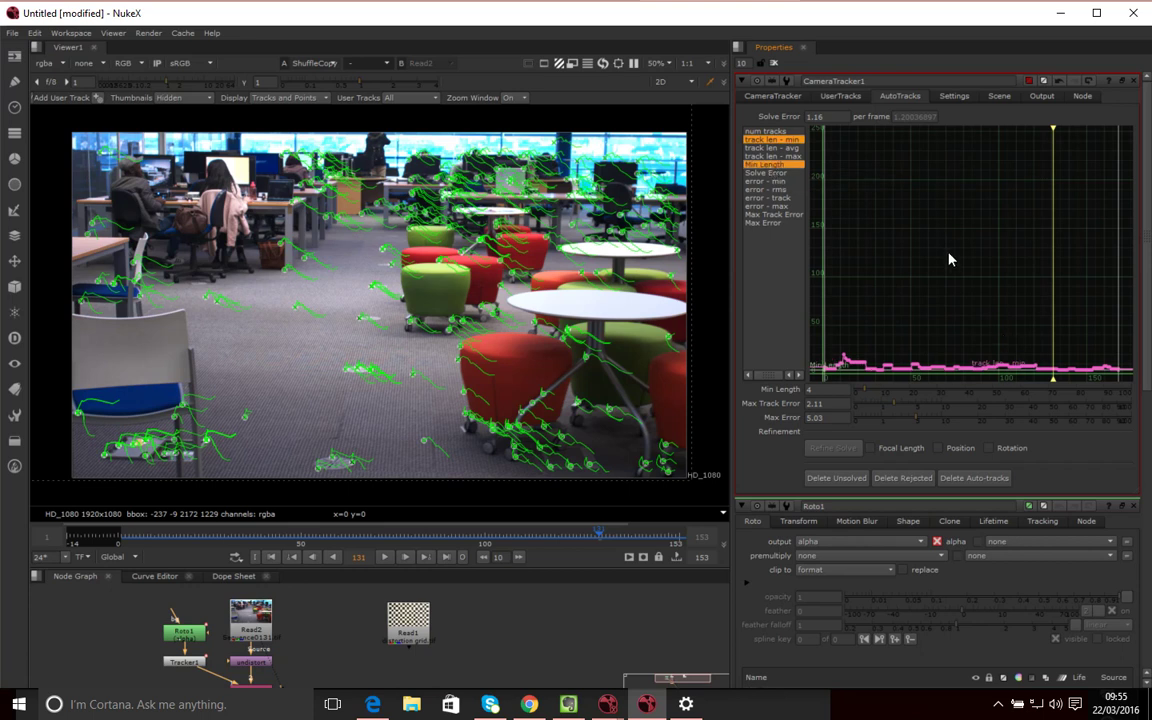
{"action": "key", "text": "f"}
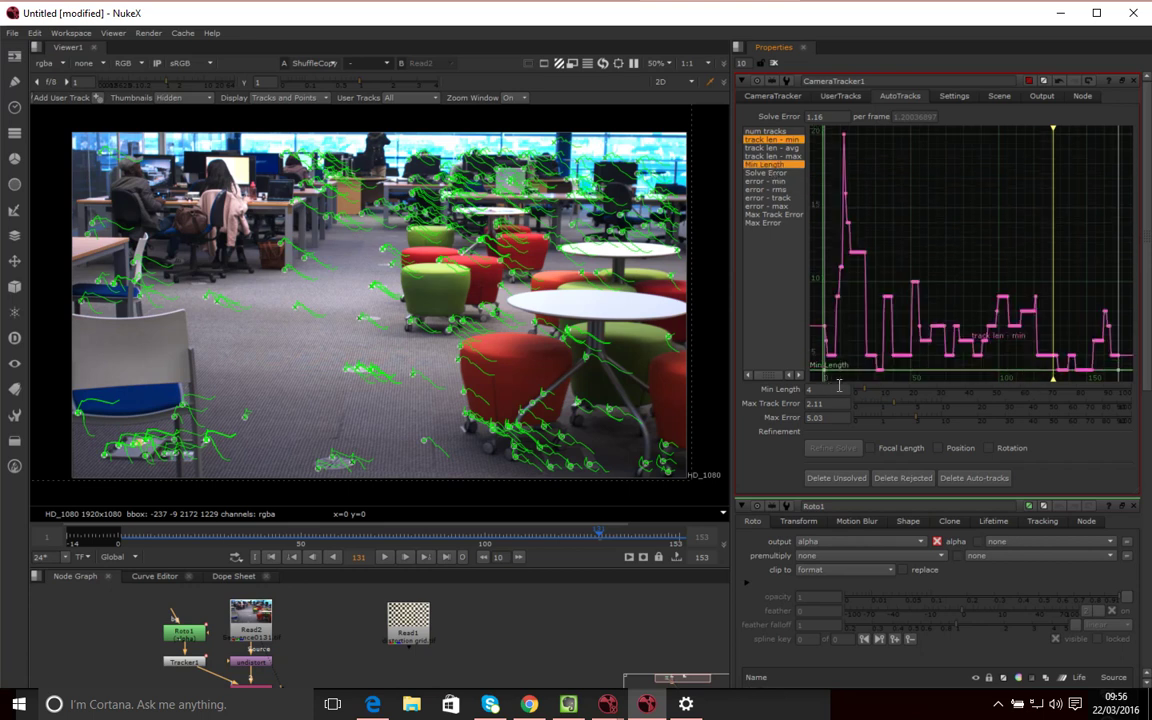
{"action": "left_click", "coordinate": [868, 392]}
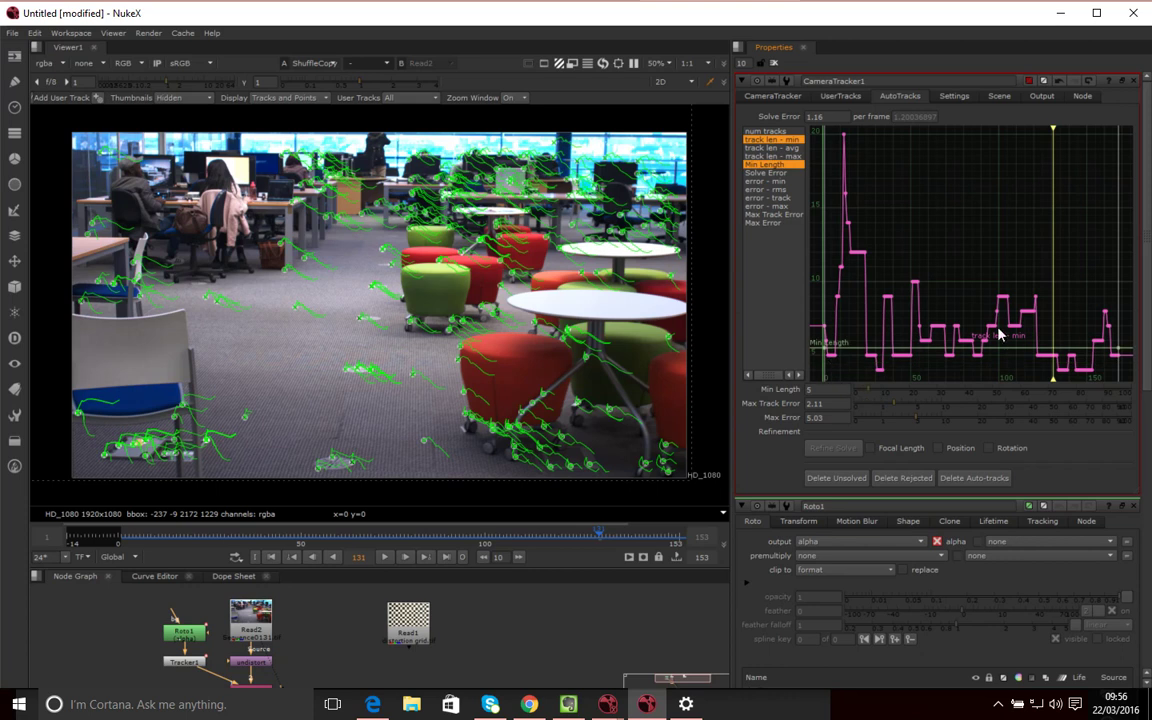
Plot error - rms together with Max Track Error and set the maximum track error to 1.3
{"action": "left_click", "coordinate": [777, 189]}
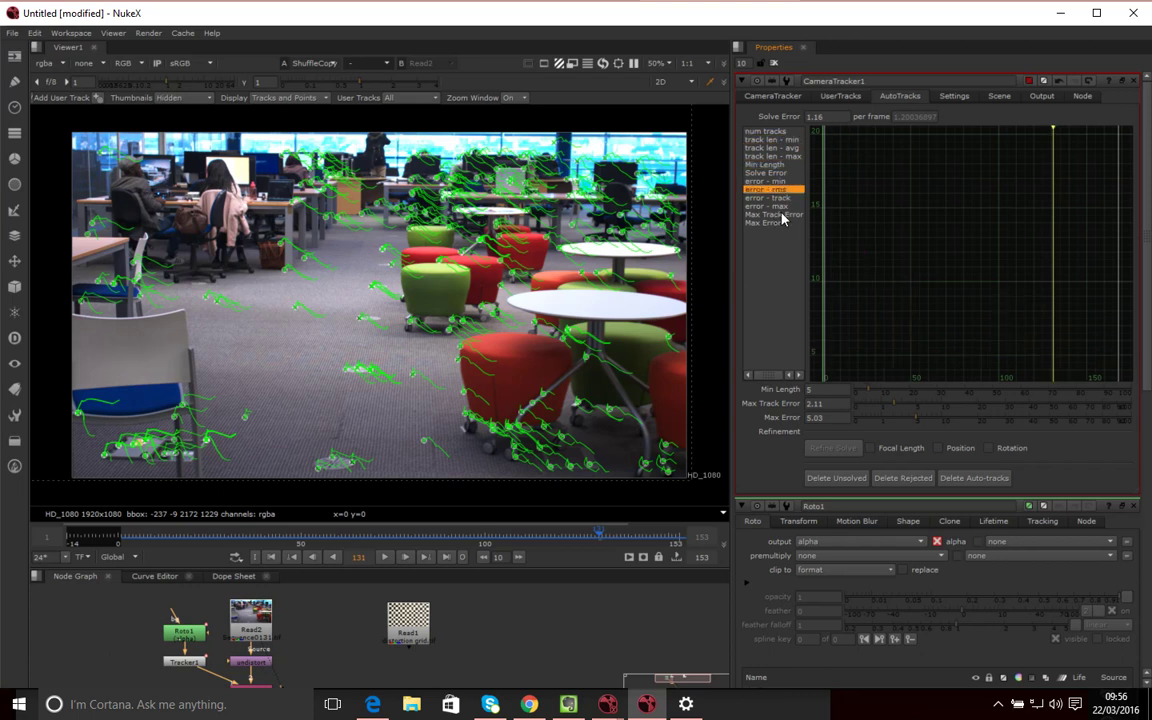
{"action": "left_click", "coordinate": [783, 215]}
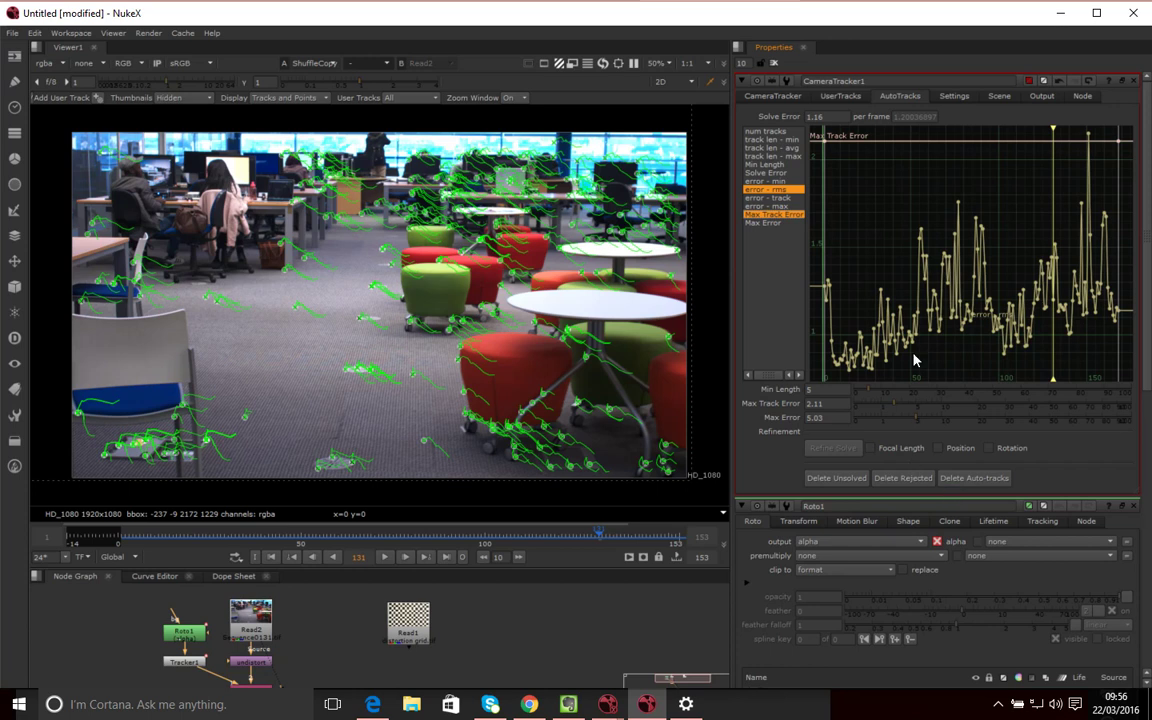
{"action": "left_click_drag", "start_coordinate": [895, 405], "coordinate": [885, 407]}
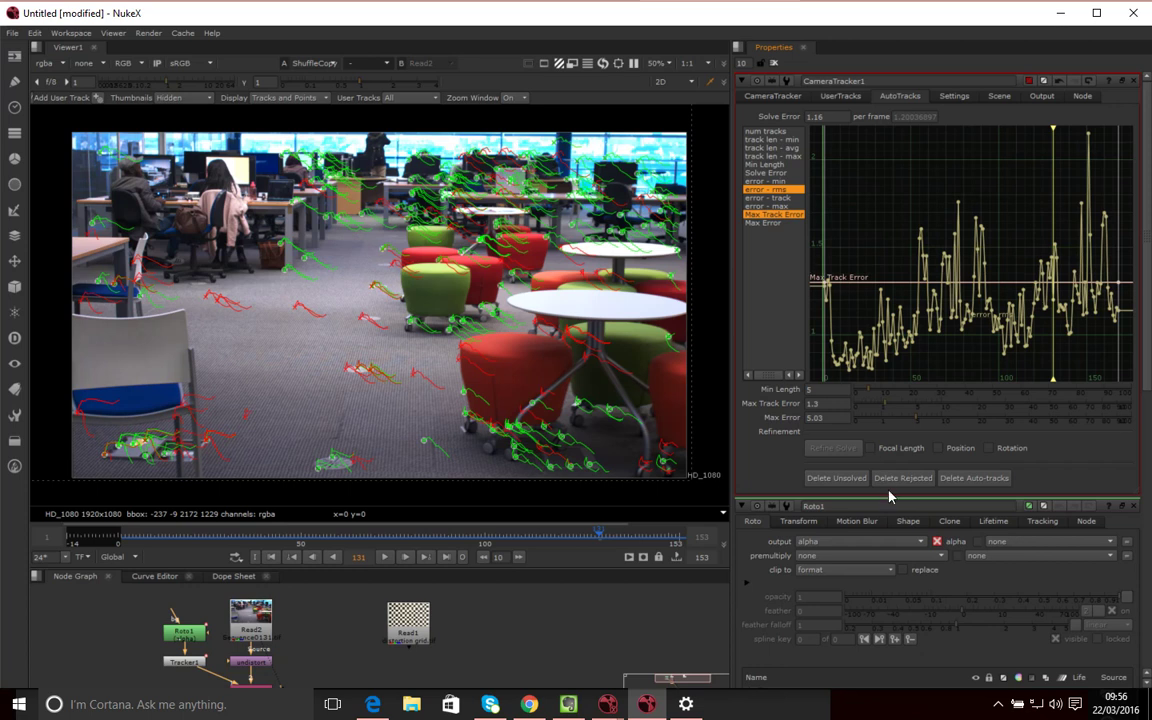
Plot error - max together with Max Error, fit the graph to the curves, and set the maximum error to 4
{"action": "left_click_drag", "start_coordinate": [914, 424], "coordinate": [917, 424]}
{"action": "left_click", "coordinate": [900, 417]}
{"action": "left_click", "coordinate": [775, 206]}
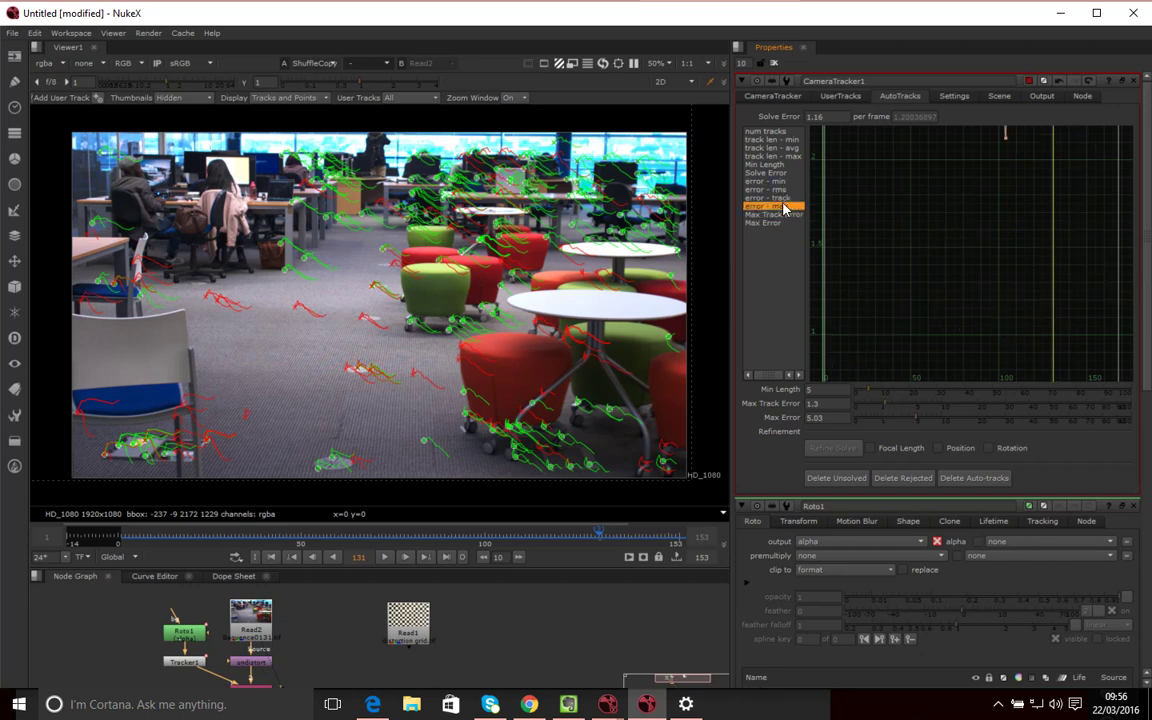
{"action": "left_click", "coordinate": [770, 224], "text": "ctrl"}
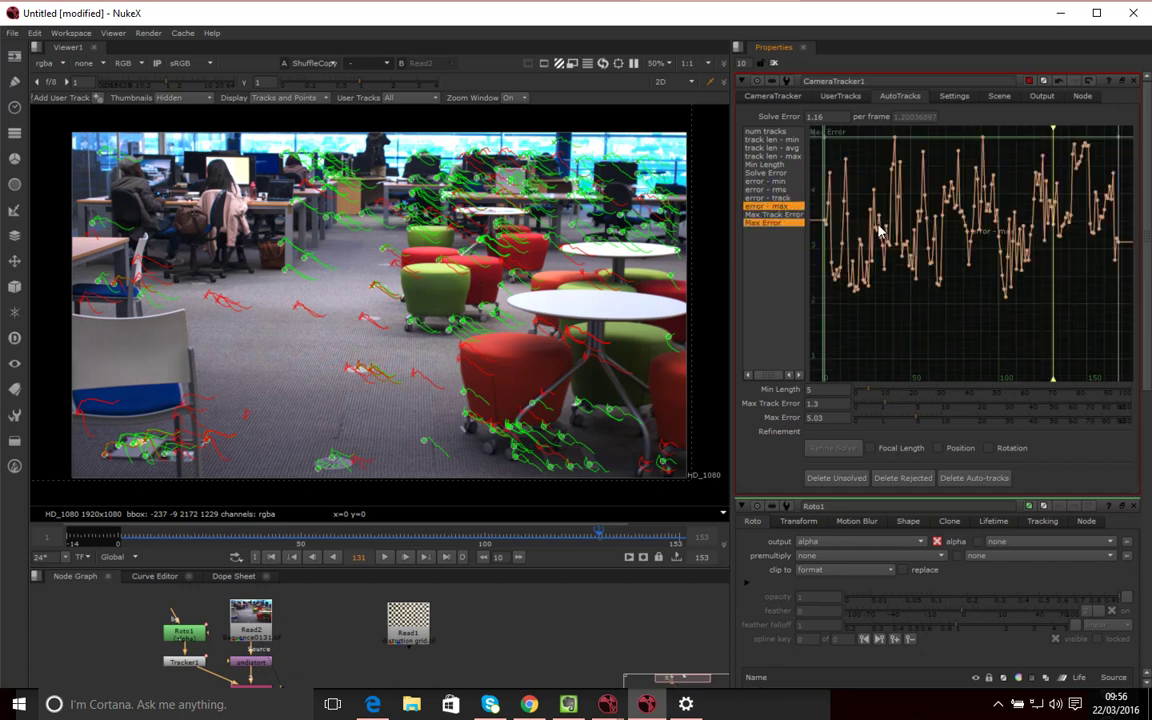
{"action": "key", "text": "f"}
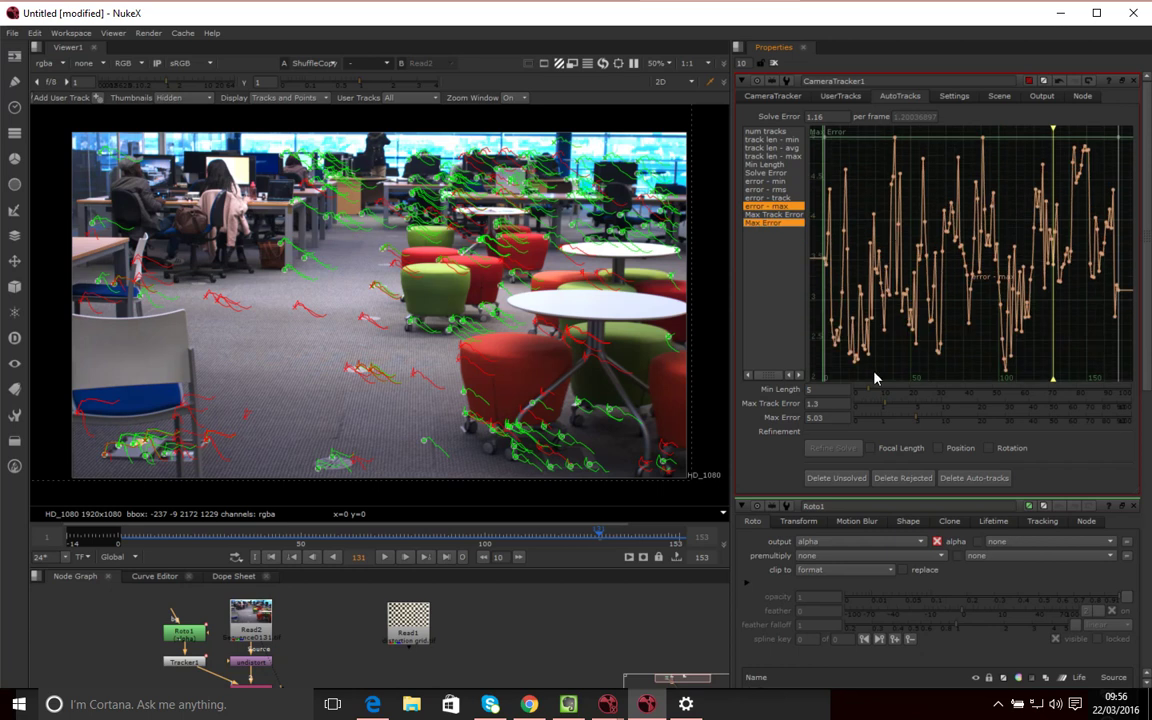
{"action": "left_click_drag", "start_coordinate": [905, 422], "coordinate": [909, 427]}
Delete all tracks without a 3D point and all rejected tracks from the refined selection, accepting both confirmations
{"action": "left_click", "coordinate": [848, 478]}
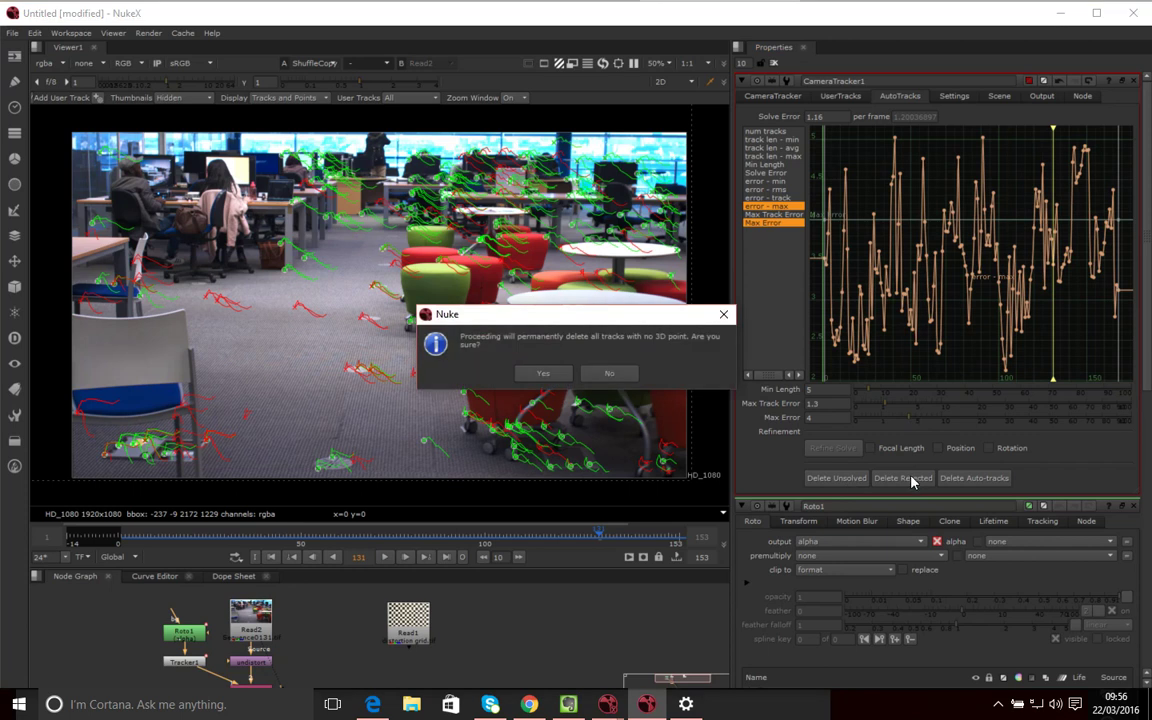
{"action": "left_click", "coordinate": [558, 375]}
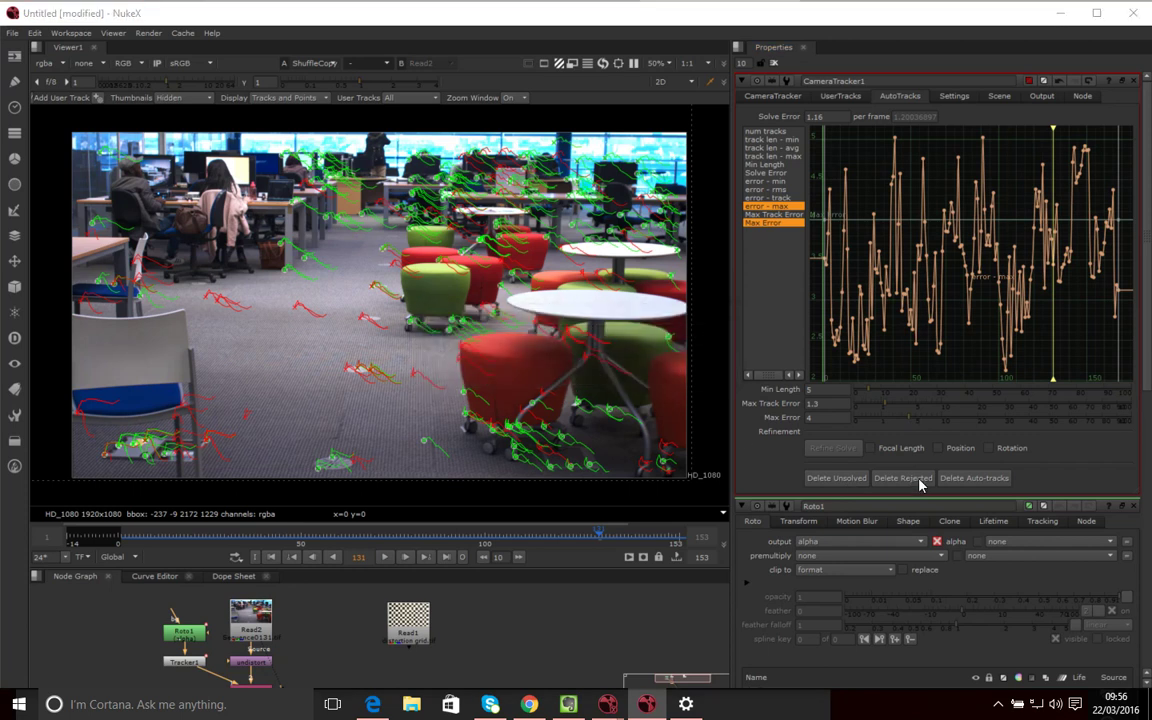
{"action": "left_click", "coordinate": [932, 484]}
{"action": "left_click", "coordinate": [543, 373]}
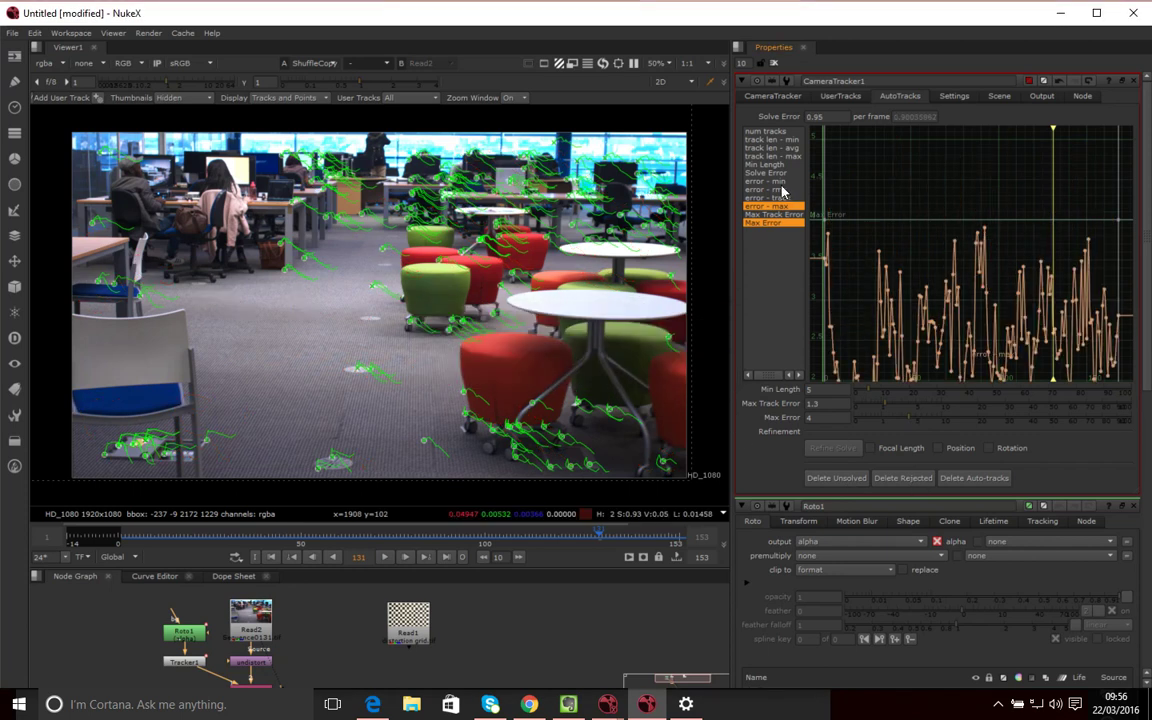
Solve the camera once more with the reduced set of tracks, accepting the reset of the current solve
{"action": "left_click", "coordinate": [774, 96]}
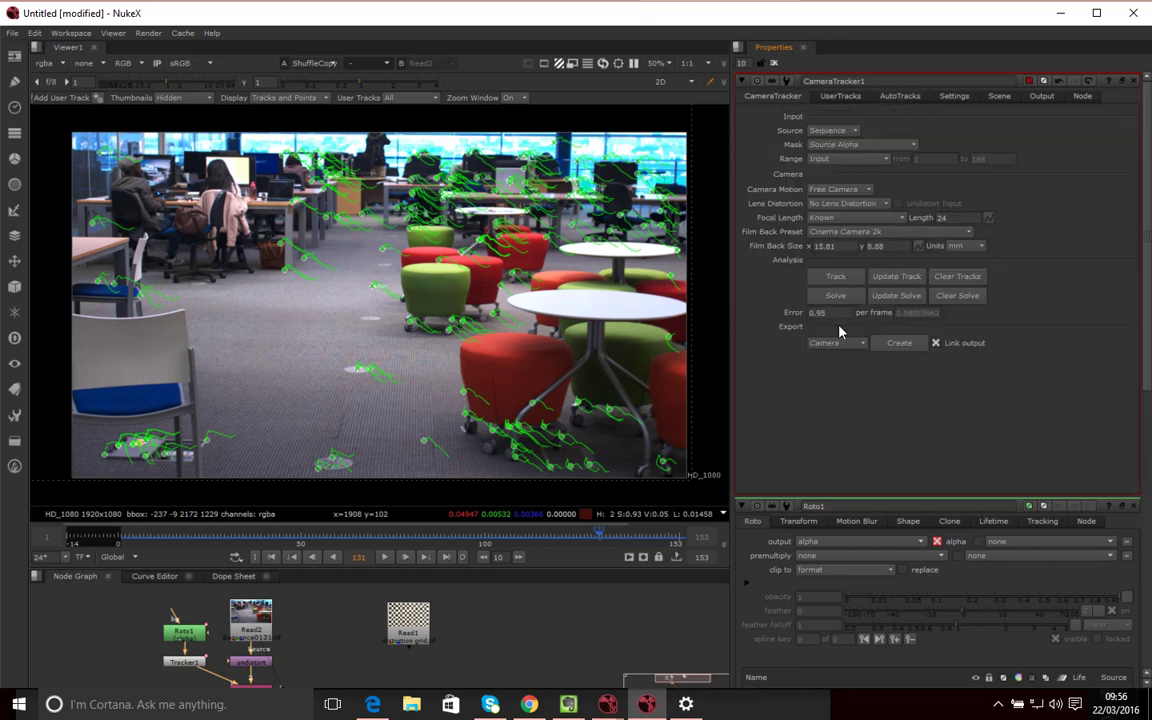
{"action": "left_click", "coordinate": [836, 276]}
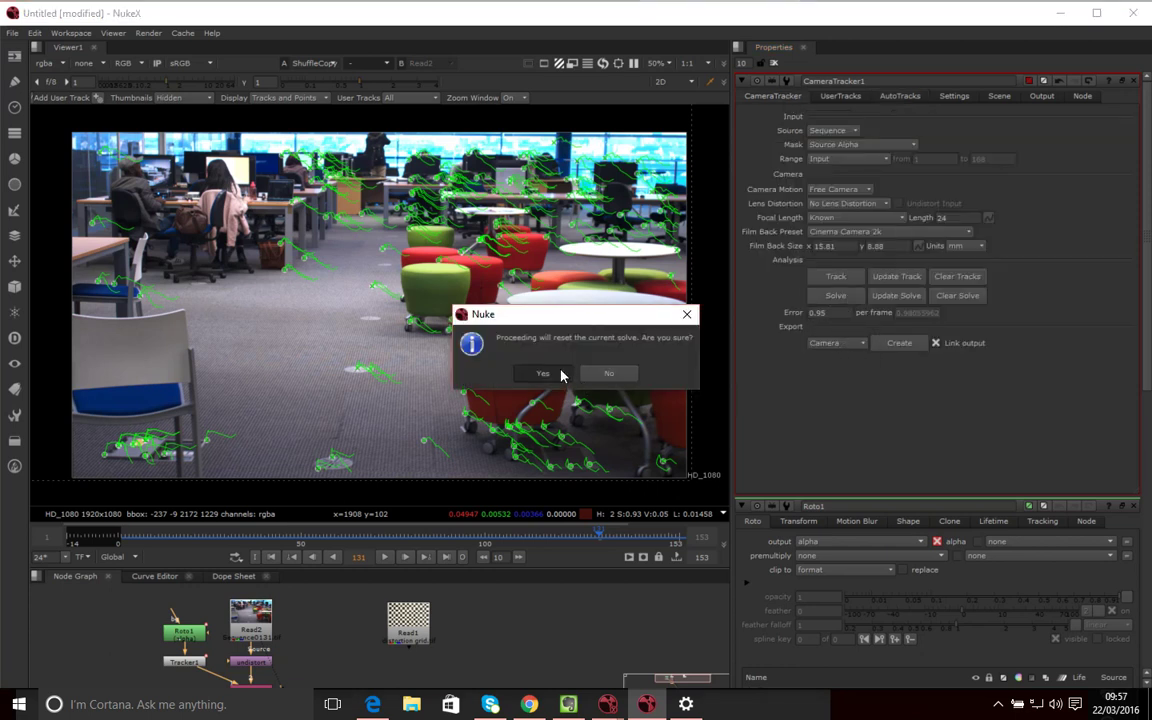
{"action": "left_click", "coordinate": [606, 374]}
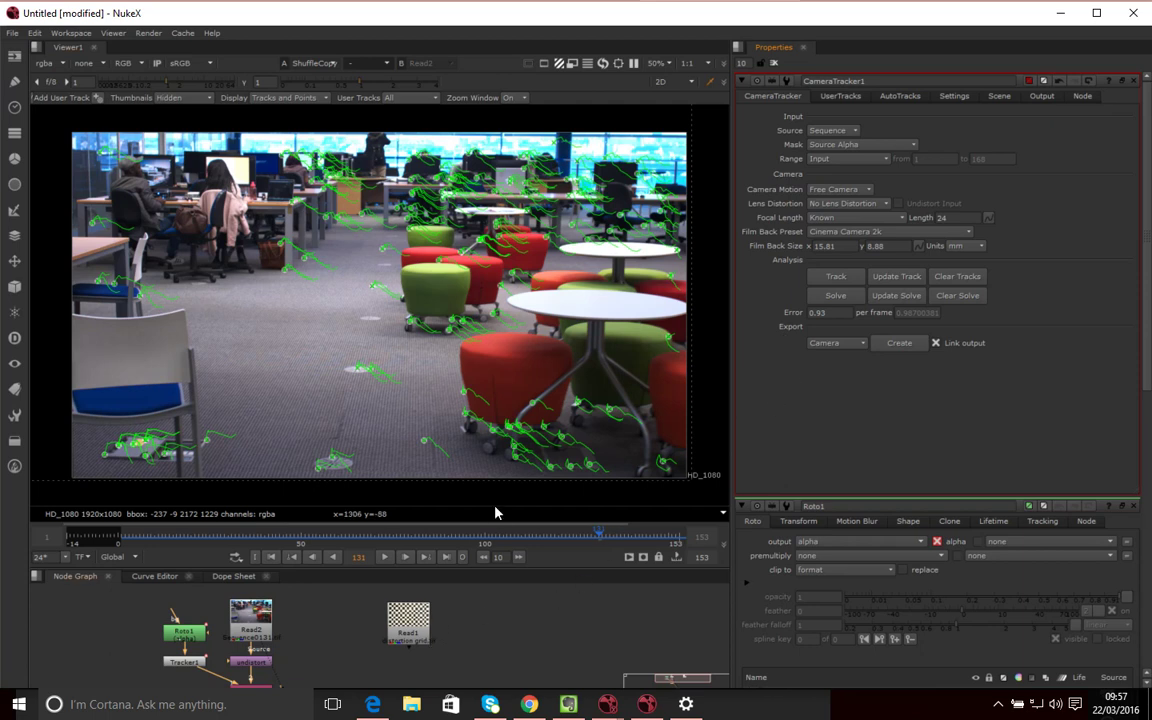
Enlarge the node graph, move Viewer1 clear of the tracker, and create a linked Scene+ export from the camera solve
{"action": "left_click_drag", "start_coordinate": [368, 567], "coordinate": [371, 432]}
{"action": "left_click_drag", "start_coordinate": [323, 646], "coordinate": [363, 622]}
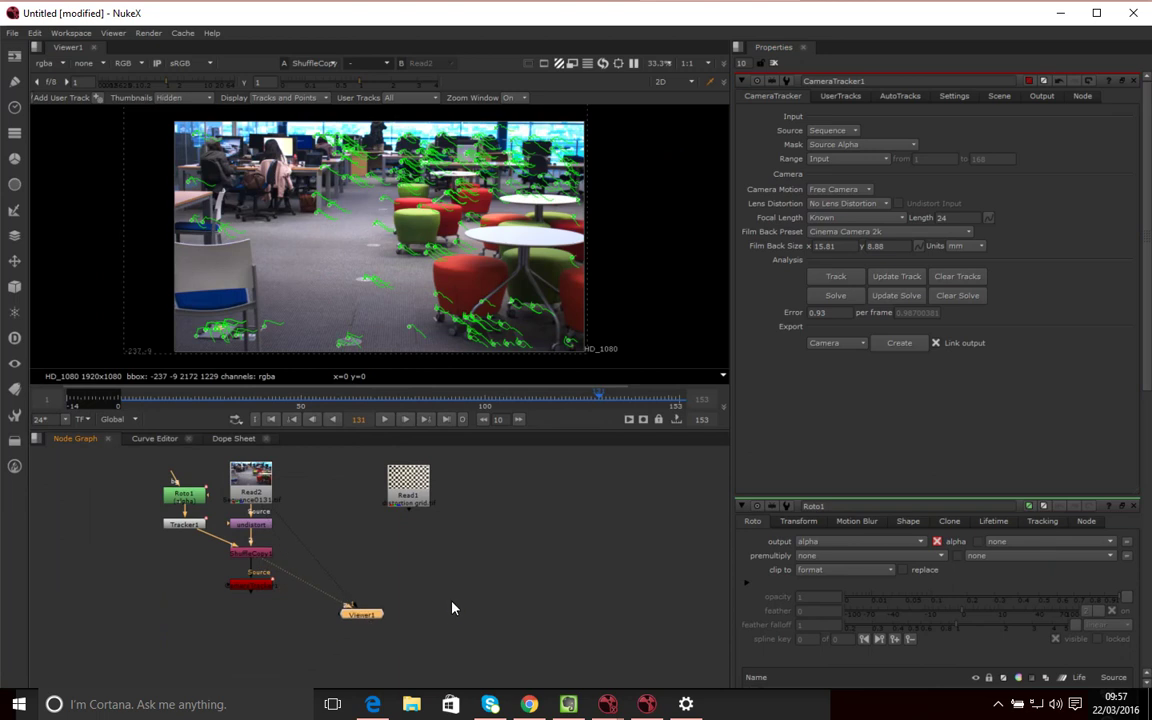
{"action": "left_click", "coordinate": [843, 353]}
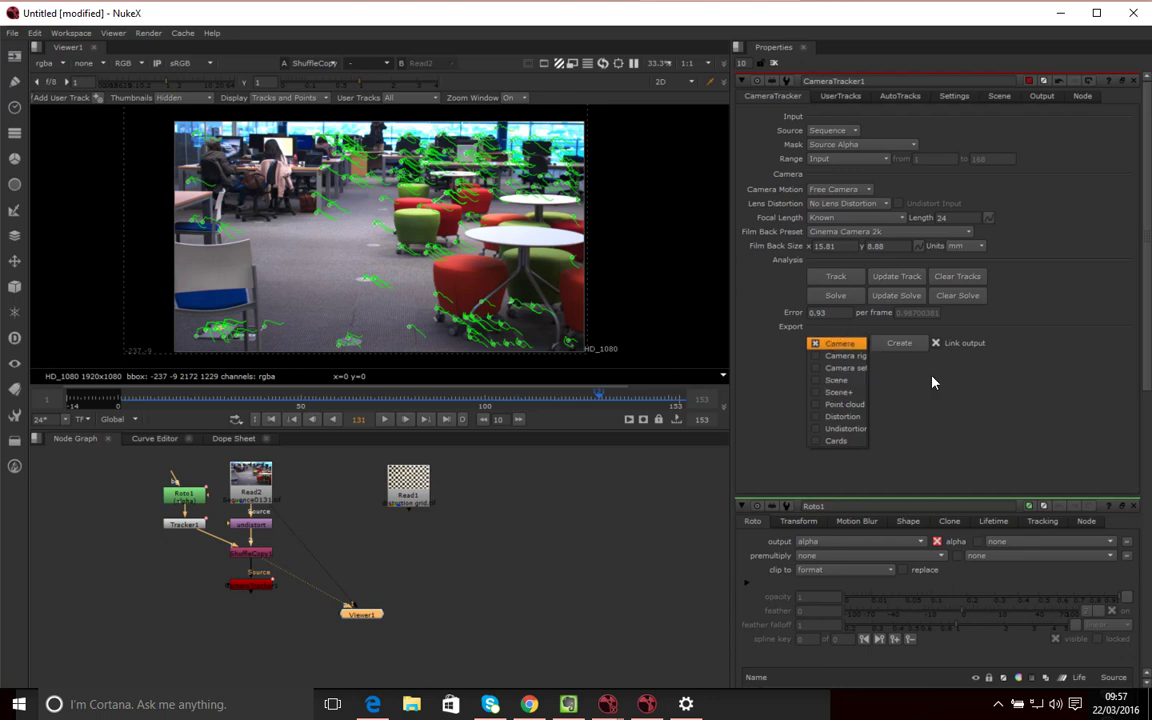
{"action": "left_click", "coordinate": [839, 343]}
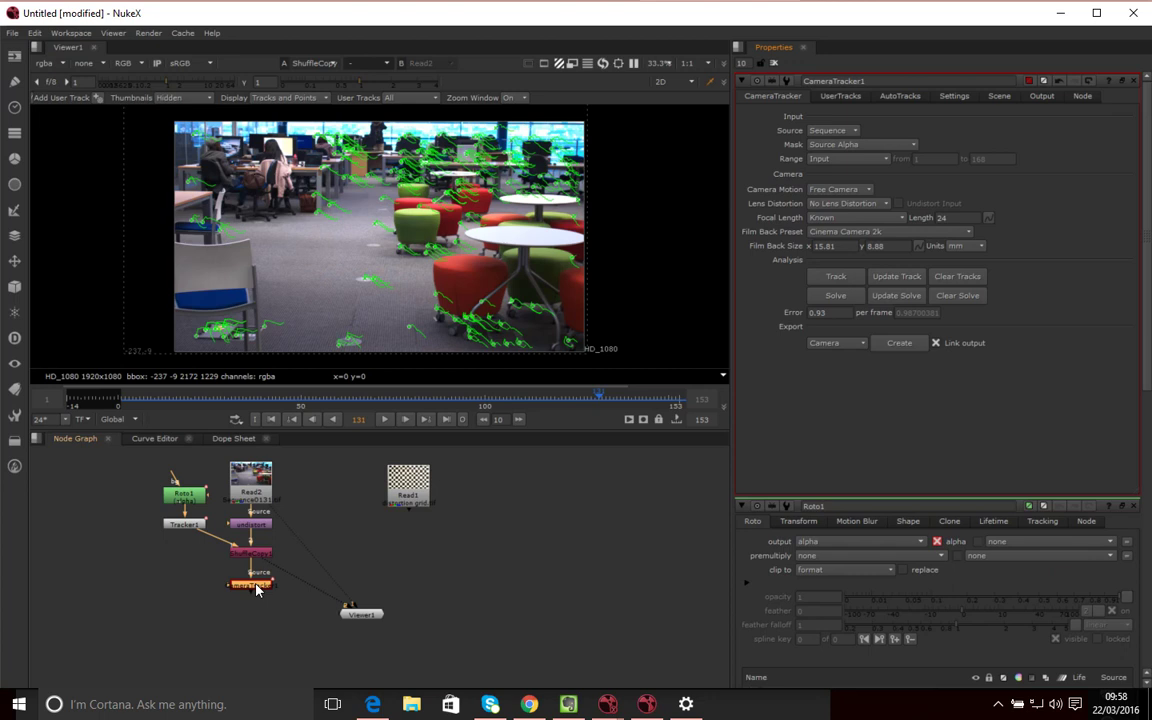
{"action": "left_click", "coordinate": [843, 348]}
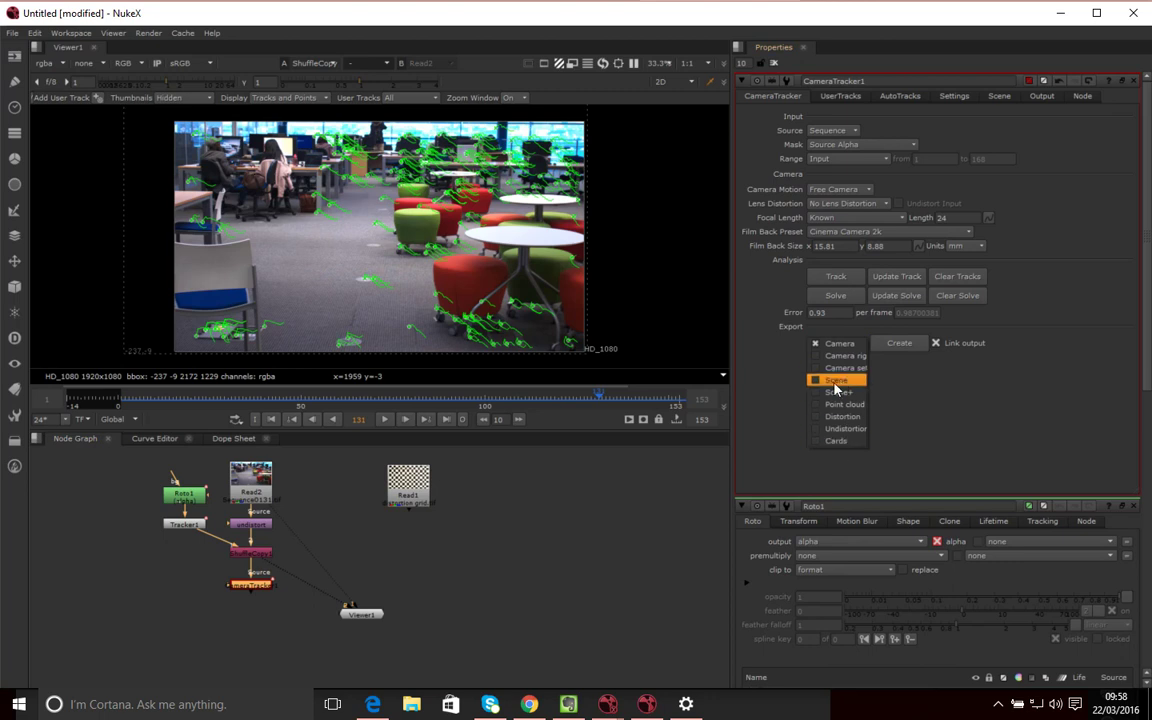
{"action": "left_click", "coordinate": [819, 393]}
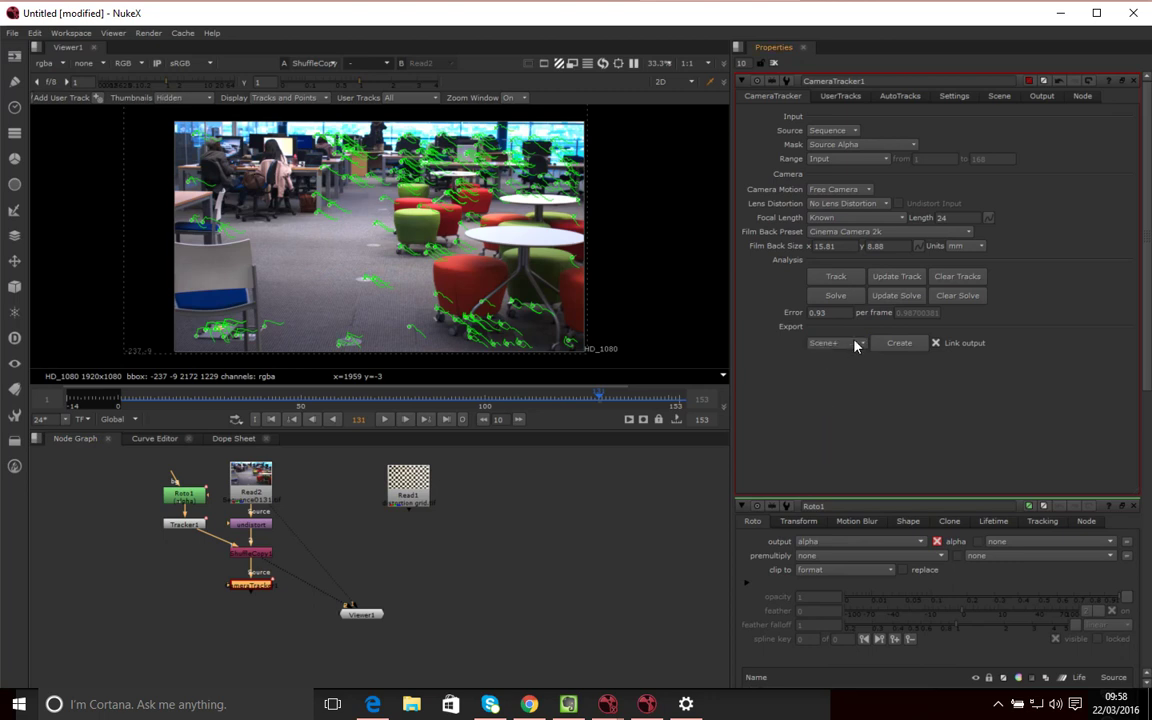
{"action": "left_click", "coordinate": [898, 344]}
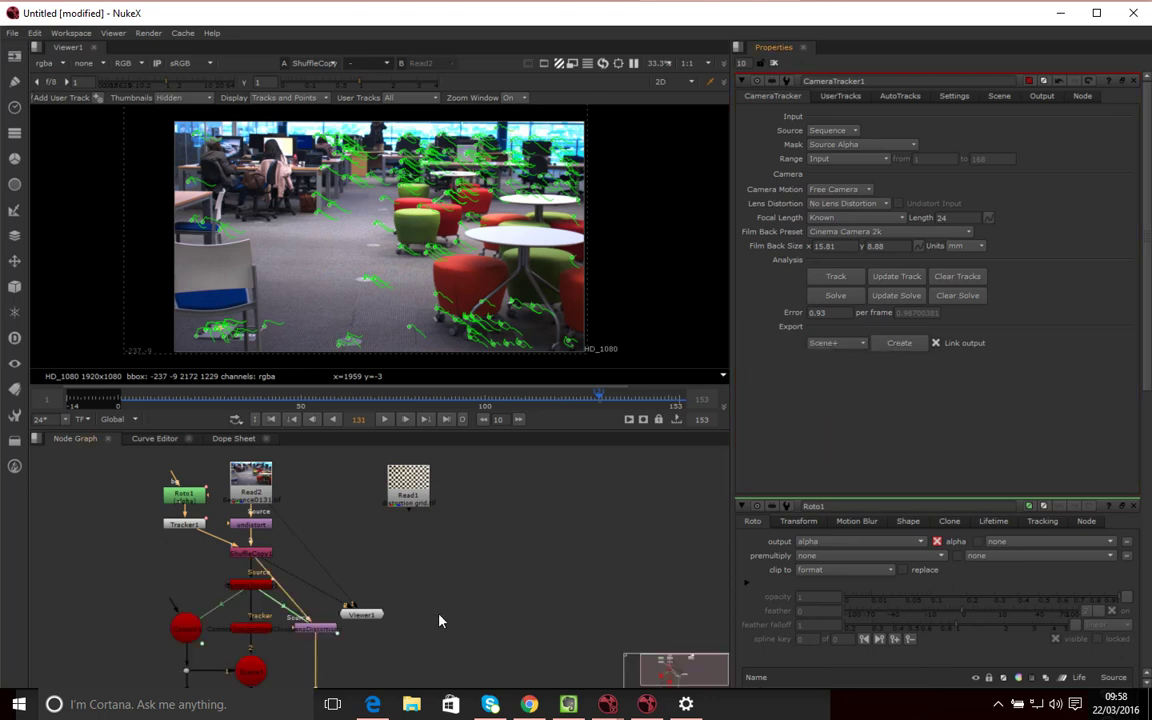
Switch the viewer to 3D, move Viewer1 below the exported scene setup, and connect it to the ScanlineRender node
{"action": "scroll", "coordinate": [476, 617], "scroll_direction": "up", "scroll_amount": 2}
{"action": "scroll", "coordinate": [463, 622], "scroll_direction": "down", "scroll_amount": 2}
{"action": "left_click_drag", "start_coordinate": [463, 622], "coordinate": [508, 554]}
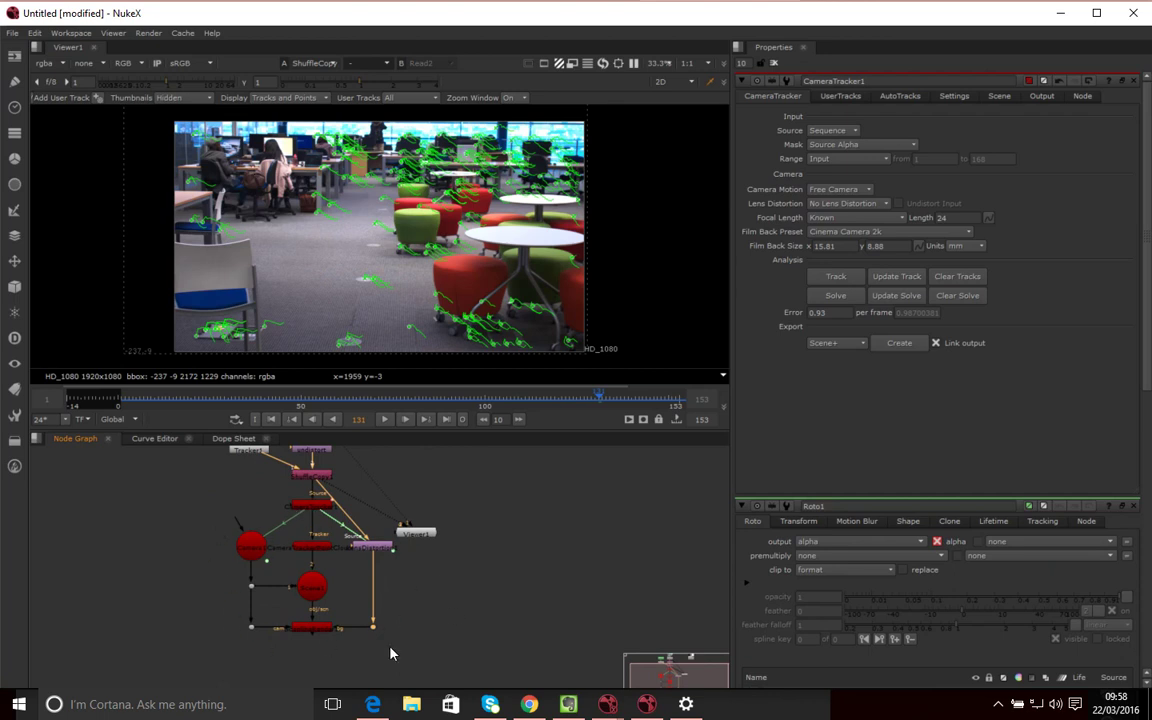
{"action": "left_click", "coordinate": [668, 84]}
{"action": "left_click", "coordinate": [670, 141]}
{"action": "left_click_drag", "start_coordinate": [618, 301], "coordinate": [527, 370]}
{"action": "left_click_drag", "start_coordinate": [431, 537], "coordinate": [483, 574]}
{"action": "left_click", "coordinate": [324, 660]}
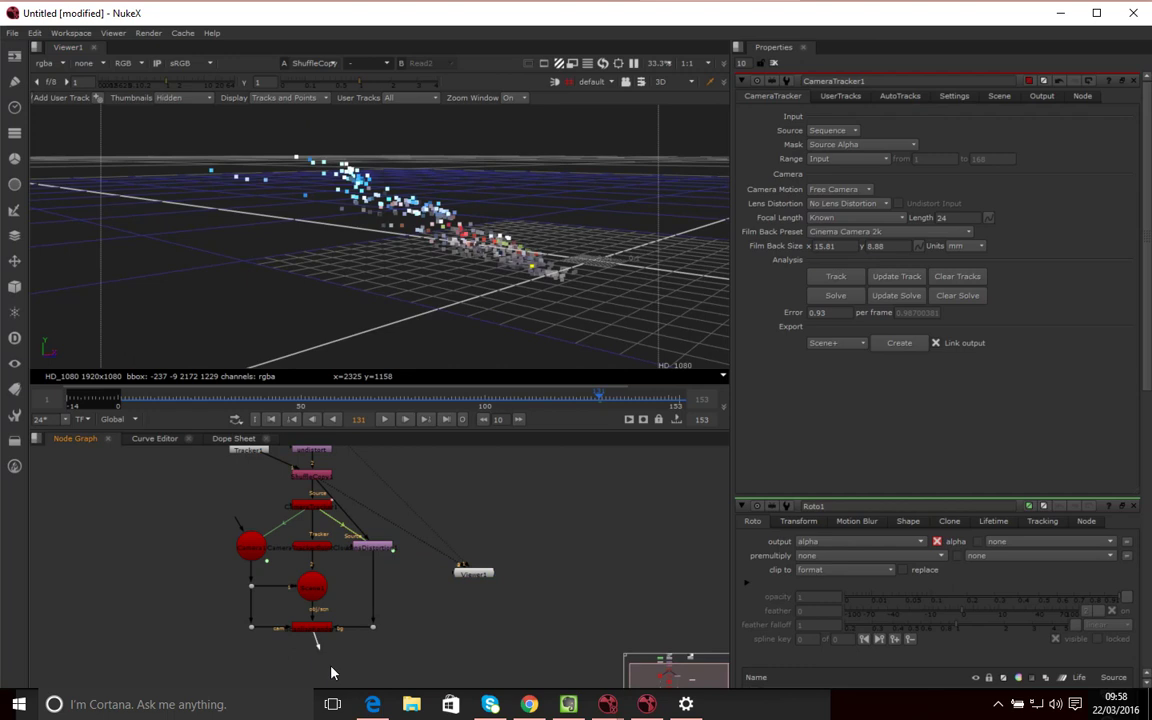
{"action": "left_click_drag", "start_coordinate": [472, 572], "coordinate": [382, 669]}
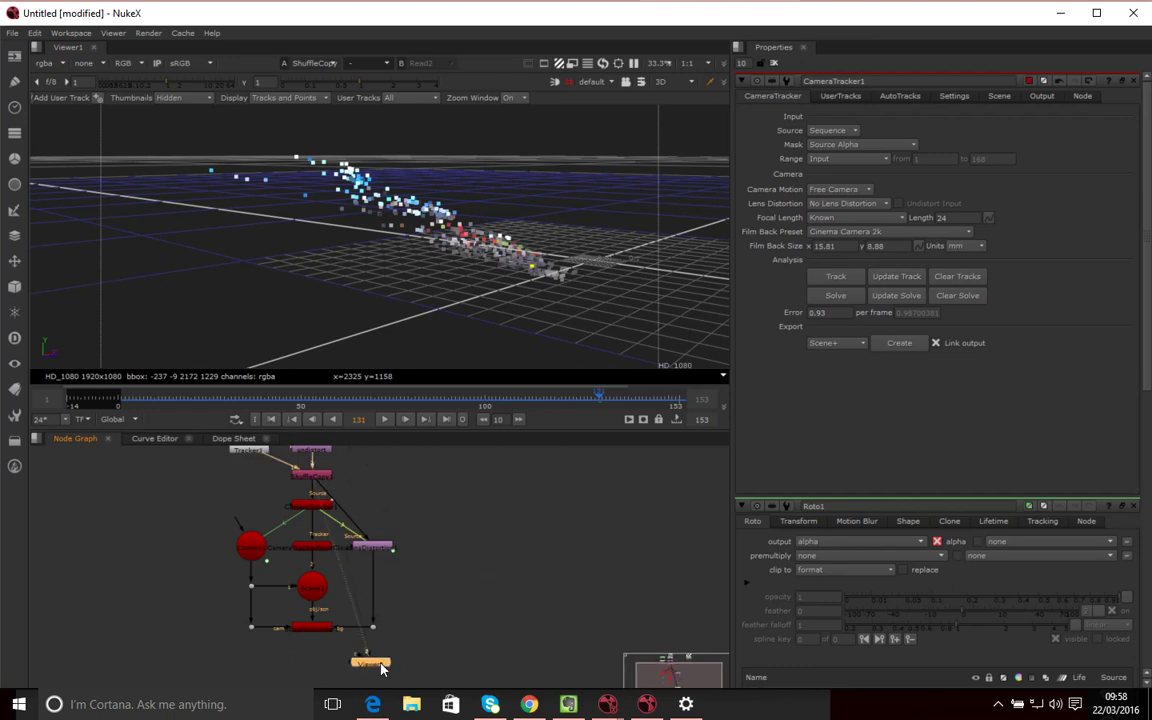
{"action": "key", "text": "1"}
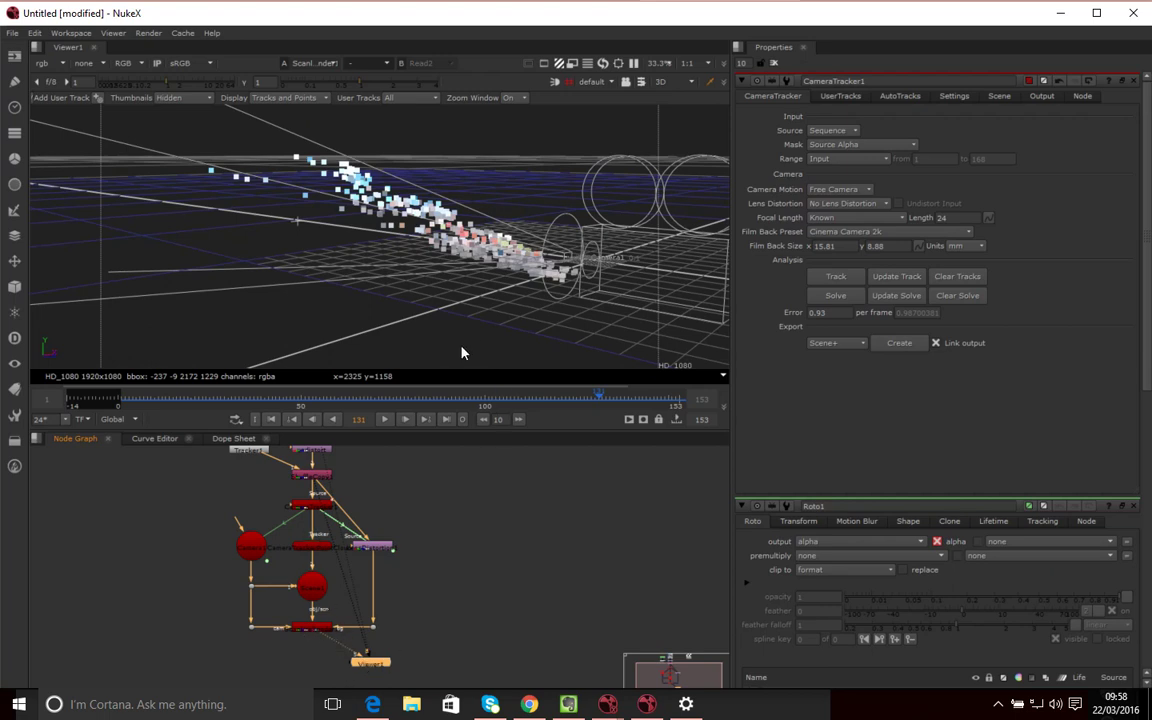
Examine the point cloud and solved camera from several angles in 3D
{"action": "left_click_drag", "start_coordinate": [462, 352], "coordinate": [563, 275]}
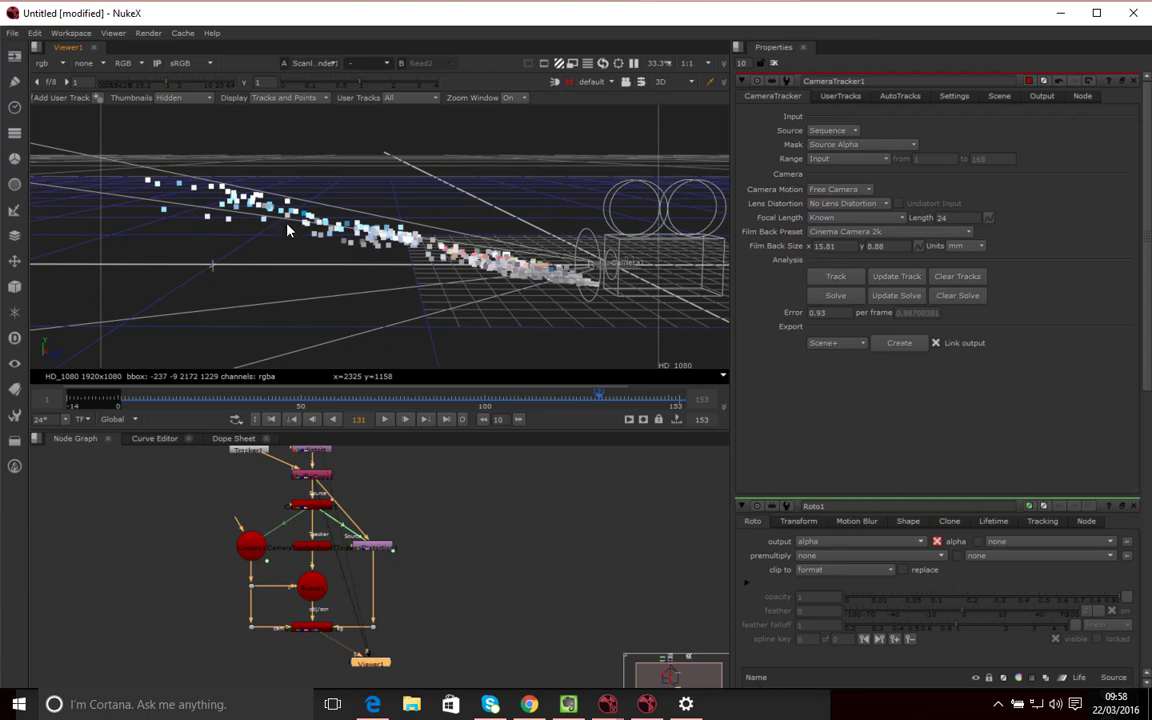
{"action": "mouse_move", "coordinate": [470, 305]}
{"action": "left_mouse_down"}
{"action": "mouse_move", "coordinate": [334, 314]}
{"action": "mouse_move", "coordinate": [168, 370]}
{"action": "mouse_move", "coordinate": [121, 370]}
{"action": "mouse_move", "coordinate": [413, 292]}
{"action": "mouse_move", "coordinate": [426, 264]}
{"action": "mouse_move", "coordinate": [464, 244]}
{"action": "mouse_move", "coordinate": [550, 247]}
{"action": "mouse_move", "coordinate": [463, 278]}
{"action": "mouse_move", "coordinate": [361, 238]}
{"action": "mouse_move", "coordinate": [347, 175]}
{"action": "mouse_move", "coordinate": [524, 244]}
{"action": "mouse_move", "coordinate": [467, 260]}
{"action": "left_mouse_up"}
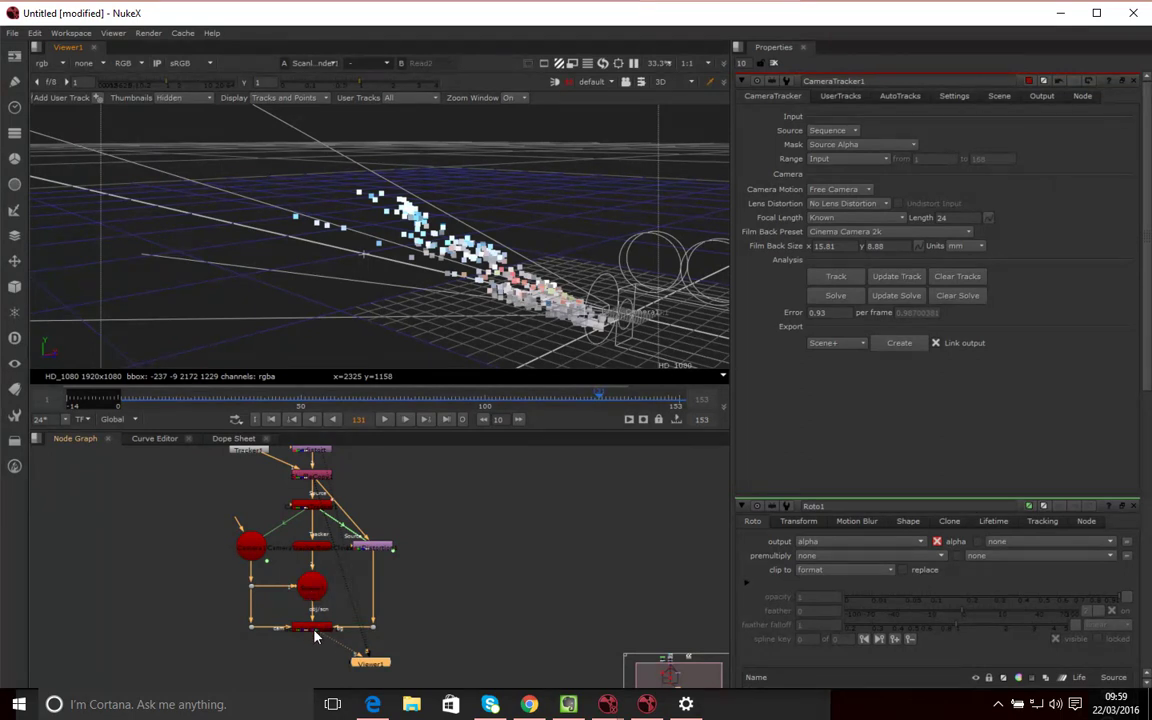
{"action": "left_click_drag", "start_coordinate": [339, 660], "coordinate": [325, 667]}
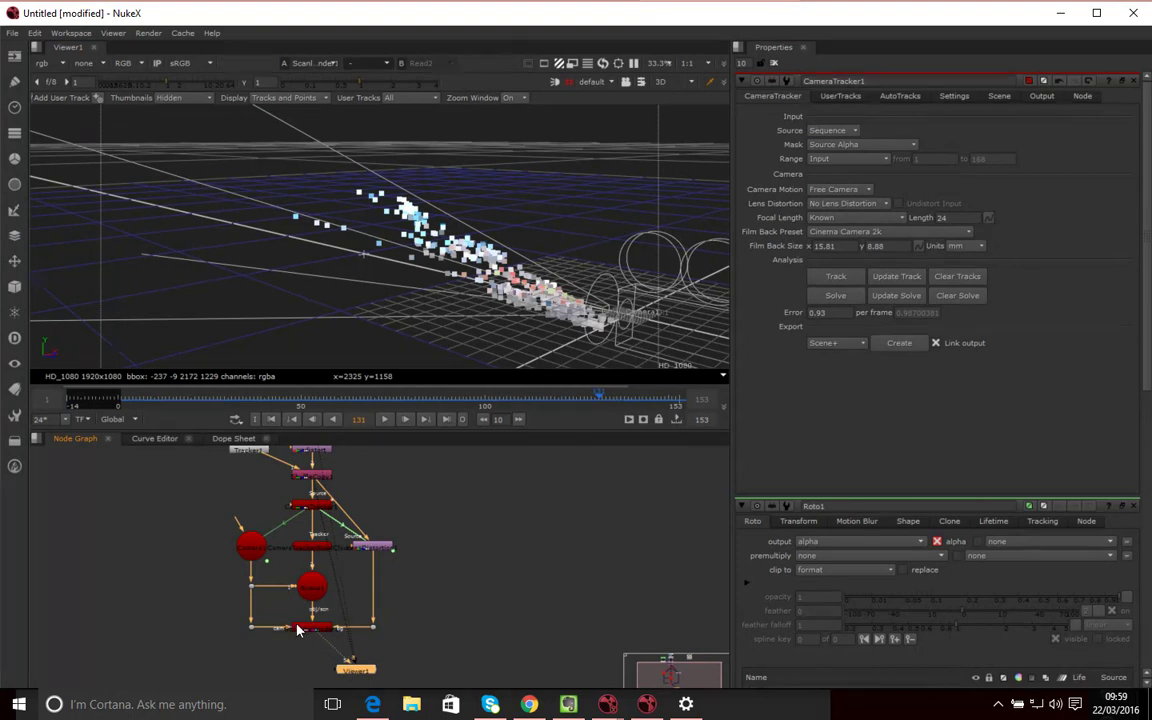
{"action": "left_click_drag", "start_coordinate": [431, 254], "coordinate": [465, 303]}
{"action": "left_click_drag", "start_coordinate": [458, 188], "coordinate": [489, 249]}
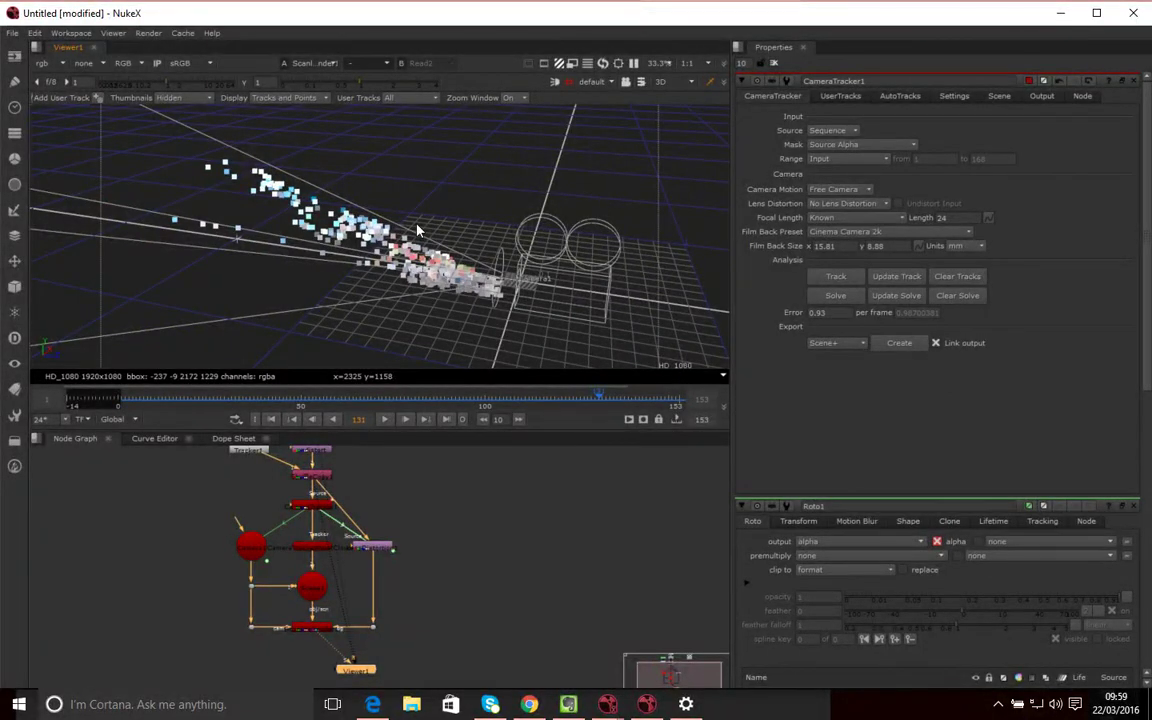
Return the viewer to 2D and play back the rendered footage to check how the point cloud follows the office scene
{"action": "left_click", "coordinate": [662, 83]}
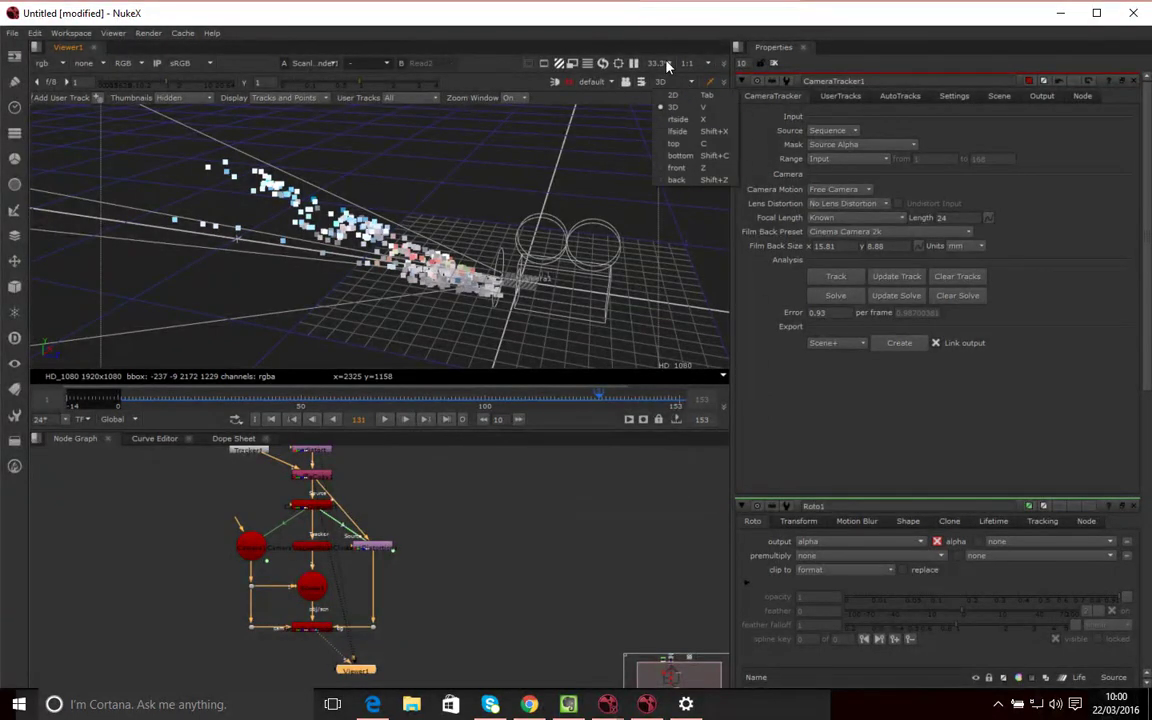
{"action": "left_click", "coordinate": [670, 95]}
{"action": "left_click", "coordinate": [662, 83]}
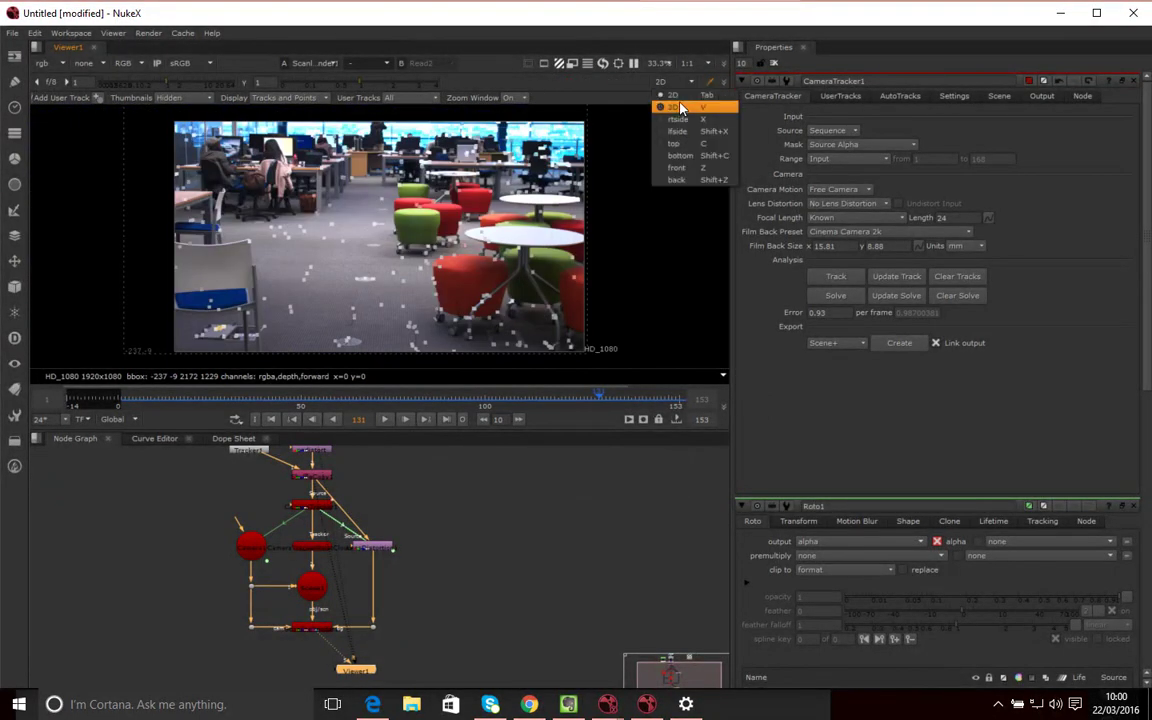
{"action": "left_click", "coordinate": [678, 107]}
{"action": "left_click", "coordinate": [688, 84]}
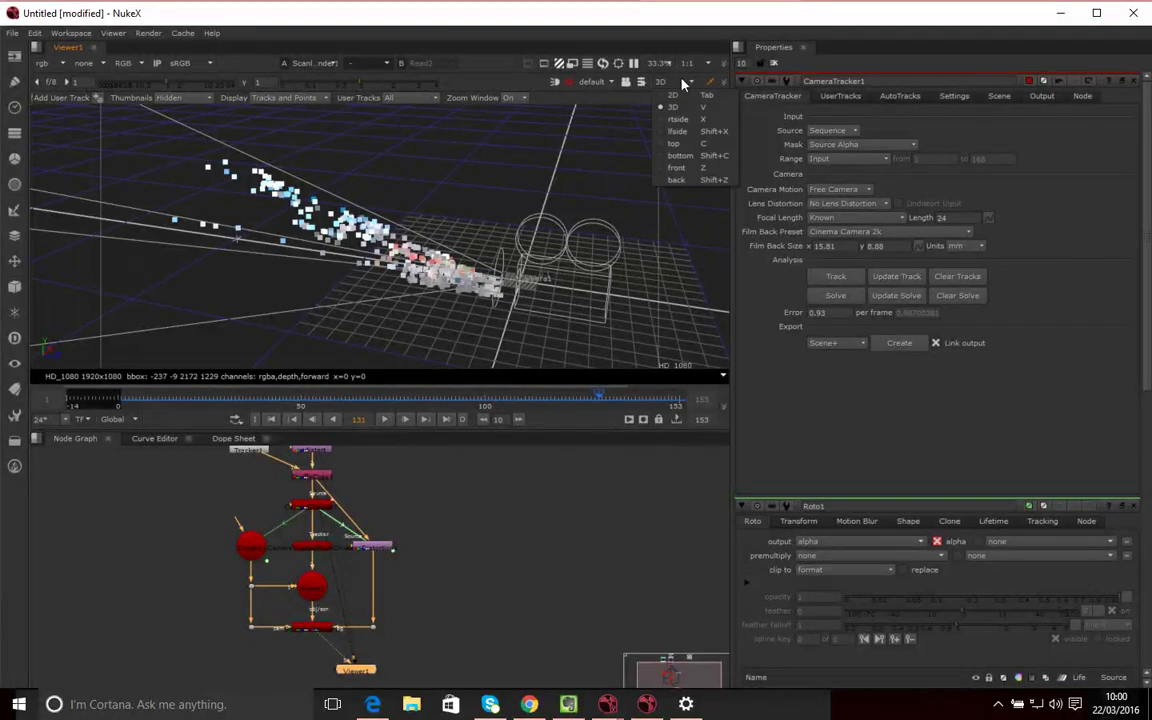
{"action": "left_click", "coordinate": [675, 97]}
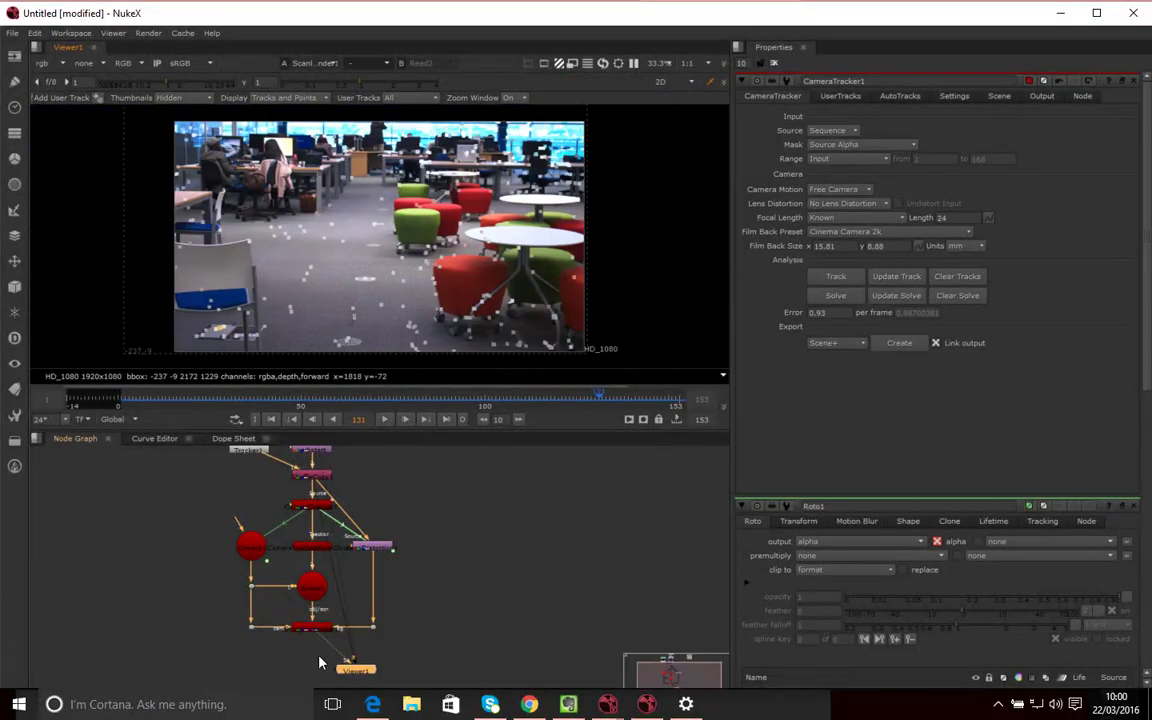
{"action": "left_click_drag", "start_coordinate": [603, 396], "coordinate": [345, 398]}
{"action": "left_click", "coordinate": [387, 421]}
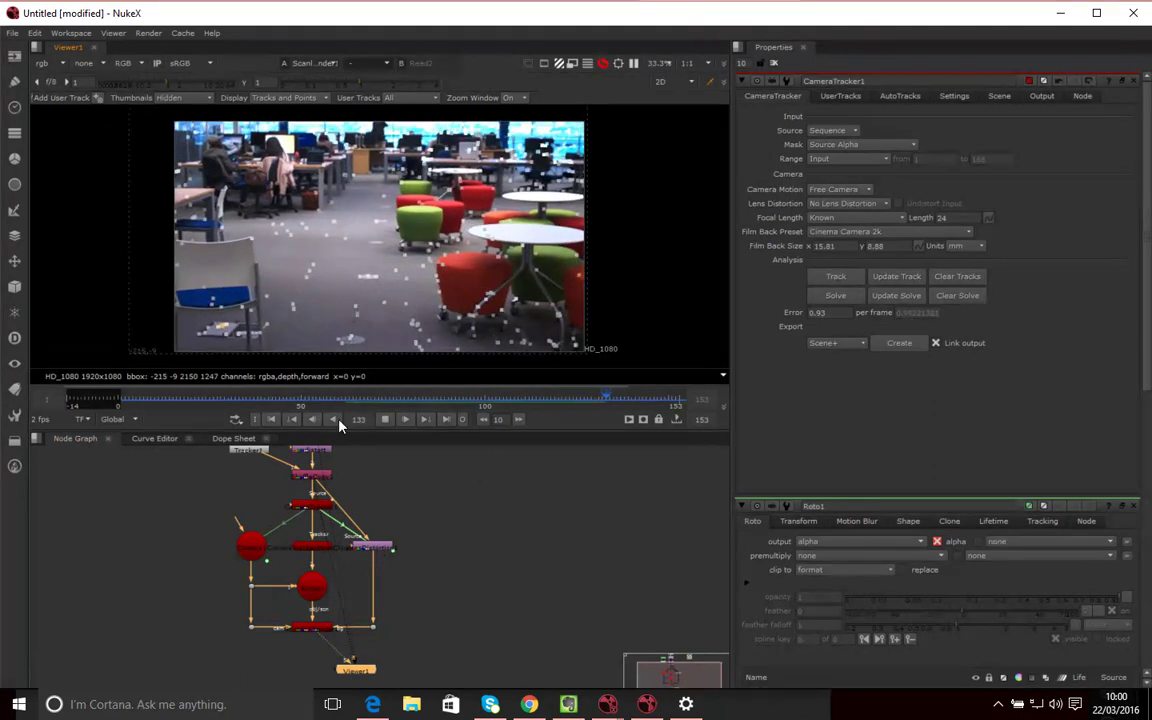
{"action": "left_click", "coordinate": [387, 419]}
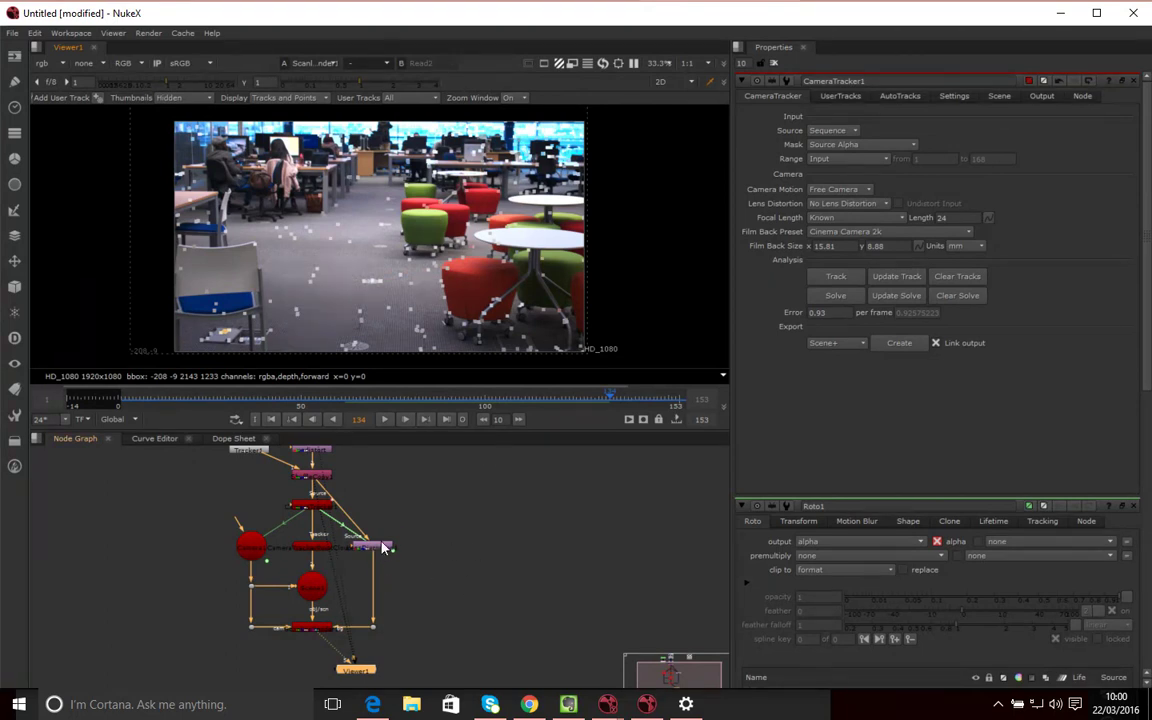
Review the exported node tree and open the settings of the LensDistortion node feeding the render's background
{"action": "left_click_drag", "start_coordinate": [414, 501], "coordinate": [450, 545]}
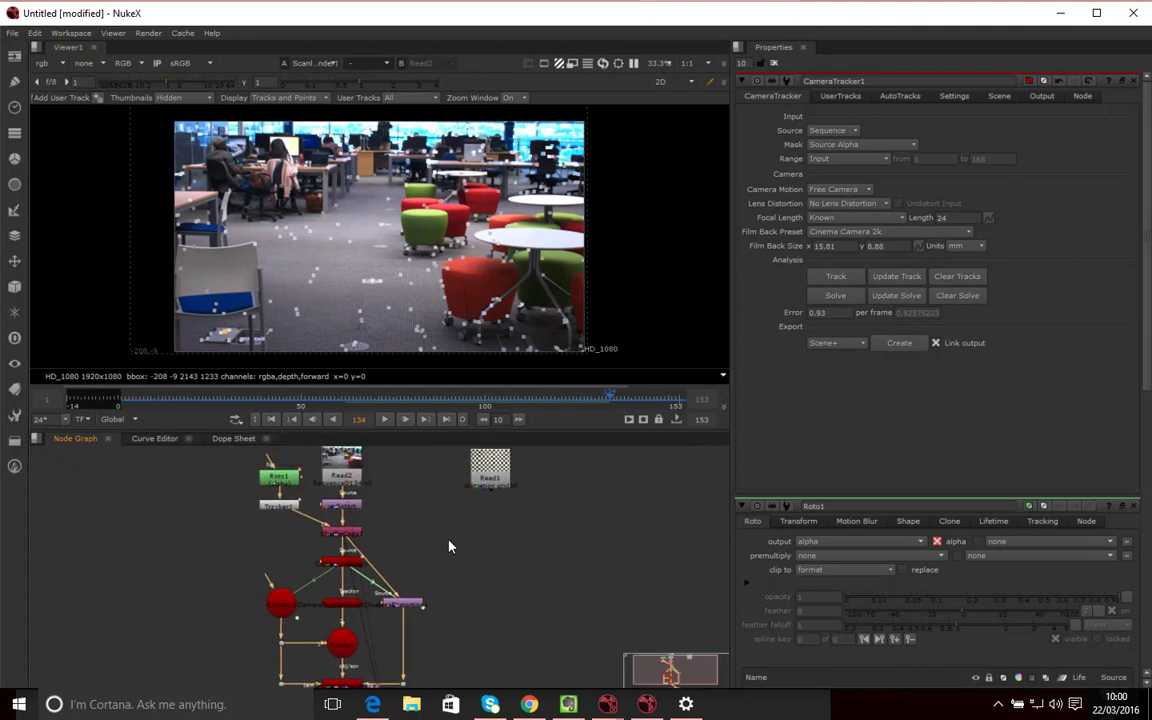
{"action": "left_click_drag", "start_coordinate": [460, 554], "coordinate": [458, 537]}
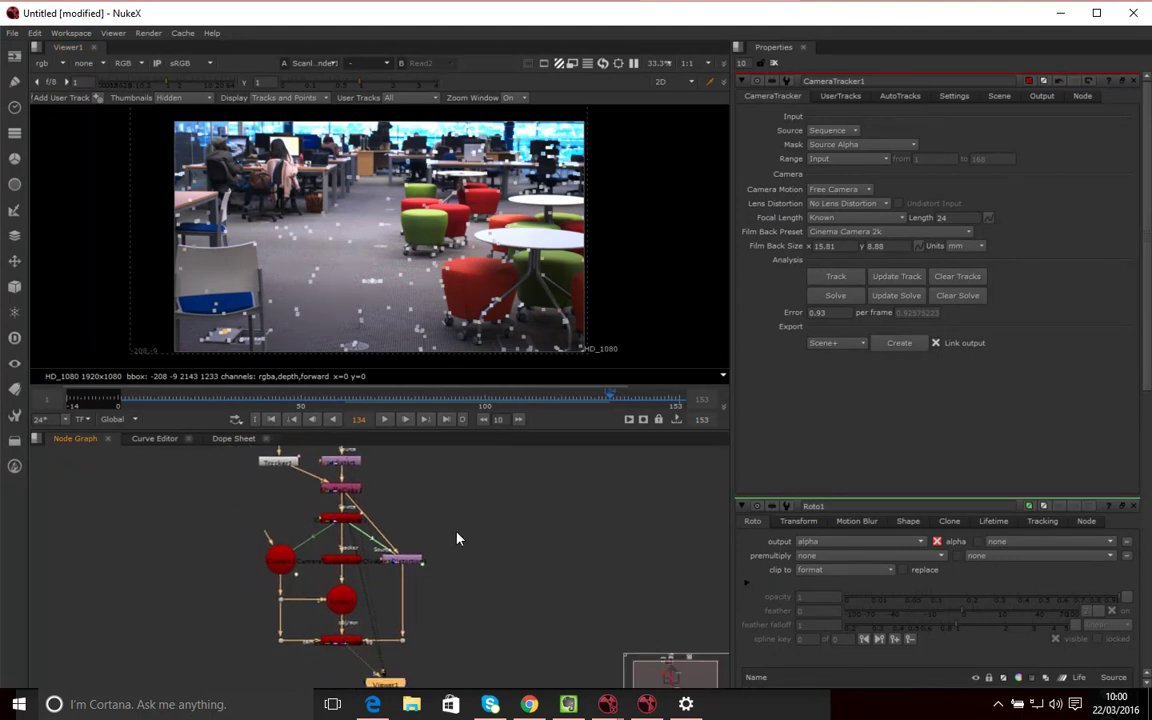
{"action": "left_click_drag", "start_coordinate": [388, 543], "coordinate": [403, 566]}
{"action": "left_click_drag", "start_coordinate": [415, 488], "coordinate": [427, 543]}
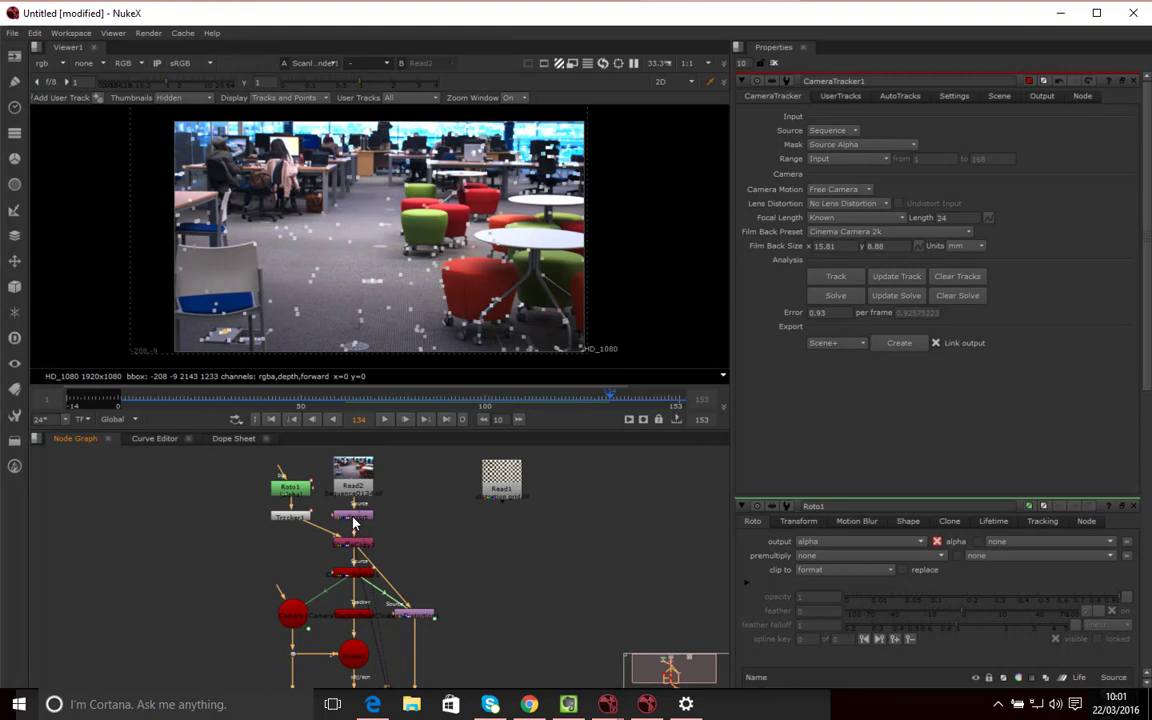
{"action": "left_click_drag", "start_coordinate": [446, 615], "coordinate": [428, 567]}
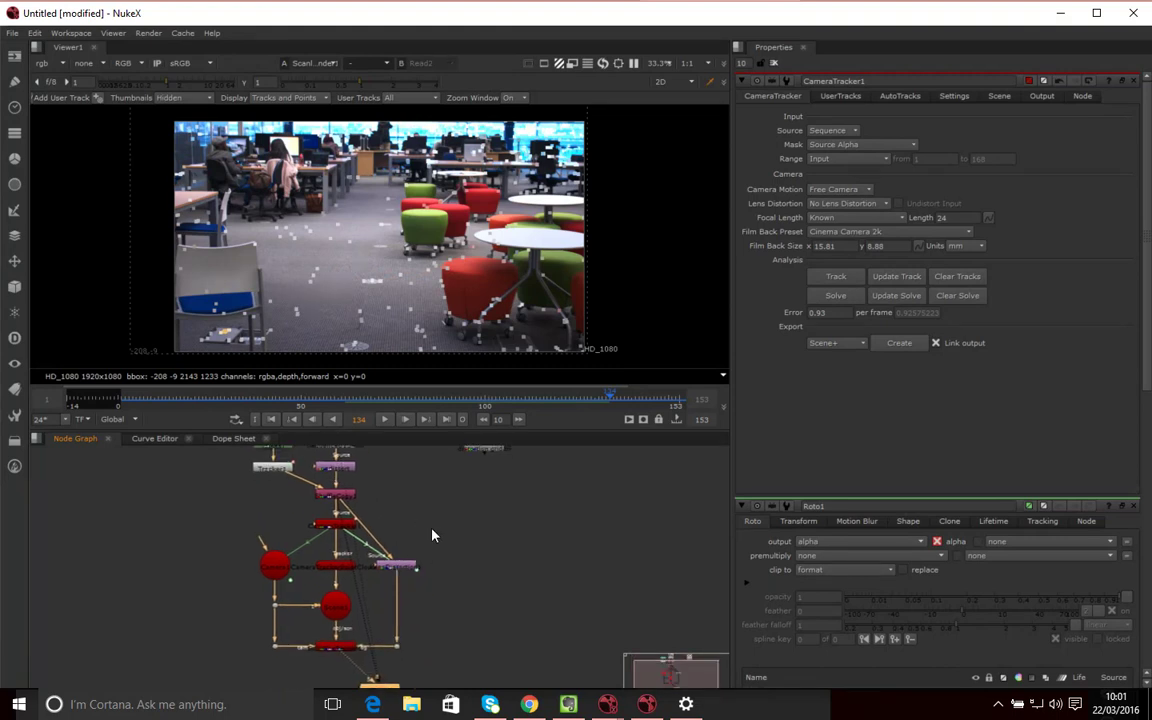
{"action": "double_click", "coordinate": [397, 567]}
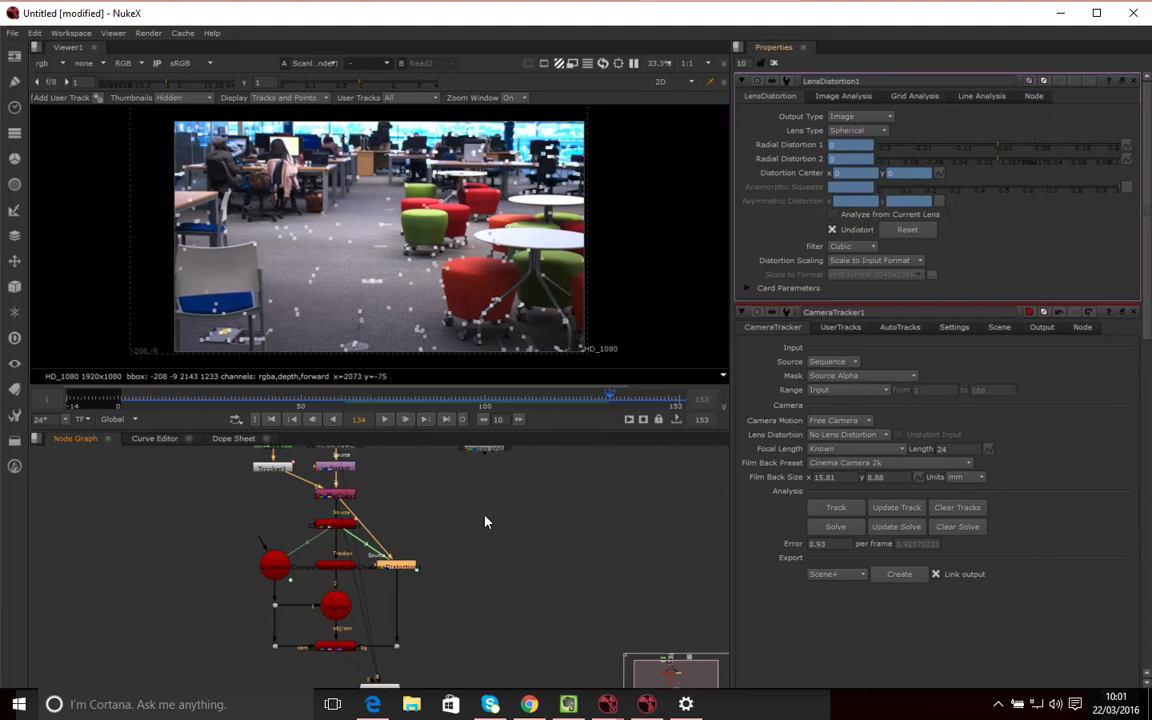
{"action": "scroll", "coordinate": [461, 504], "scroll_direction": "down", "scroll_amount": 1}
{"action": "scroll", "coordinate": [463, 518], "scroll_direction": "up", "scroll_amount": 1}
{"action": "left_click_drag", "start_coordinate": [467, 512], "coordinate": [465, 543]}
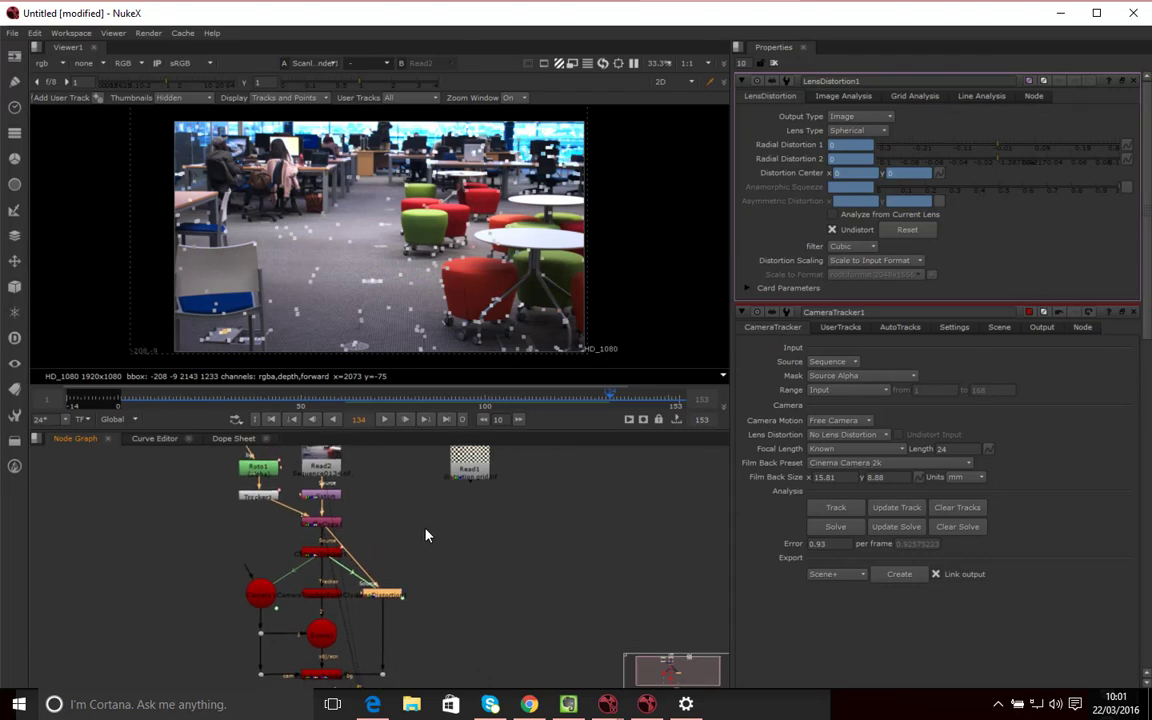
{"action": "scroll", "coordinate": [421, 541], "scroll_direction": "down", "scroll_amount": 2}
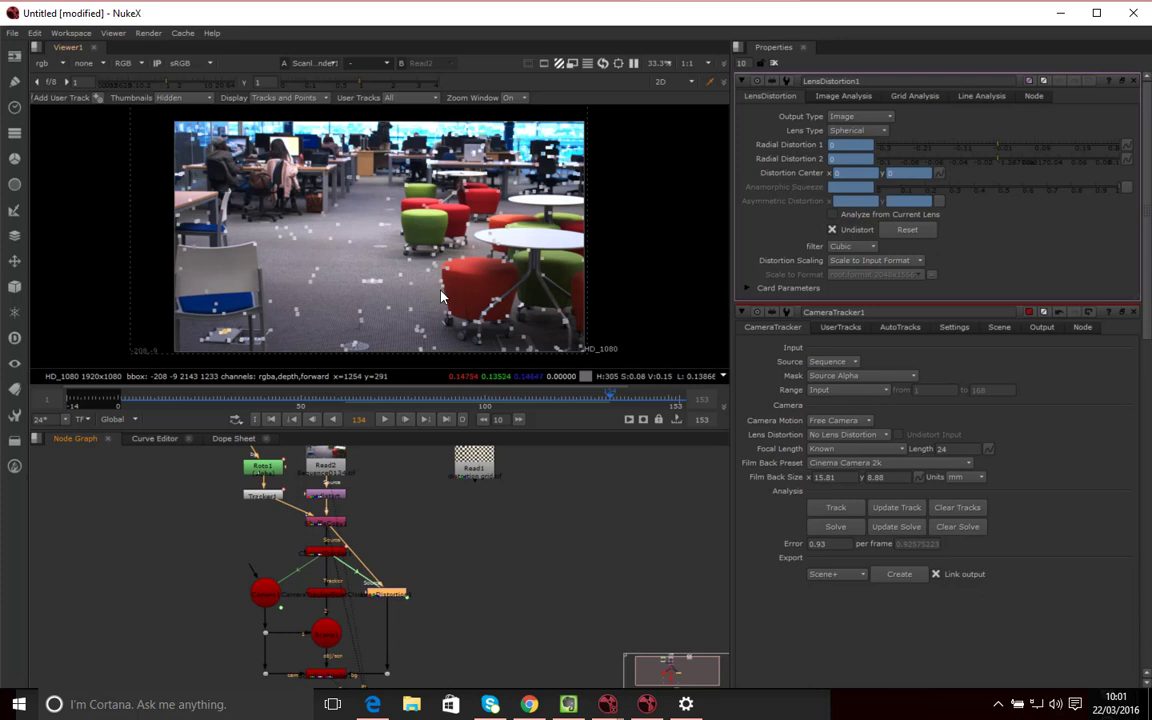
View the scene in 3D and scrub back to frame 77 to examine the solved camera's movement relative to the point cloud
{"action": "left_click", "coordinate": [663, 81]}
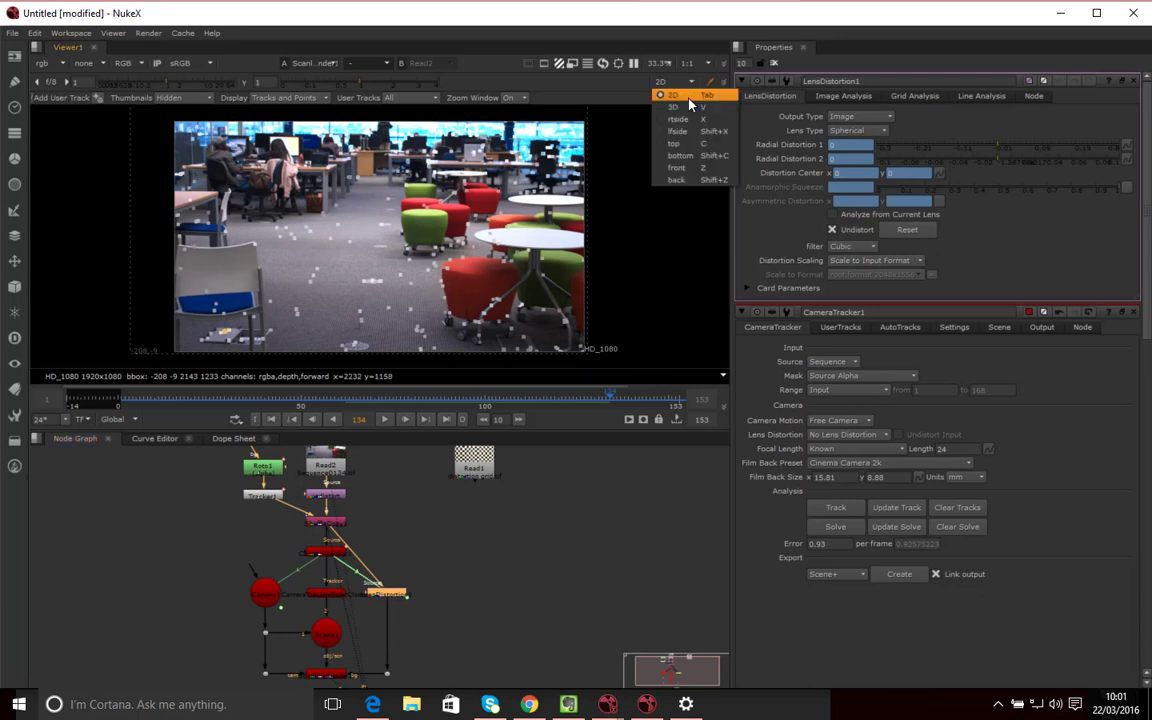
{"action": "left_click", "coordinate": [683, 107]}
{"action": "left_click_drag", "start_coordinate": [463, 288], "coordinate": [527, 334]}
{"action": "left_click_drag", "start_coordinate": [607, 393], "coordinate": [375, 284]}
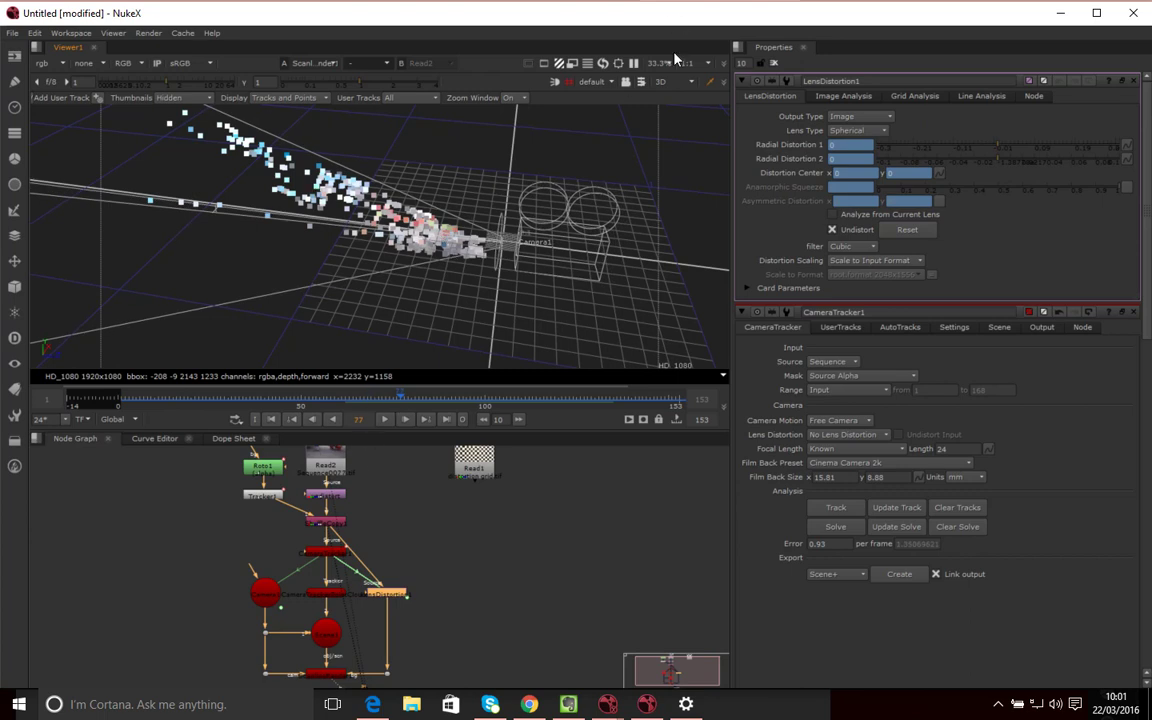
Switch to the 2D render and play it forward from frame 35 to frame 137 to check the tracked points
{"action": "left_click", "coordinate": [663, 86]}
{"action": "left_click", "coordinate": [664, 97]}
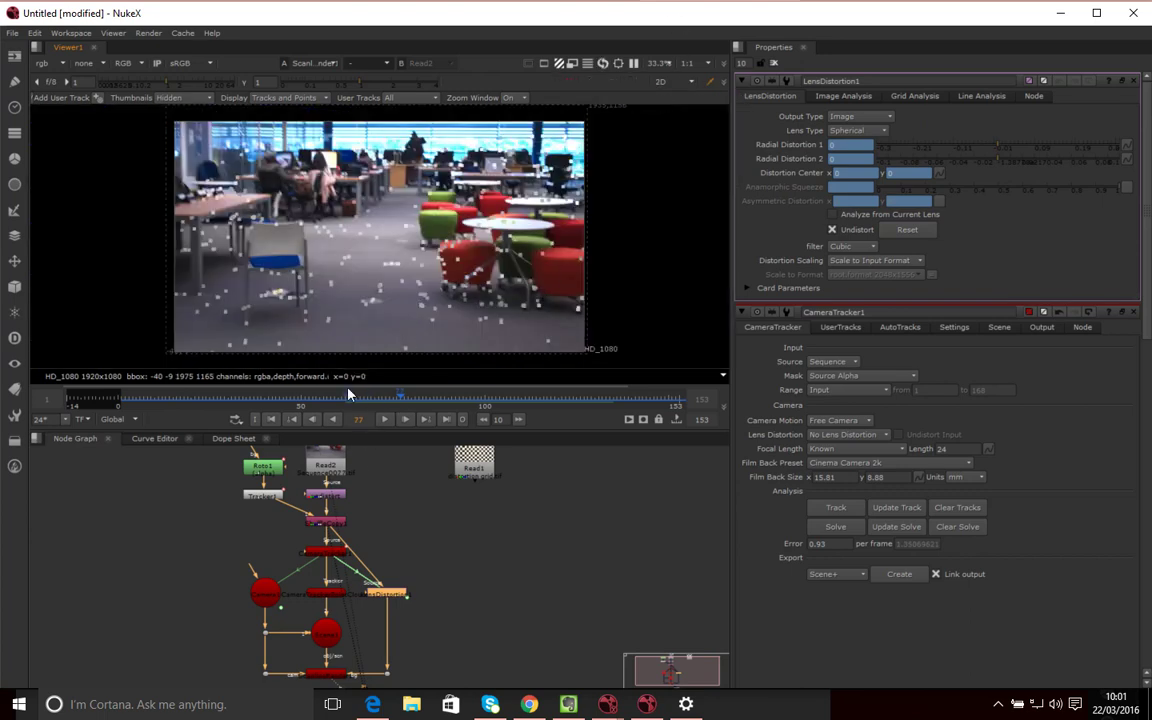
{"action": "left_click_drag", "start_coordinate": [395, 401], "coordinate": [246, 398]}
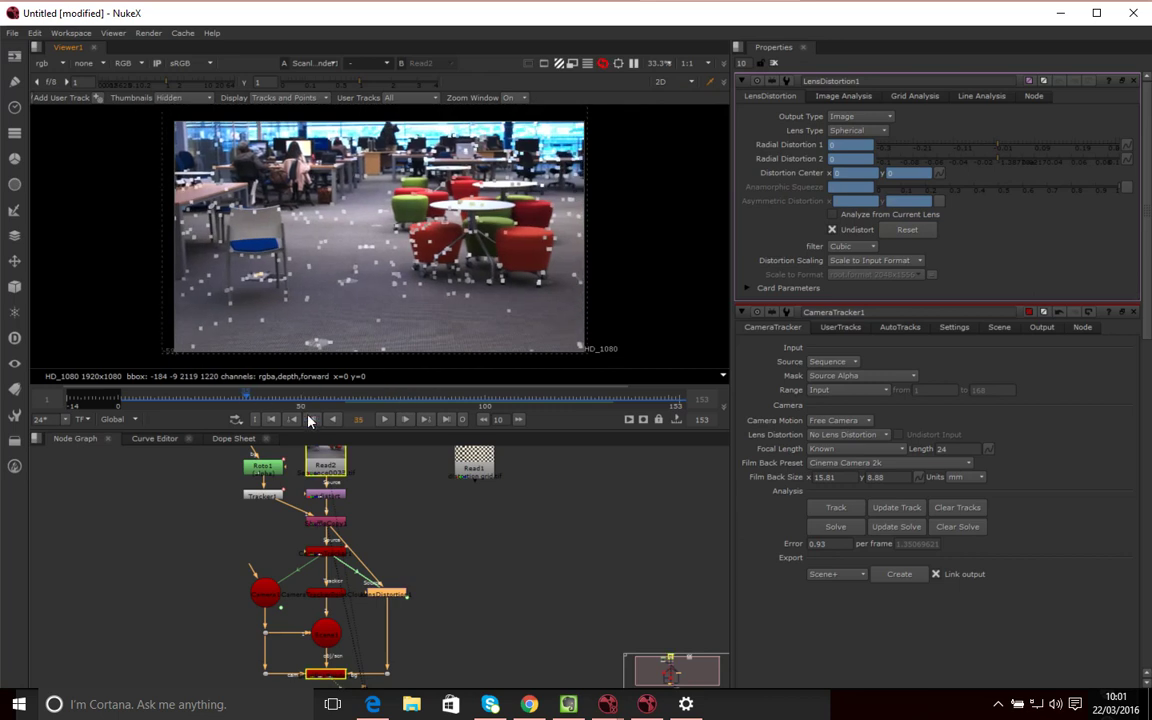
{"action": "left_click", "coordinate": [384, 419]}
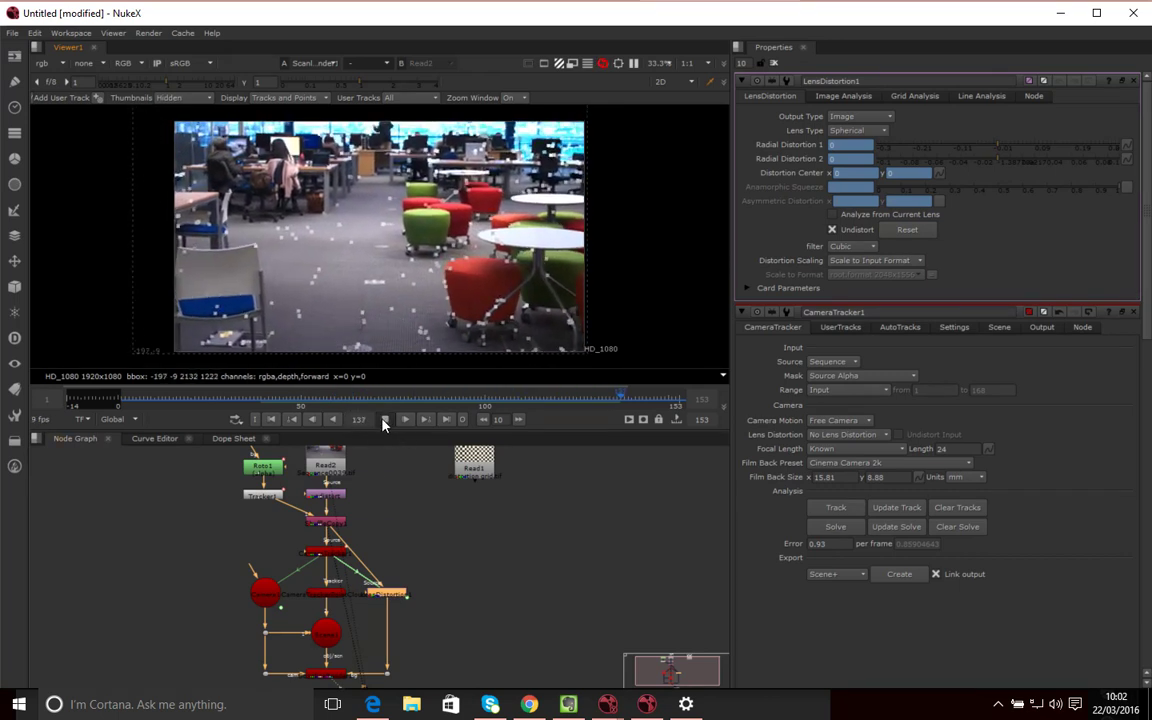
{"action": "left_click", "coordinate": [384, 419]}
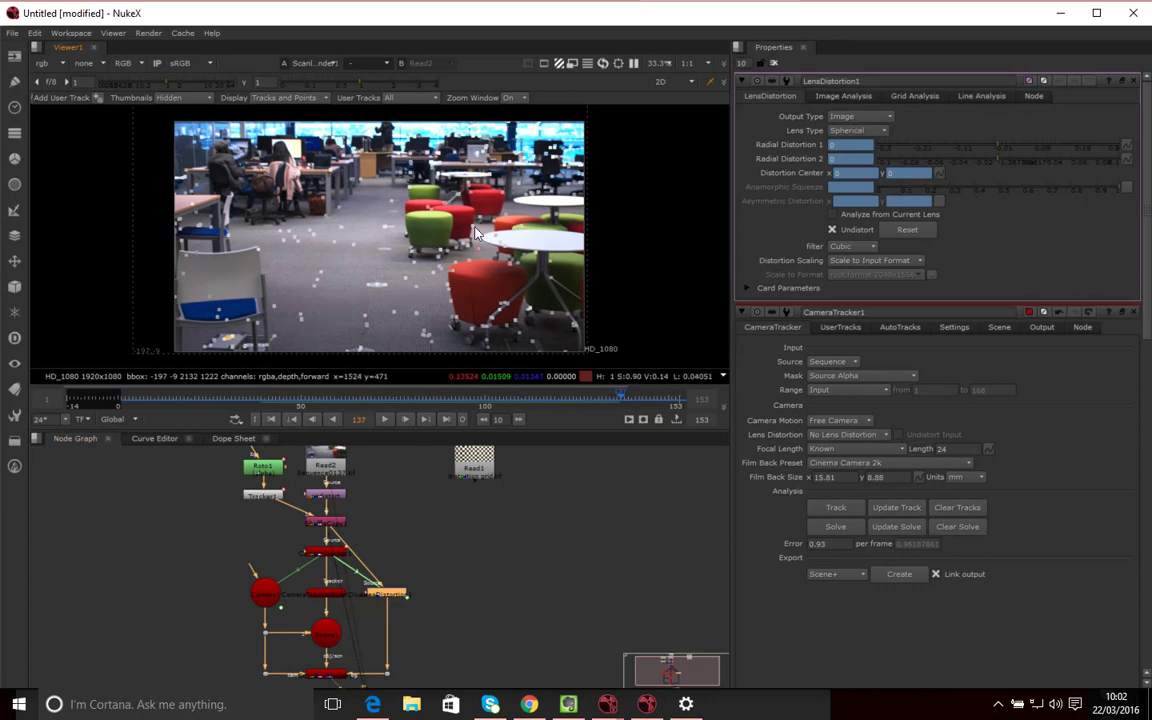
Return to the 3D view, scrub to frame 0, and inspect the camera and point cloud from different angles
{"action": "left_click", "coordinate": [662, 81]}
{"action": "left_click", "coordinate": [674, 106]}
{"action": "left_click_drag", "start_coordinate": [522, 335], "coordinate": [453, 325]}
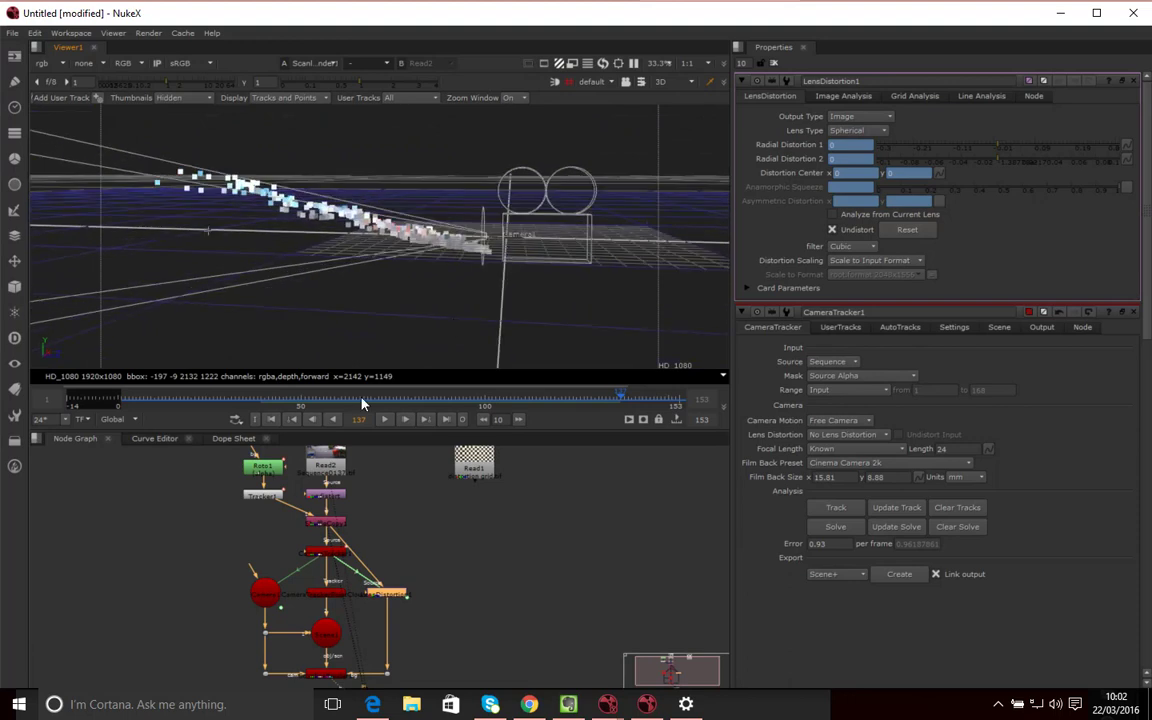
{"action": "left_click_drag", "start_coordinate": [288, 404], "coordinate": [118, 404]}
{"action": "left_click_drag", "start_coordinate": [580, 252], "coordinate": [222, 114]}
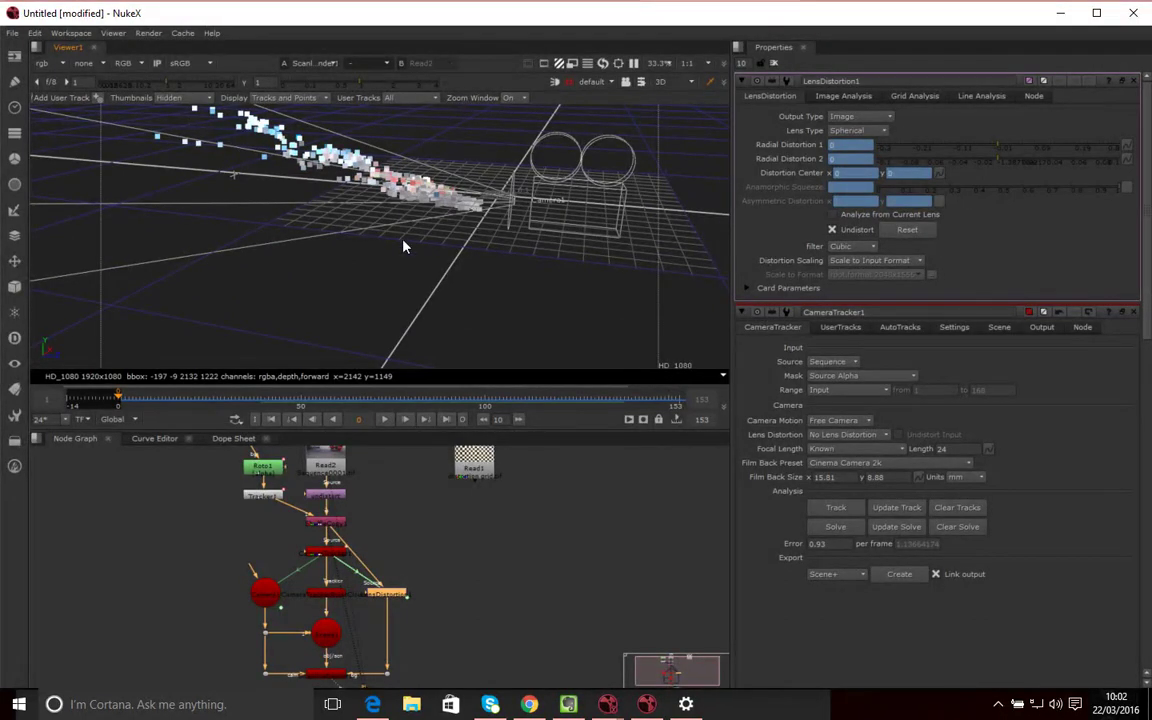
{"action": "left_click_drag", "start_coordinate": [418, 272], "coordinate": [446, 237]}
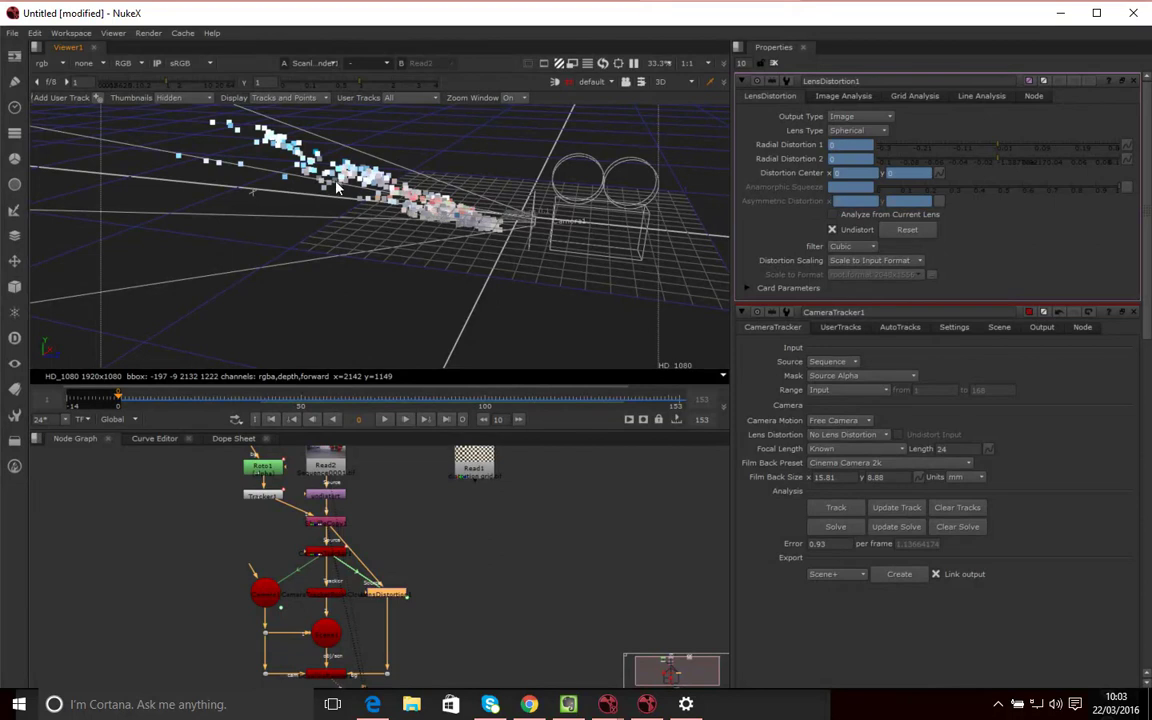
{"action": "left_click_drag", "start_coordinate": [430, 210], "coordinate": [483, 249]}
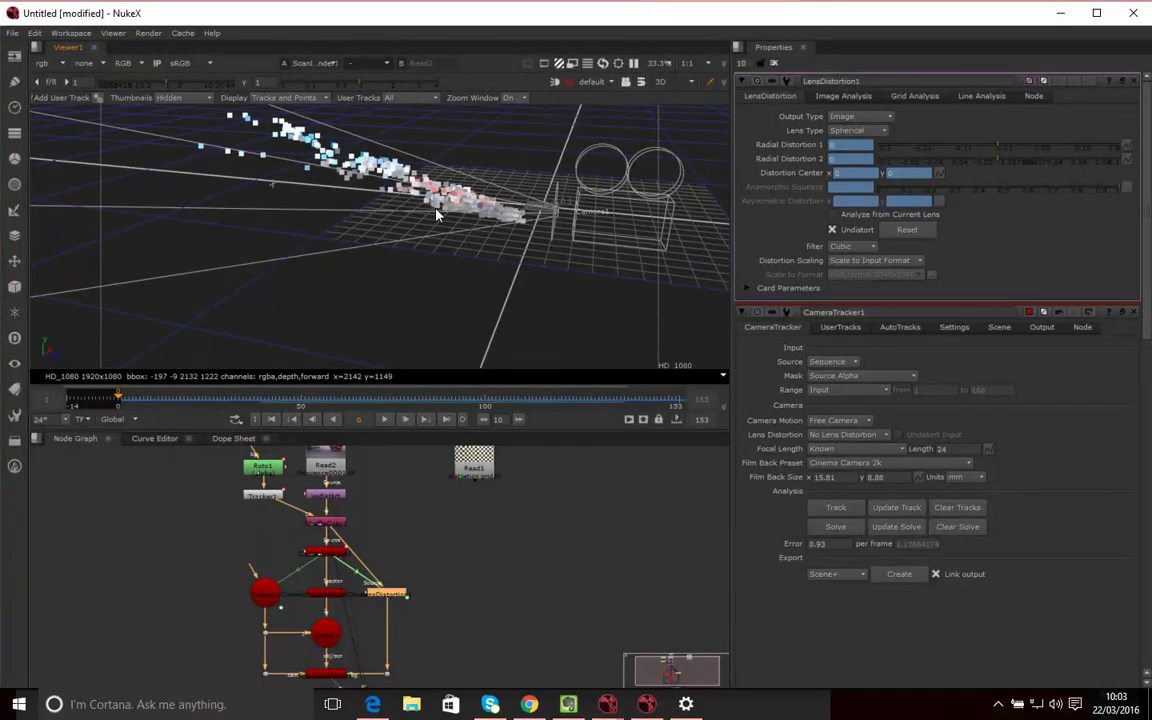
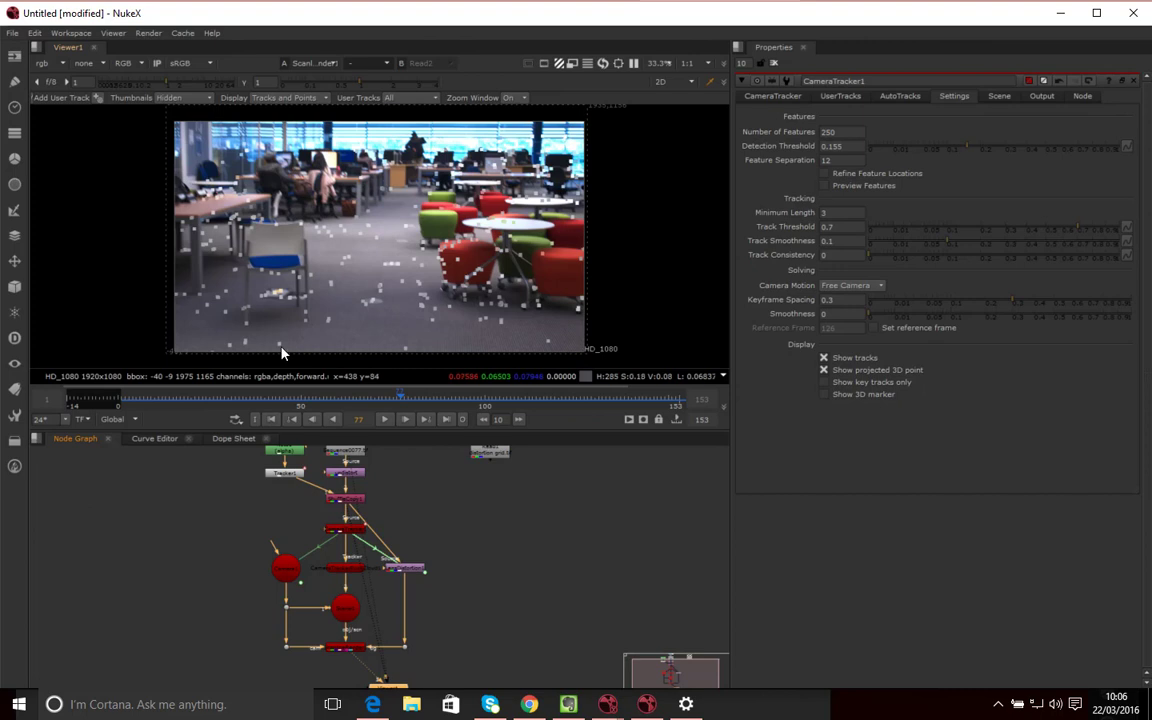
Display the CameraTracker node's output with its tracks in the viewer and go to frame 30
{"action": "left_click", "coordinate": [470, 542]}
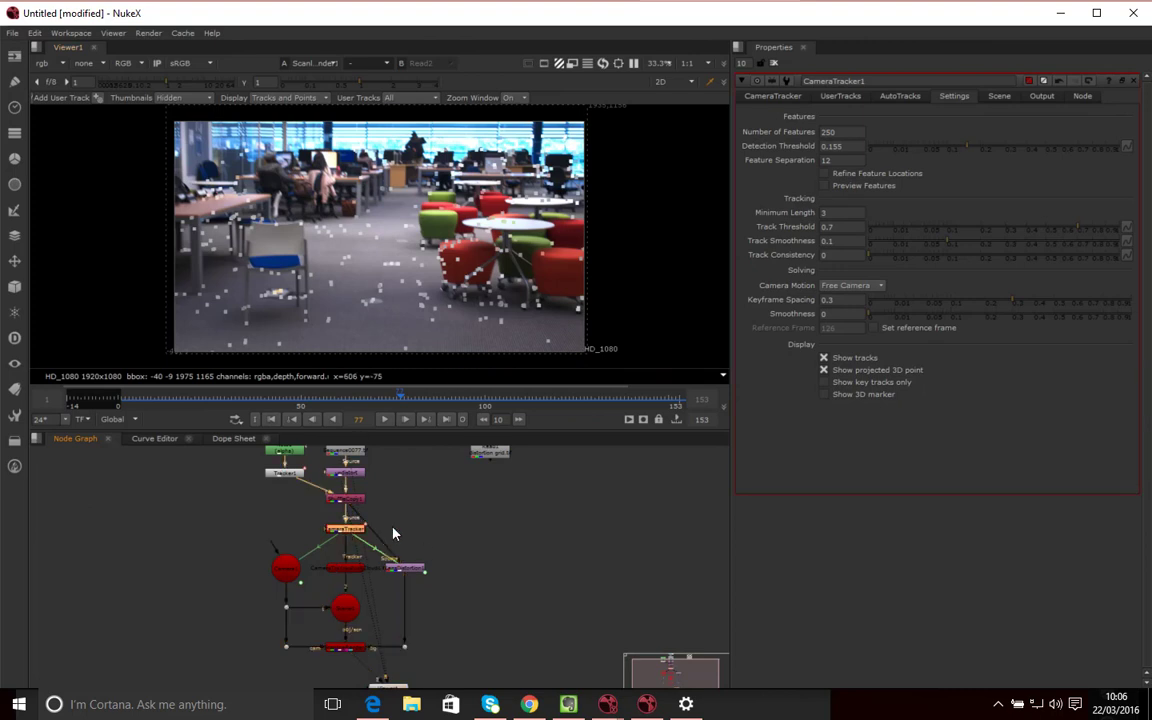
{"action": "left_click", "coordinate": [344, 529]}
{"action": "key", "text": "1"}
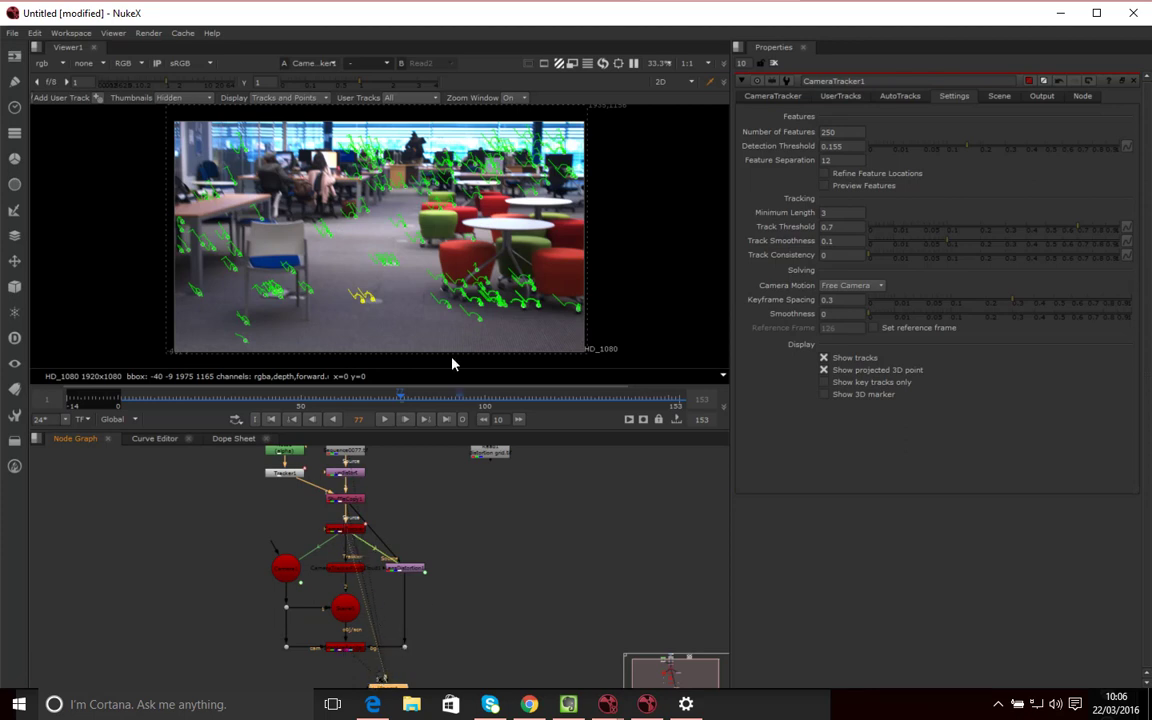
{"action": "left_click_drag", "start_coordinate": [401, 400], "coordinate": [363, 409]}
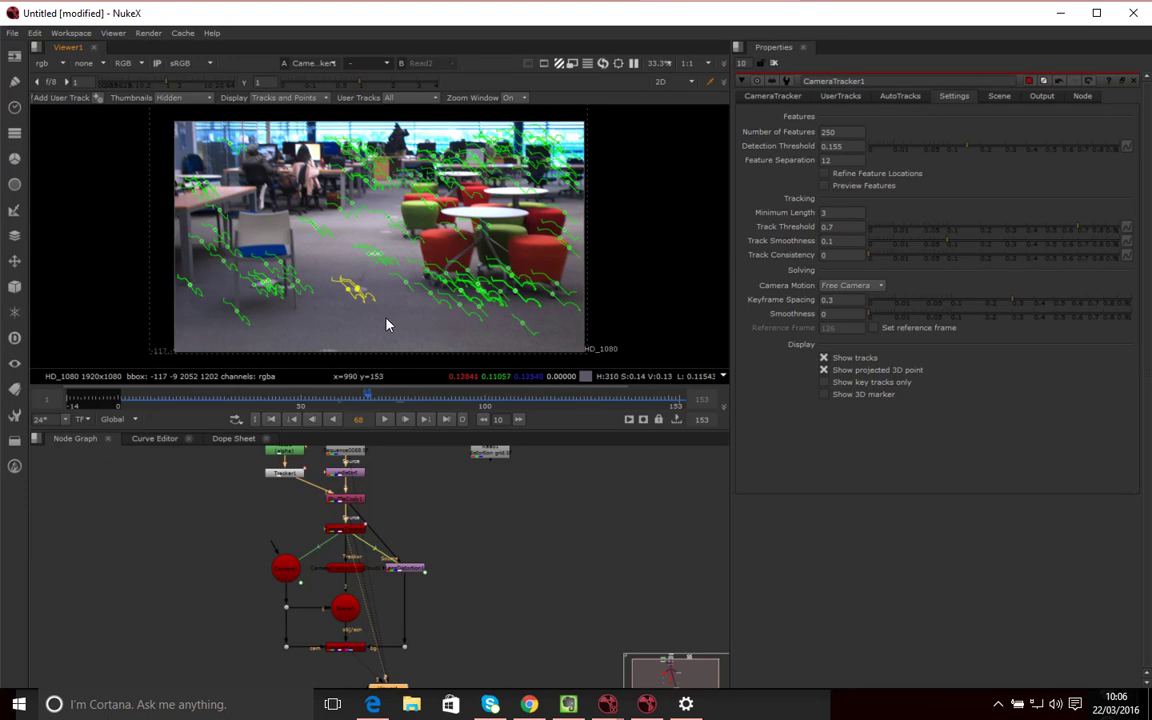
{"action": "left_click_drag", "start_coordinate": [370, 404], "coordinate": [227, 412]}
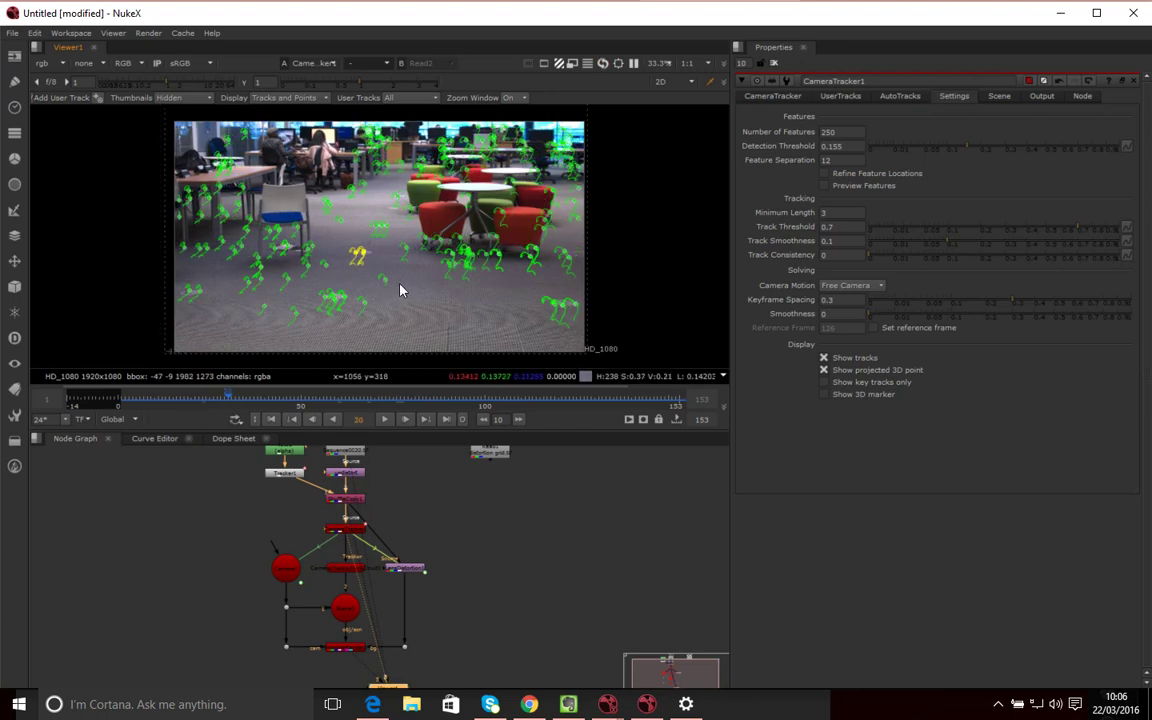
Select the tracks on the office floor at frame 30, including those along the right edge of the footage
{"action": "left_click_drag", "start_coordinate": [377, 337], "coordinate": [167, 278]}
{"action": "left_click_drag", "start_coordinate": [542, 288], "coordinate": [618, 342]}
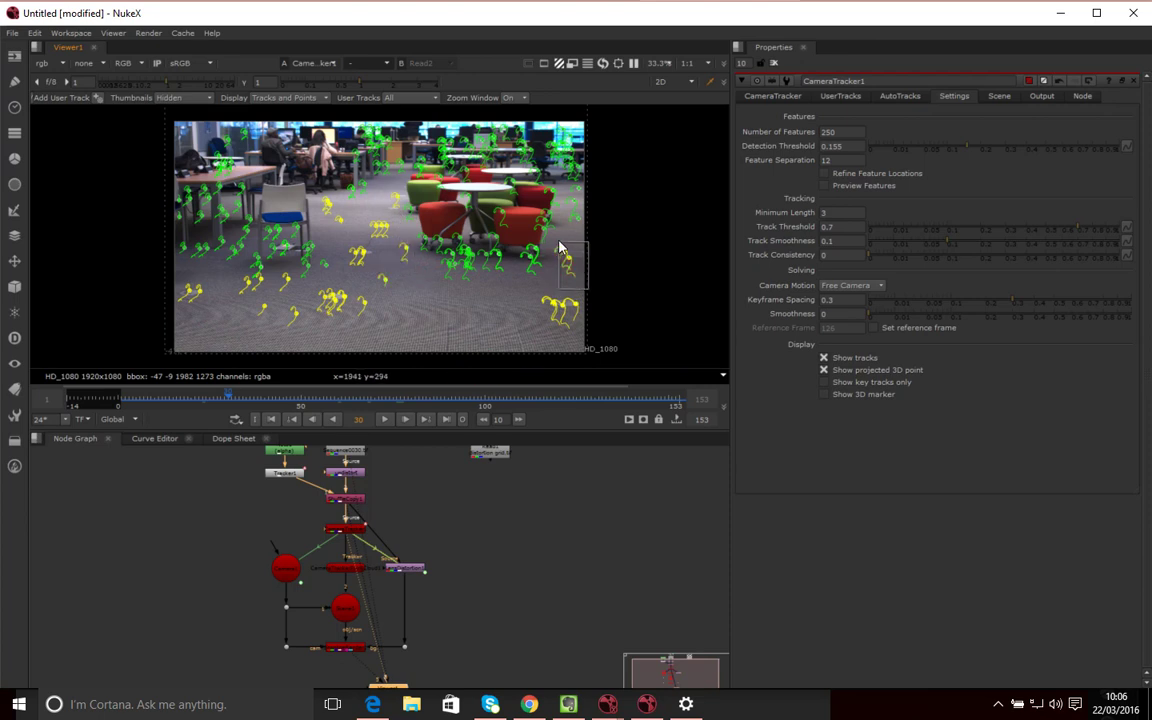
{"action": "left_click_drag", "start_coordinate": [595, 237], "coordinate": [515, 163]}
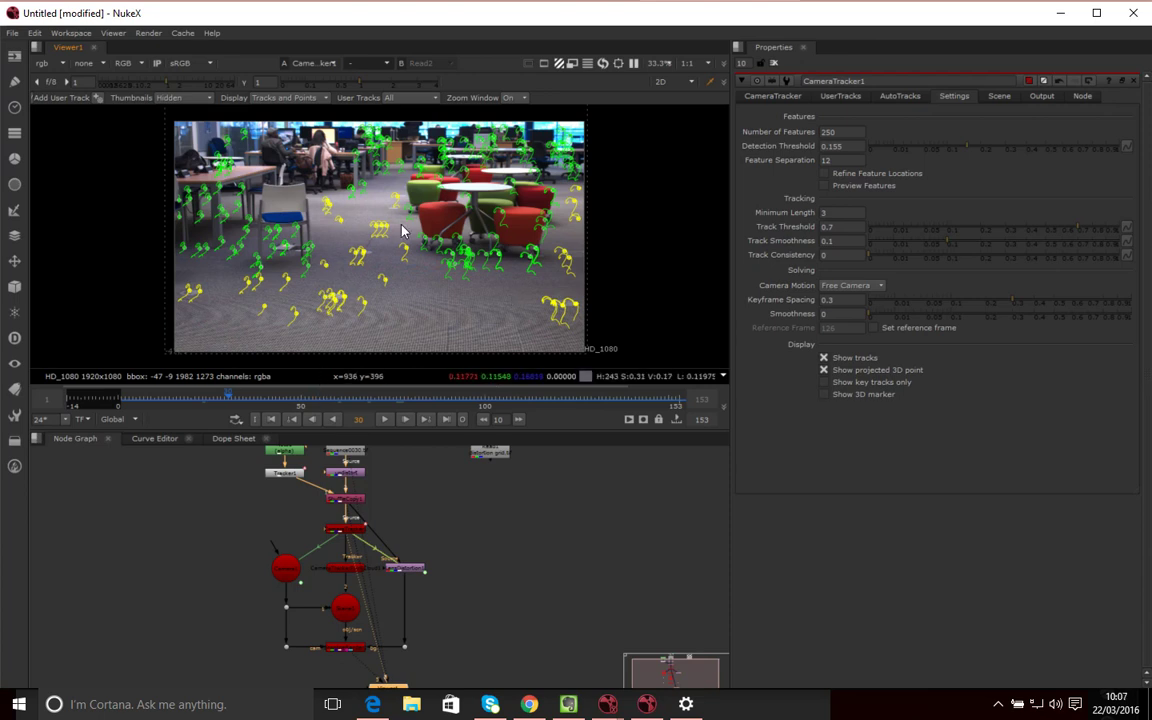
Add more floor tracks to the selection at frames 80, 126 and 95
{"action": "left_click_drag", "start_coordinate": [230, 401], "coordinate": [411, 419]}
{"action": "left_click", "coordinate": [318, 319]}
{"action": "left_click", "coordinate": [243, 338], "text": "shift"}
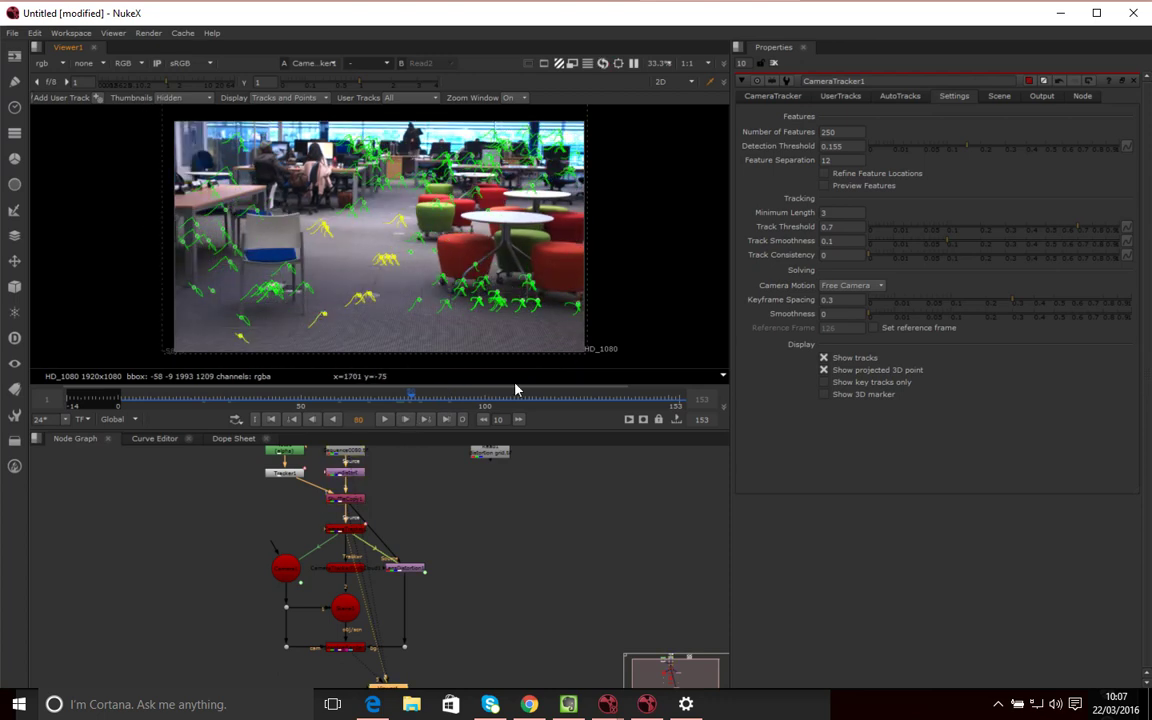
{"action": "left_click_drag", "start_coordinate": [415, 401], "coordinate": [580, 399]}
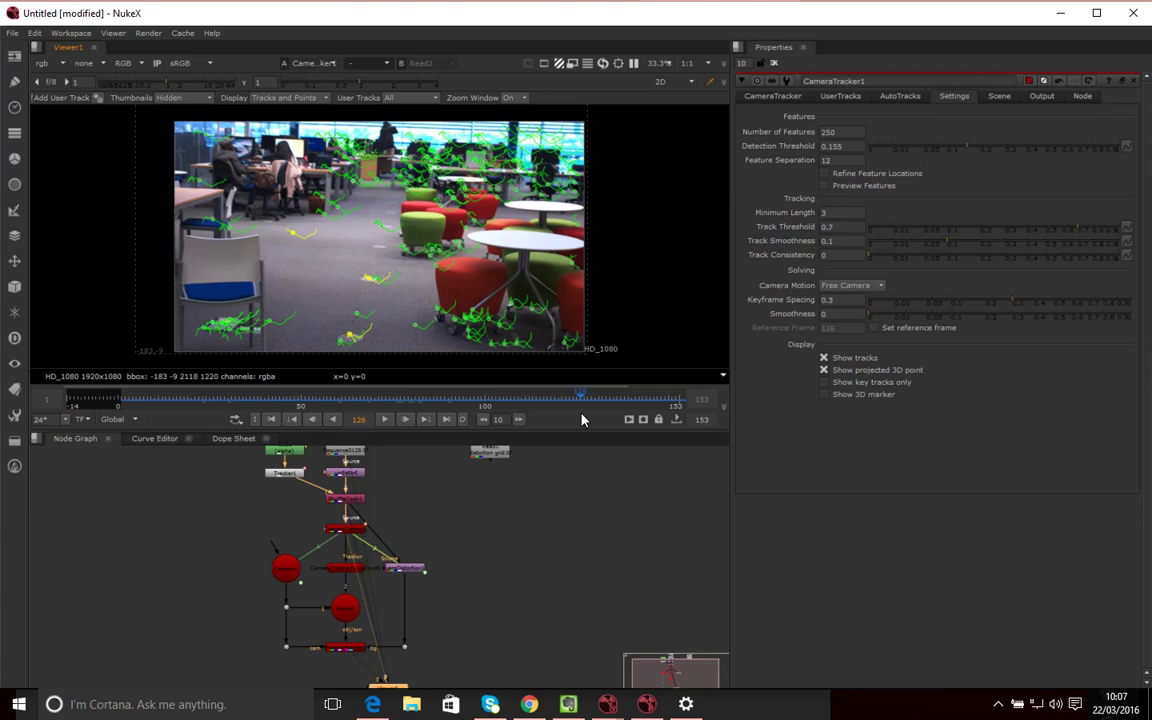
{"action": "left_click", "coordinate": [365, 312], "text": "shift"}
{"action": "left_click", "coordinate": [383, 226], "text": "shift"}
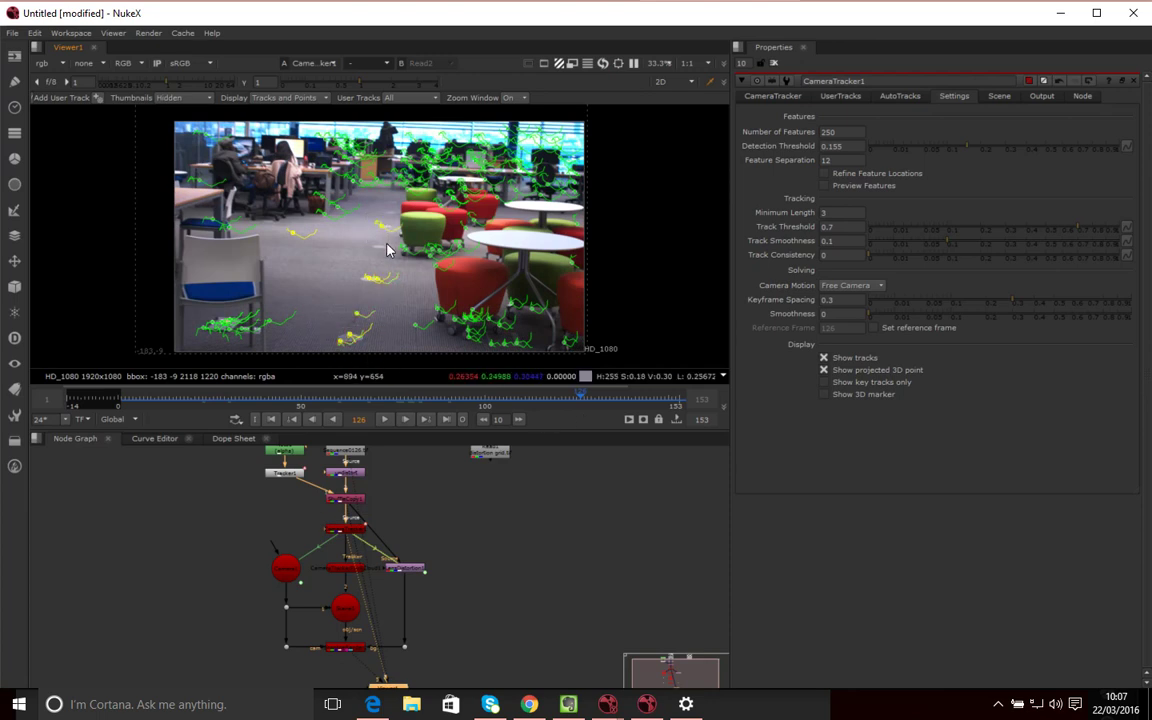
{"action": "left_click_drag", "start_coordinate": [580, 401], "coordinate": [466, 401]}
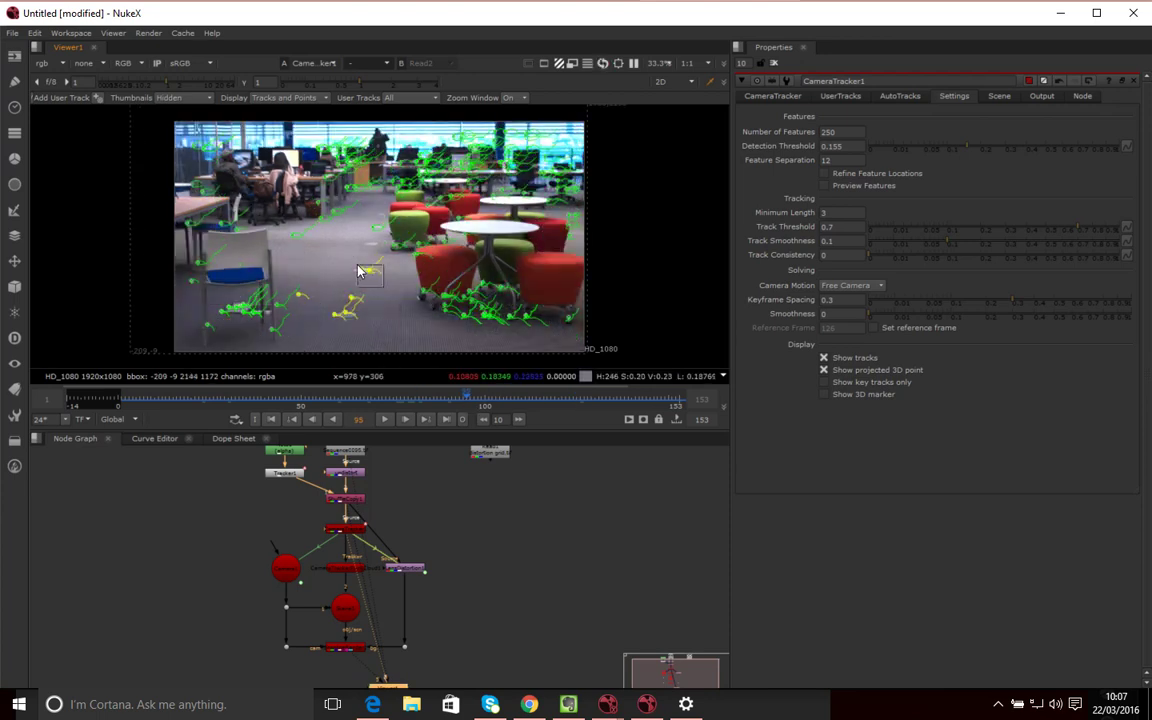
{"action": "left_click", "coordinate": [311, 243]}
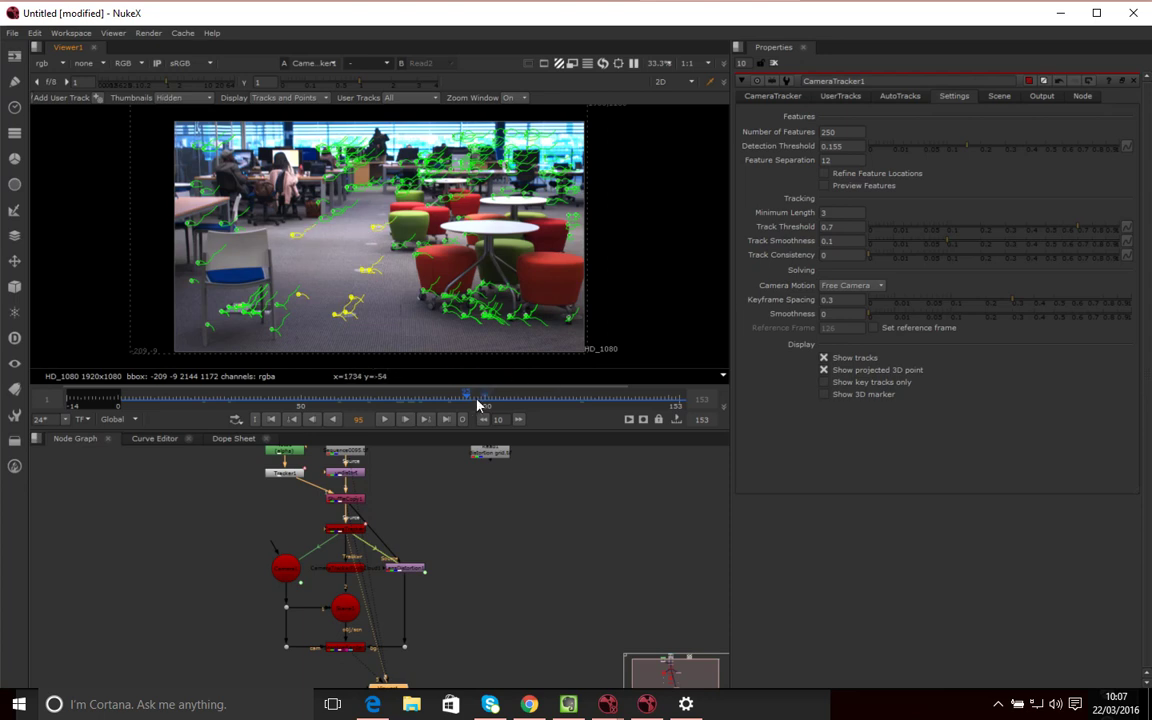
Go to frame 4 and add the floor tracks at the right edge and around the left foreground to the selection
{"action": "left_click_drag", "start_coordinate": [465, 398], "coordinate": [135, 413]}
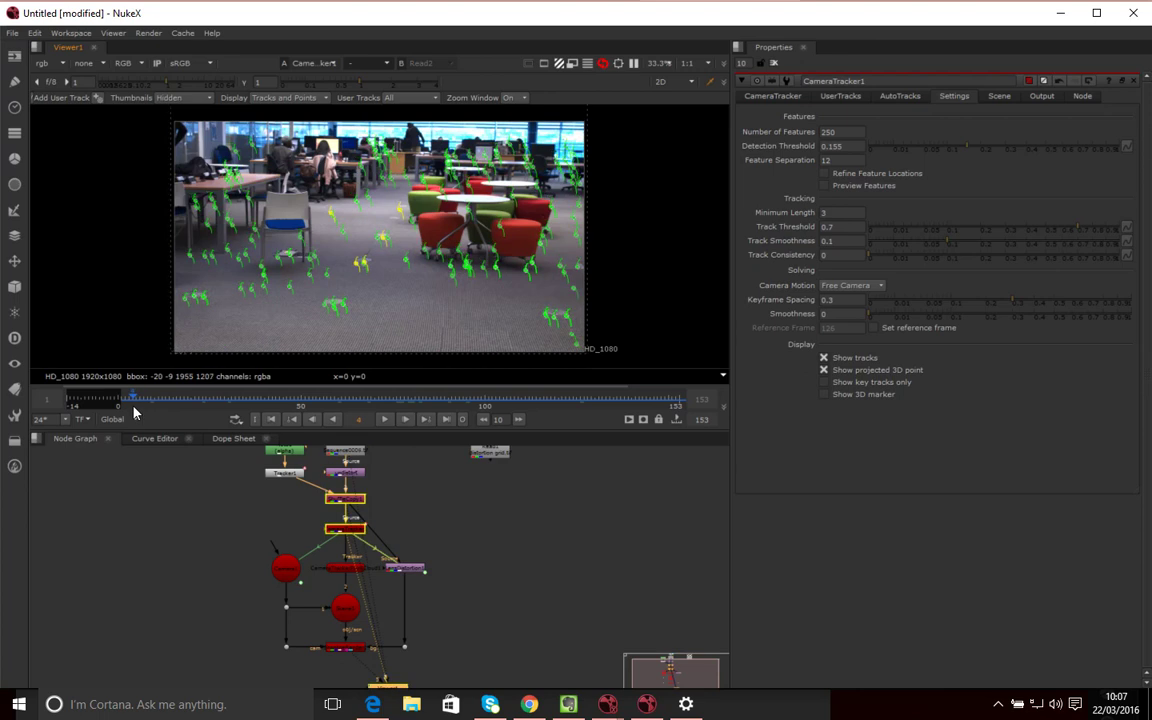
{"action": "left_click_drag", "start_coordinate": [509, 303], "coordinate": [574, 208]}
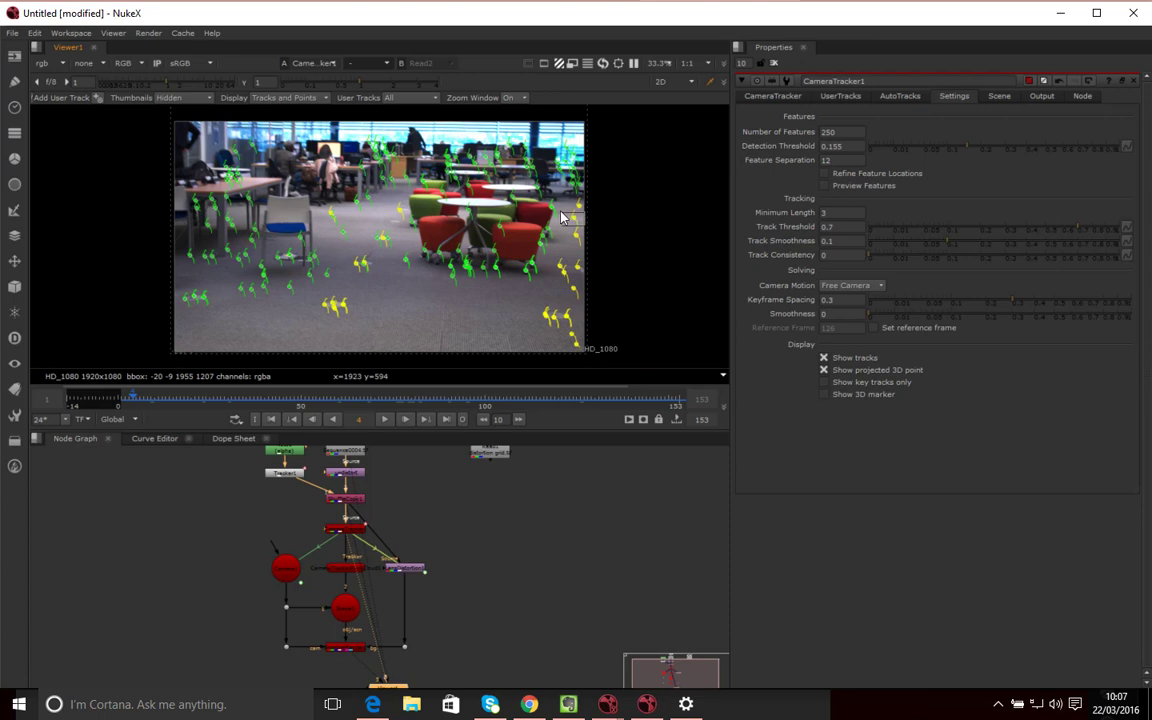
{"action": "left_click_drag", "start_coordinate": [155, 293], "coordinate": [155, 293]}
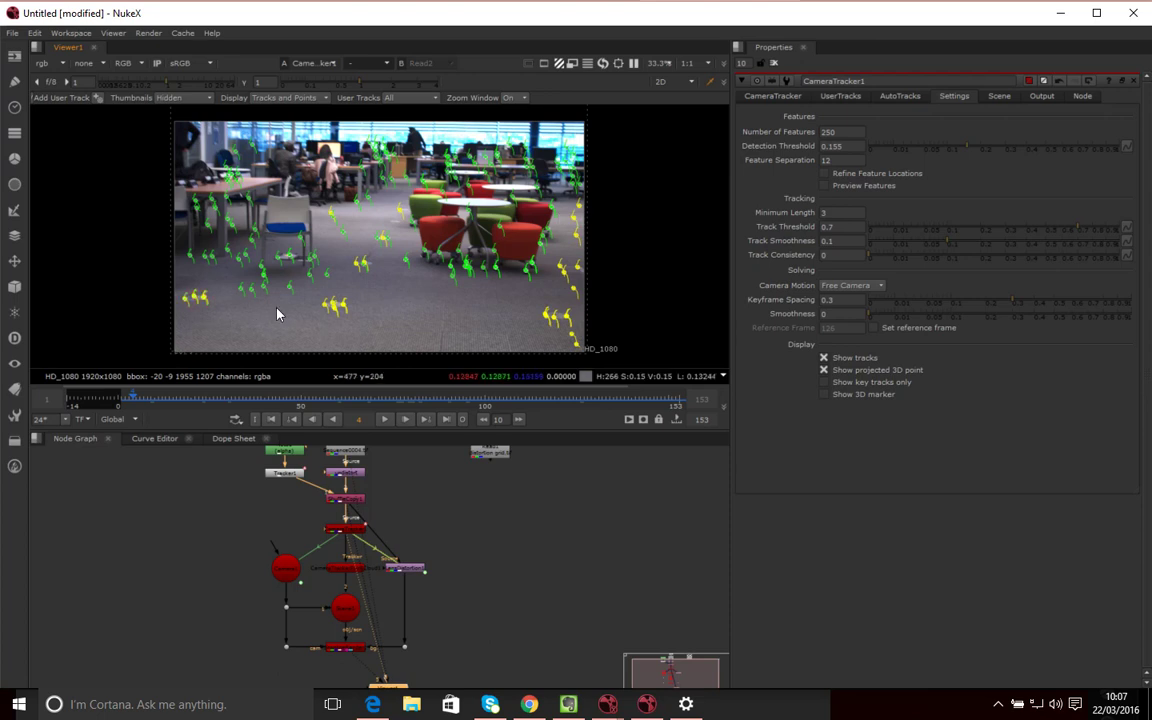
{"action": "left_click_drag", "start_coordinate": [235, 280], "coordinate": [285, 300]}
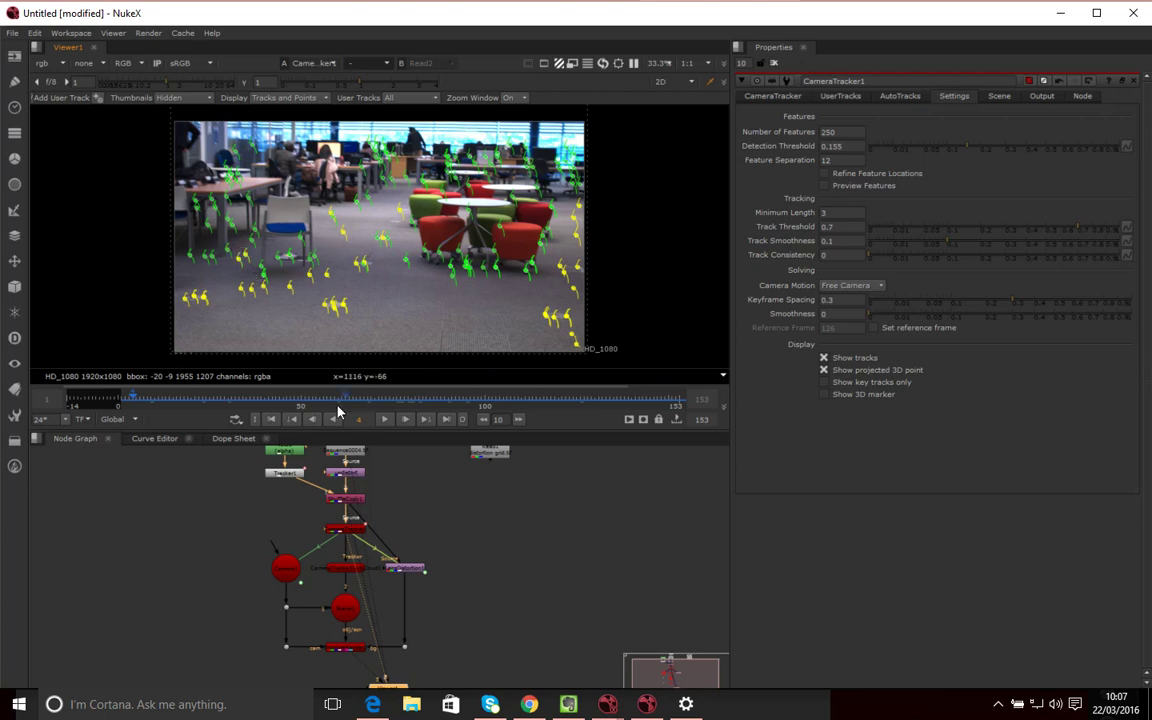
Scrub to frame 63 and set the ground plane to the selected floor tracks
{"action": "left_click_drag", "start_coordinate": [135, 400], "coordinate": [203, 407]}
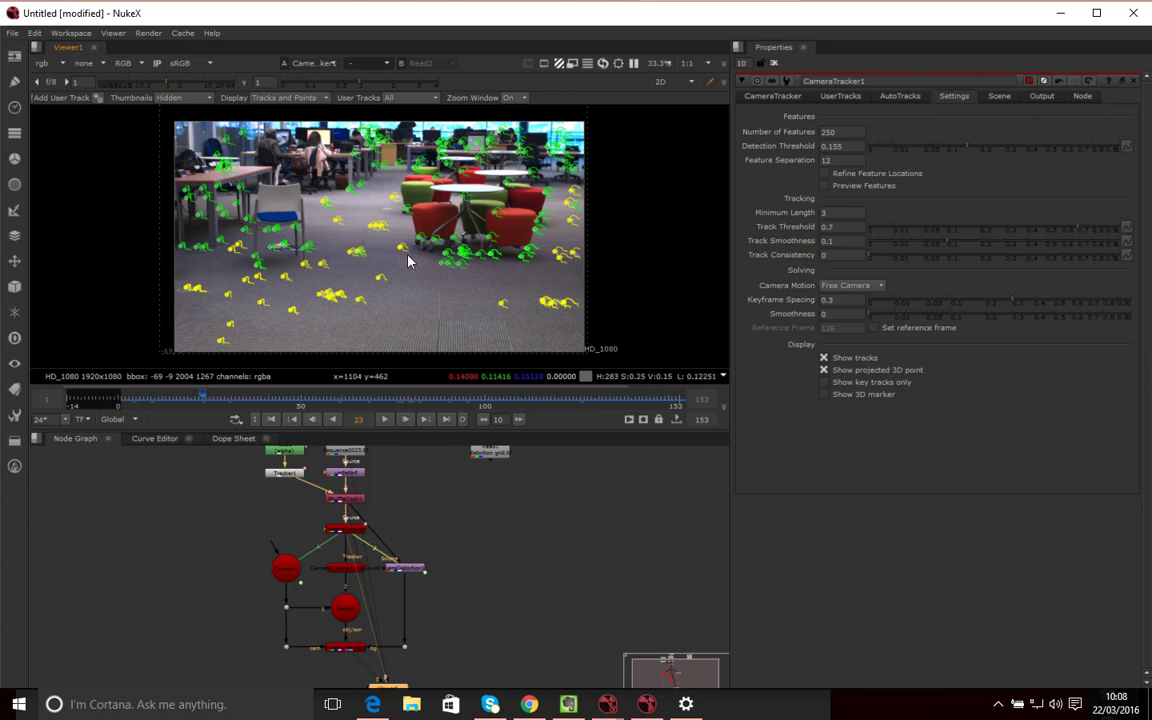
{"action": "left_click_drag", "start_coordinate": [245, 404], "coordinate": [352, 404]}
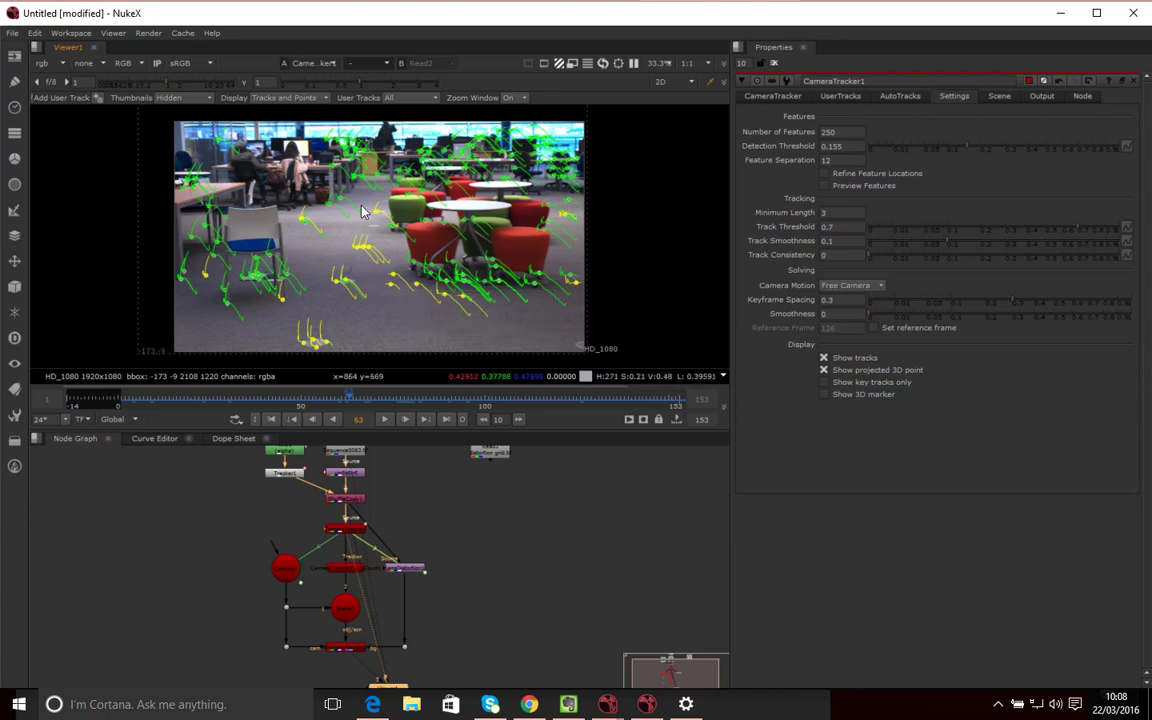
{"action": "right_click", "coordinate": [364, 253]}
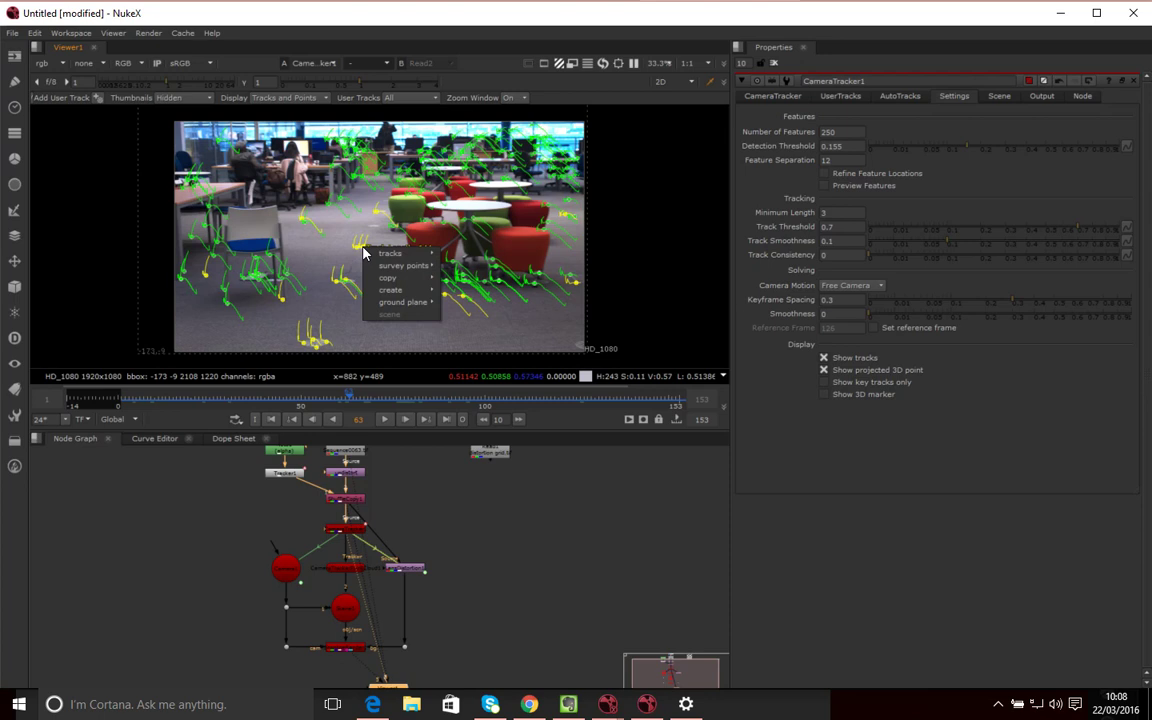
{"action": "mouse_move", "coordinate": [395, 257]}
{"action": "mouse_move", "coordinate": [395, 304]}
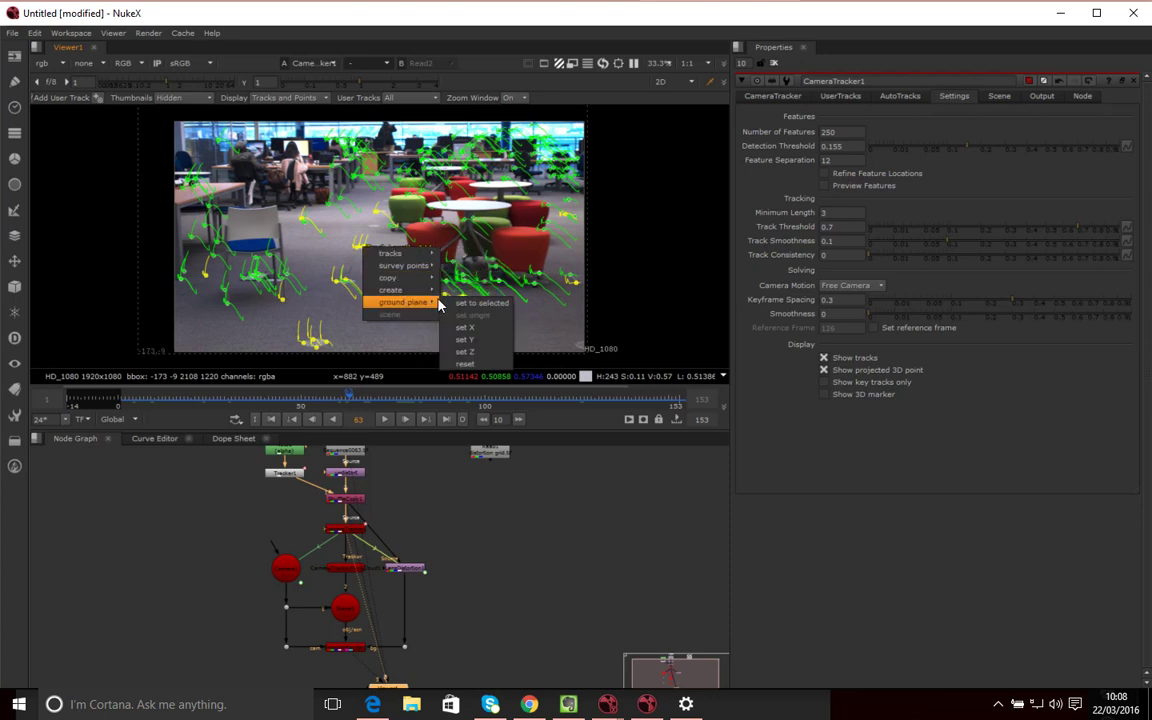
{"action": "left_click", "coordinate": [466, 303]}
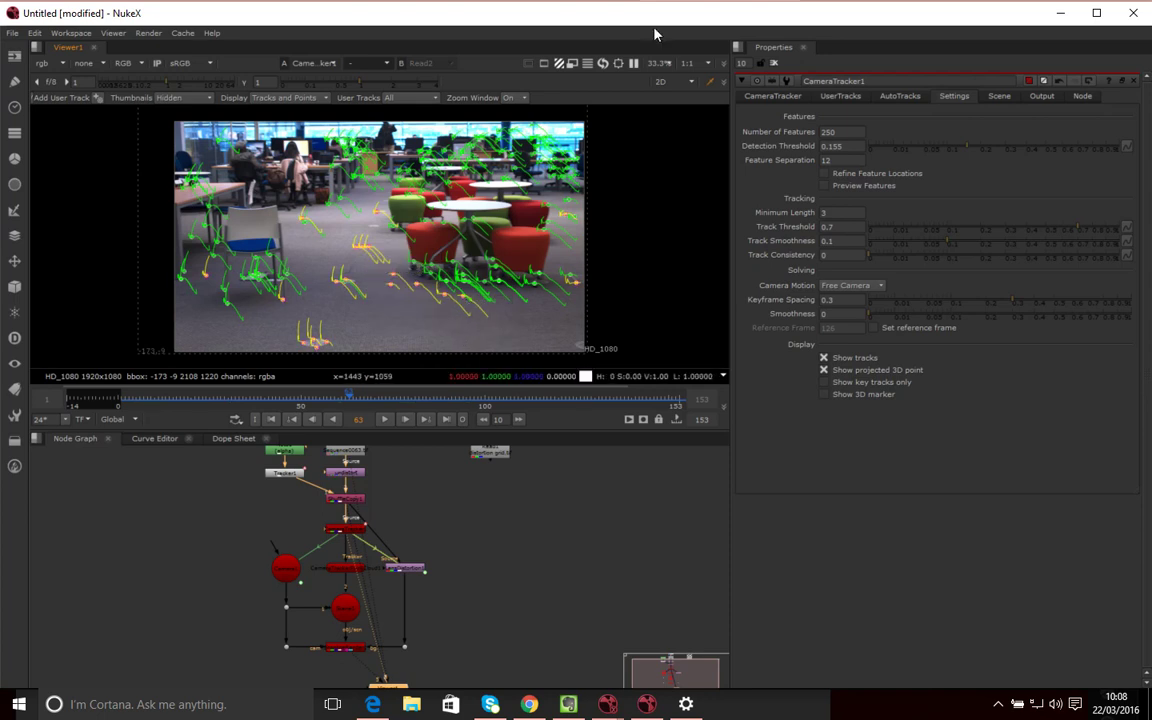
Switch the viewer to 3D and orbit the point cloud to check its alignment with the grid
{"action": "left_click", "coordinate": [683, 85]}
{"action": "left_click", "coordinate": [630, 99]}
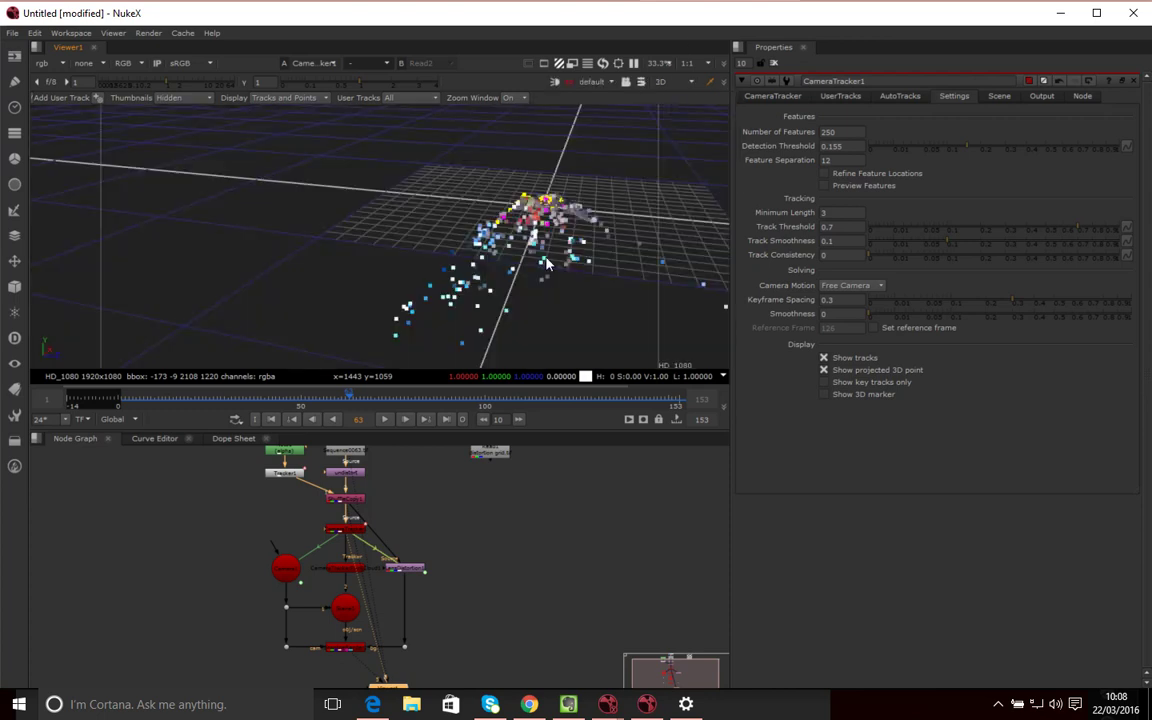
{"action": "left_click_drag", "start_coordinate": [567, 172], "coordinate": [637, 217]}
{"action": "left_click_drag", "start_coordinate": [462, 226], "coordinate": [448, 523]}
Display the ScanlineRender node in the viewer and inspect the camera and point cloud against the ground grid in 3D
{"action": "left_click", "coordinate": [458, 640]}
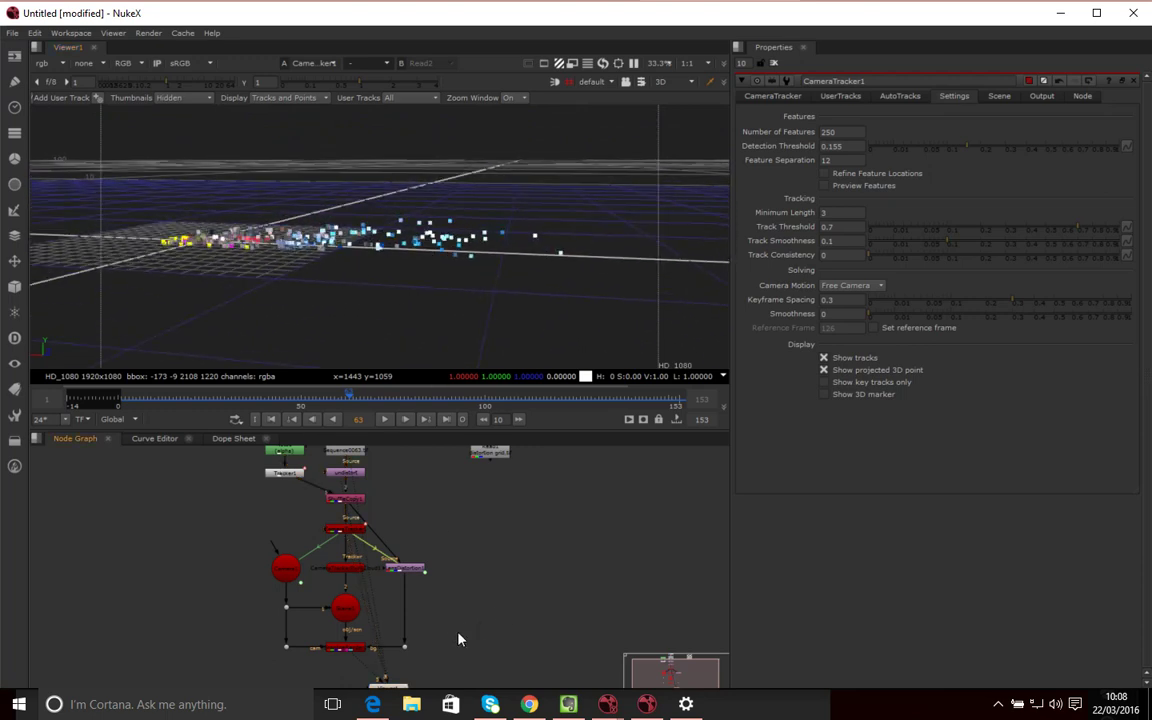
{"action": "left_click", "coordinate": [344, 648]}
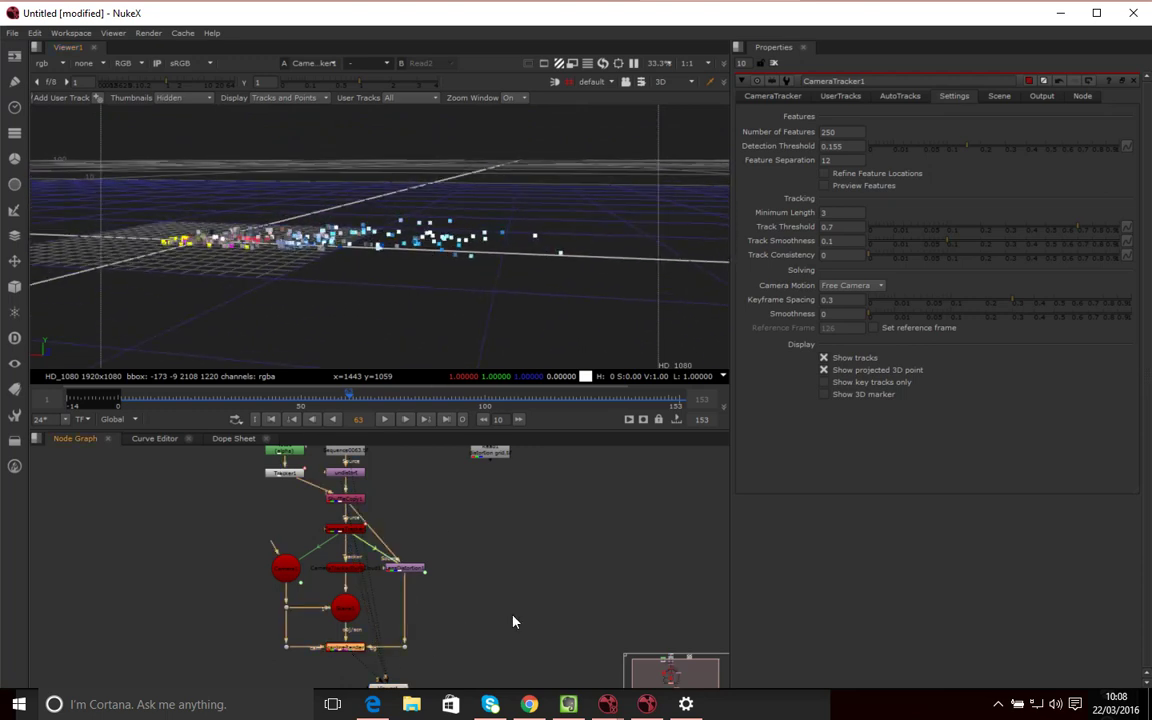
{"action": "key", "text": "1"}
{"action": "left_click_drag", "start_coordinate": [283, 306], "coordinate": [712, 254]}
{"action": "left_click_drag", "start_coordinate": [562, 300], "coordinate": [514, 296]}
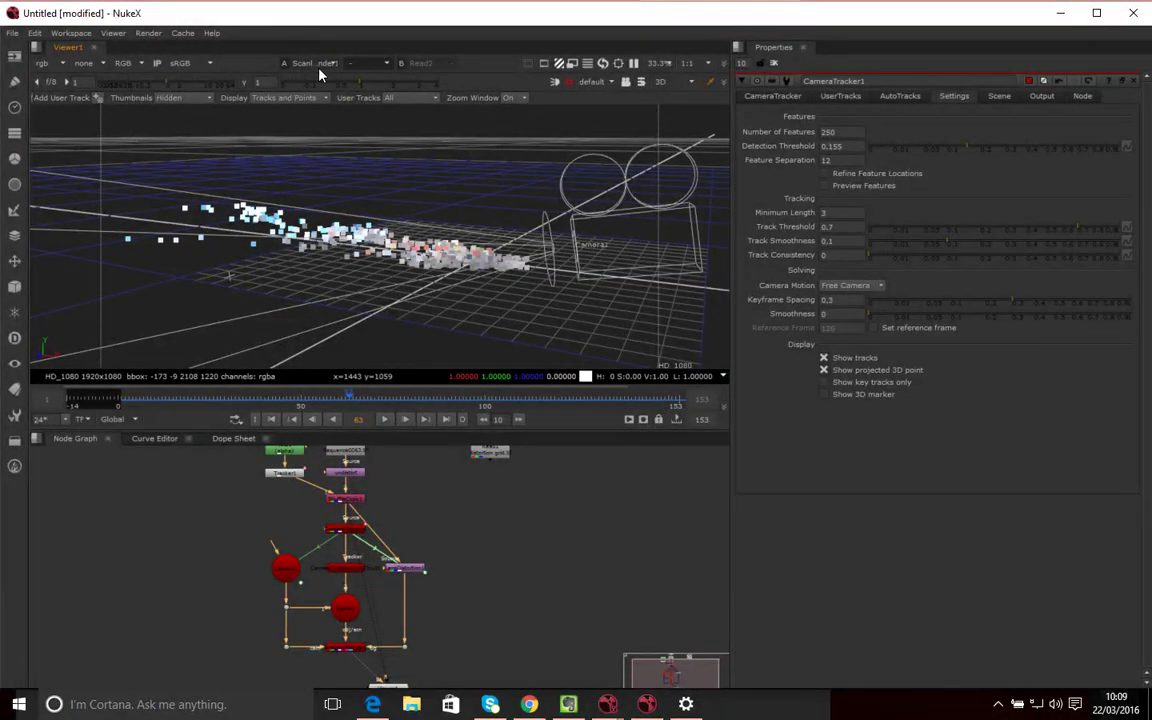
Compare the ScanlineRender with Read2 in the viewer using the under mode, and view the result in 2D
{"action": "left_click", "coordinate": [378, 66]}
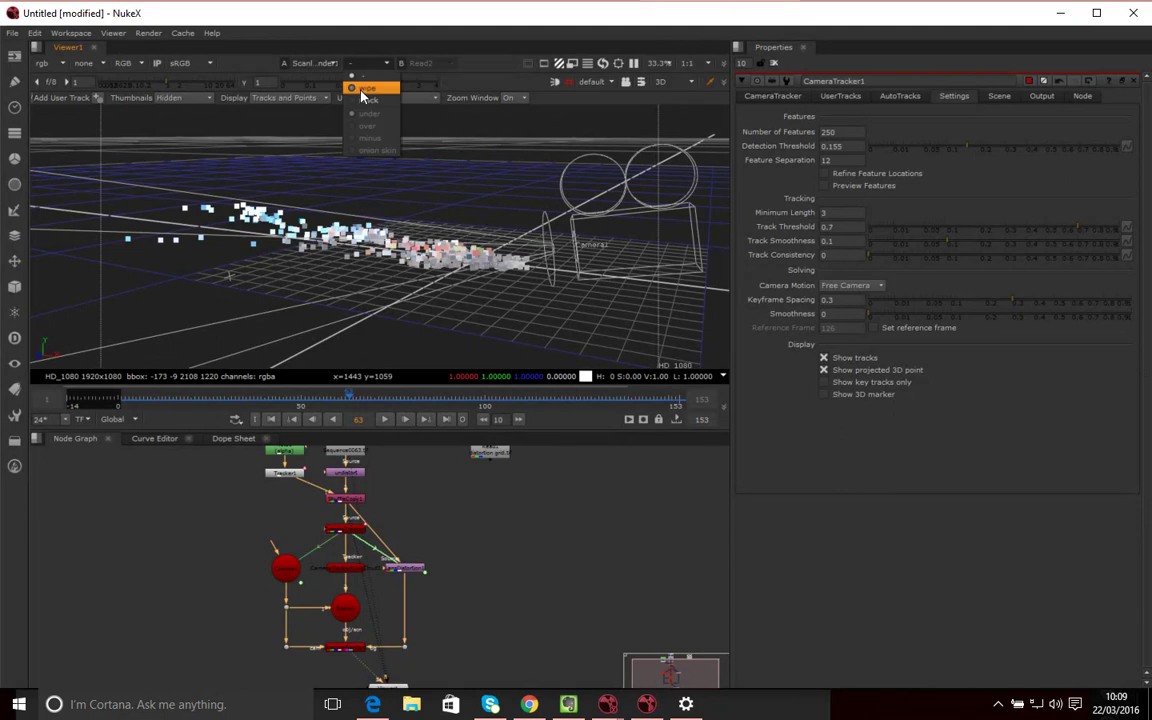
{"action": "left_click", "coordinate": [374, 85]}
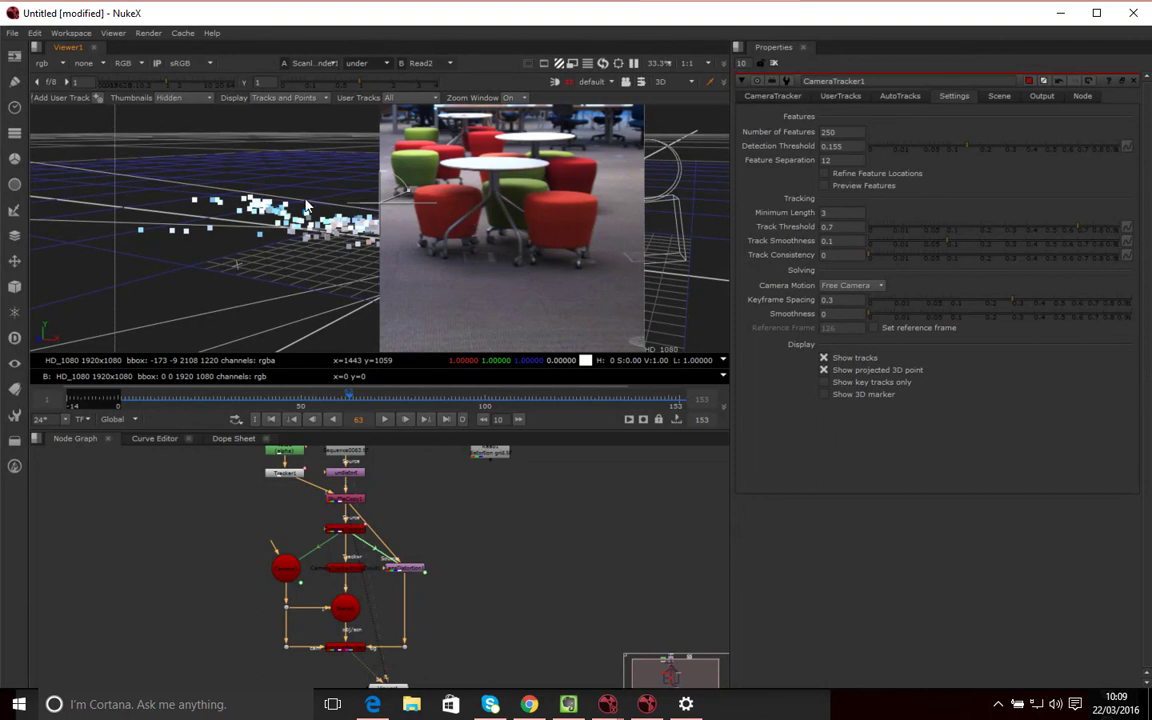
{"action": "left_click", "coordinate": [664, 82]}
{"action": "left_click", "coordinate": [656, 86]}
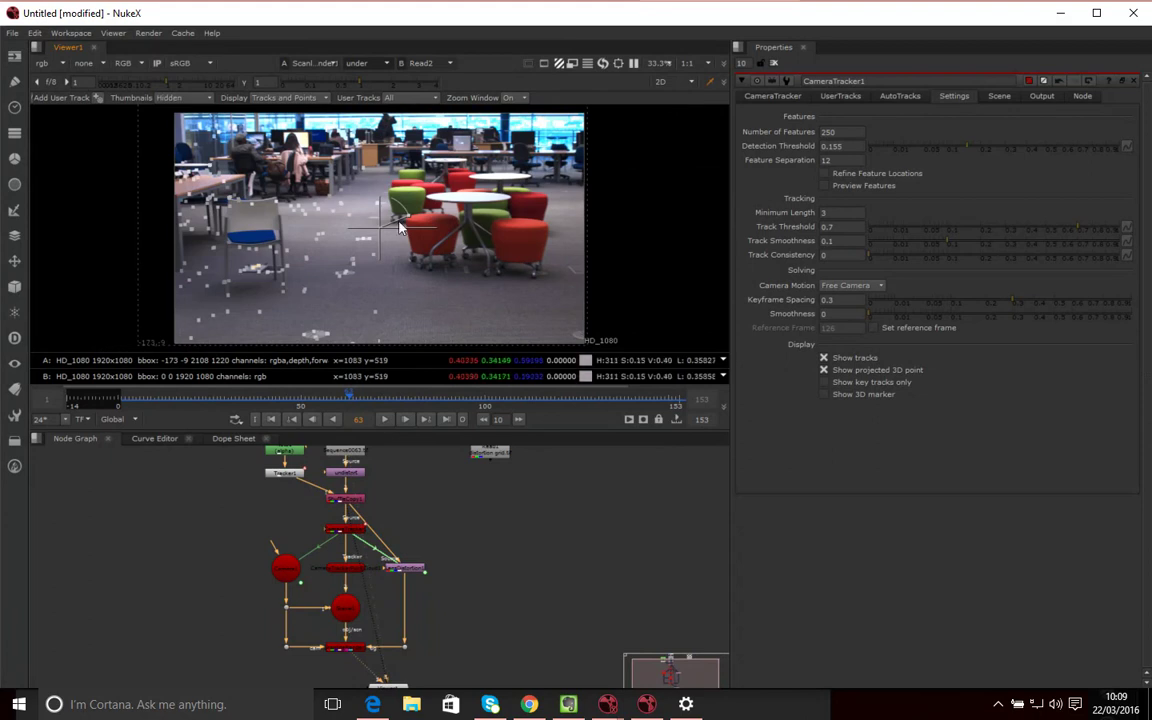
Return the viewer to 3D and look through the solved camera
{"action": "left_click", "coordinate": [688, 86]}
{"action": "left_click", "coordinate": [672, 108]}
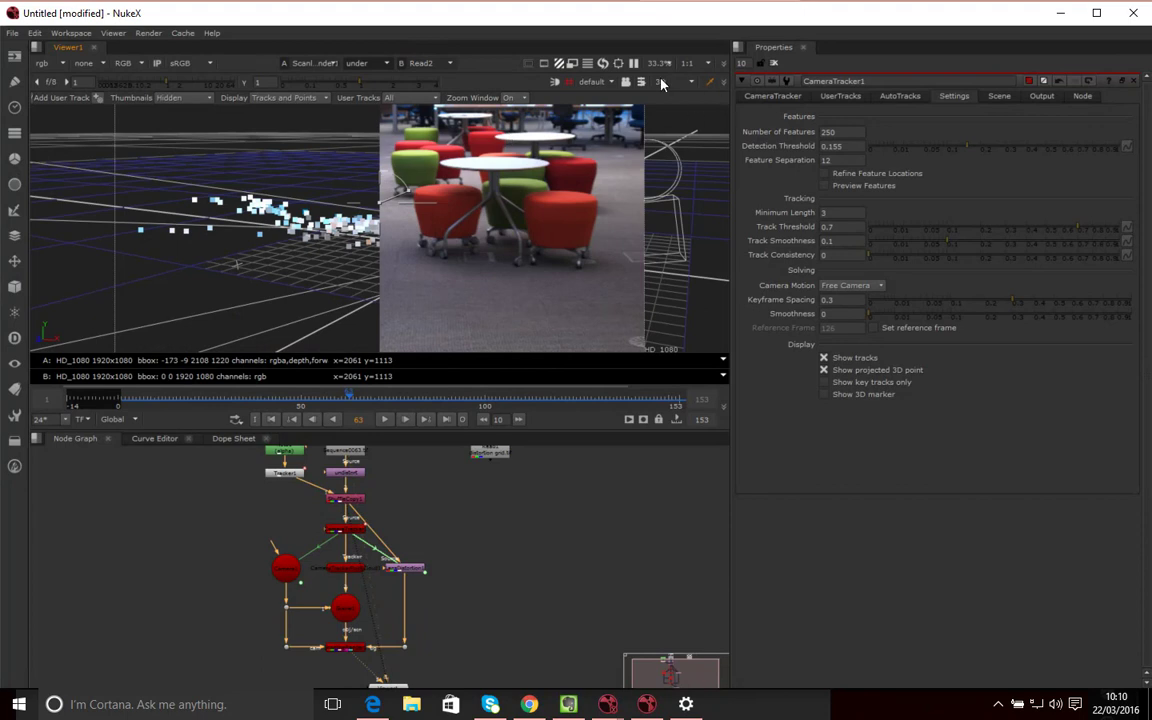
{"action": "left_click", "coordinate": [610, 85]}
{"action": "left_click", "coordinate": [594, 116]}
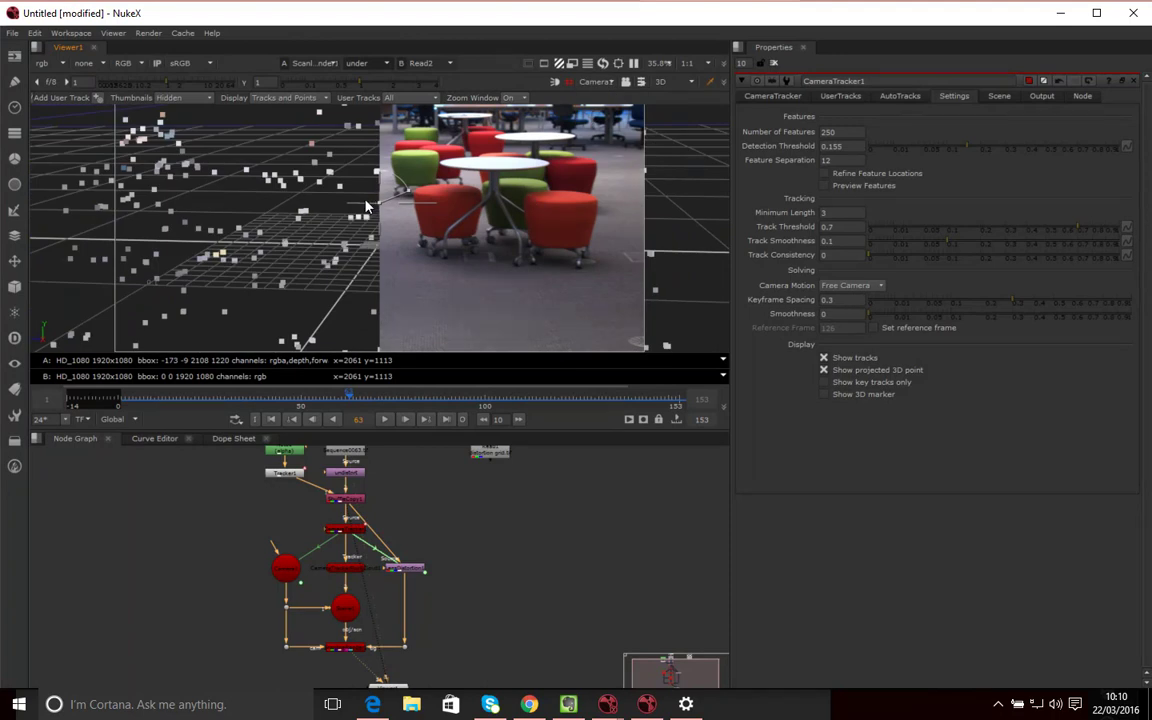
Set the viewer comparison to over, shift the wipe to show more footage, and scrub to frame 86 to check the grid against the floor
{"action": "left_click", "coordinate": [356, 63]}
{"action": "left_click", "coordinate": [367, 133]}
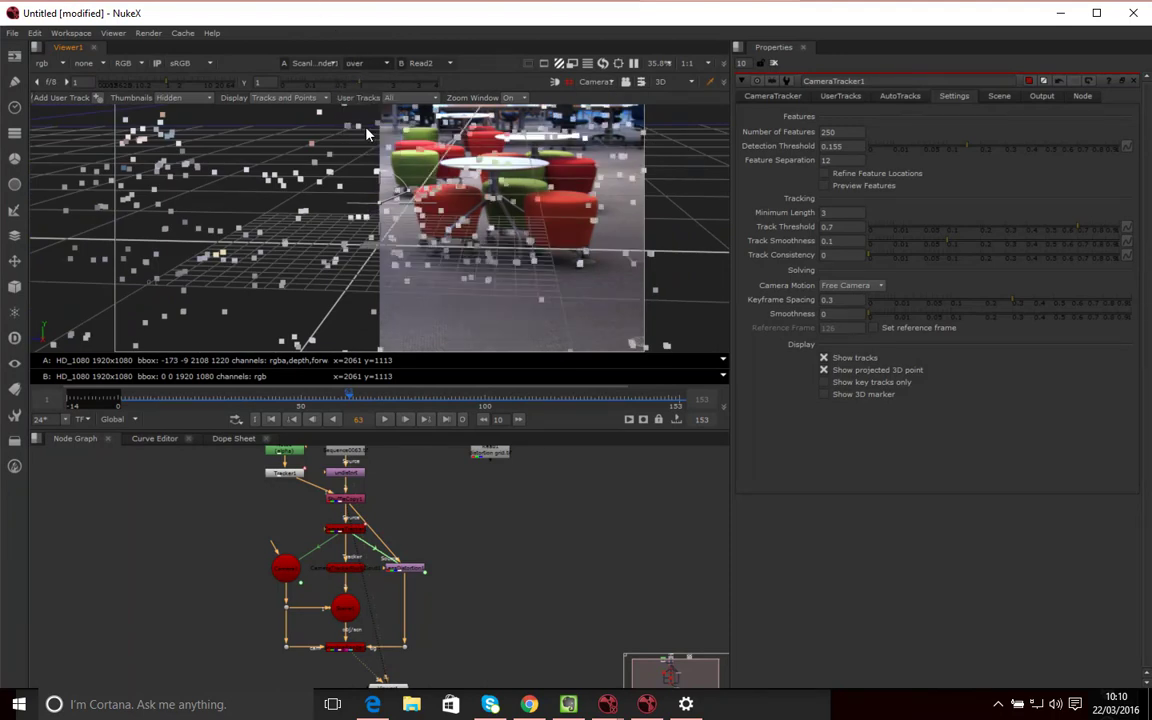
{"action": "left_click_drag", "start_coordinate": [379, 204], "coordinate": [415, 217]}
{"action": "left_click_drag", "start_coordinate": [420, 210], "coordinate": [343, 205]}
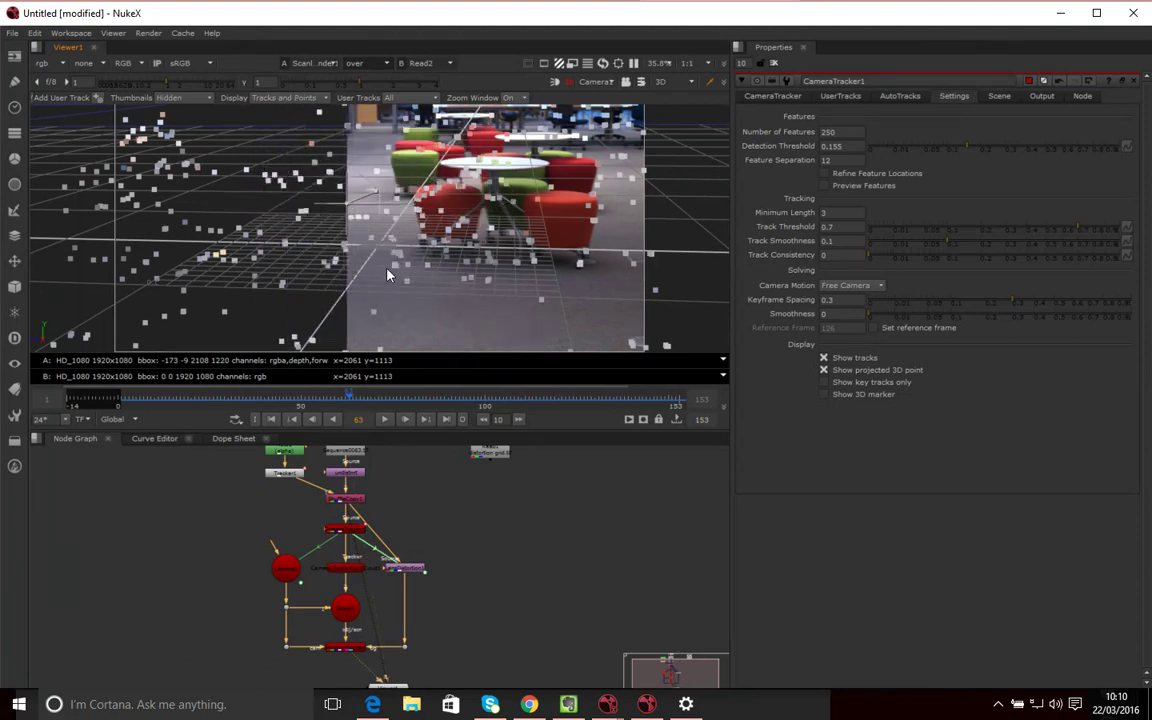
{"action": "left_click_drag", "start_coordinate": [350, 400], "coordinate": [437, 401]}
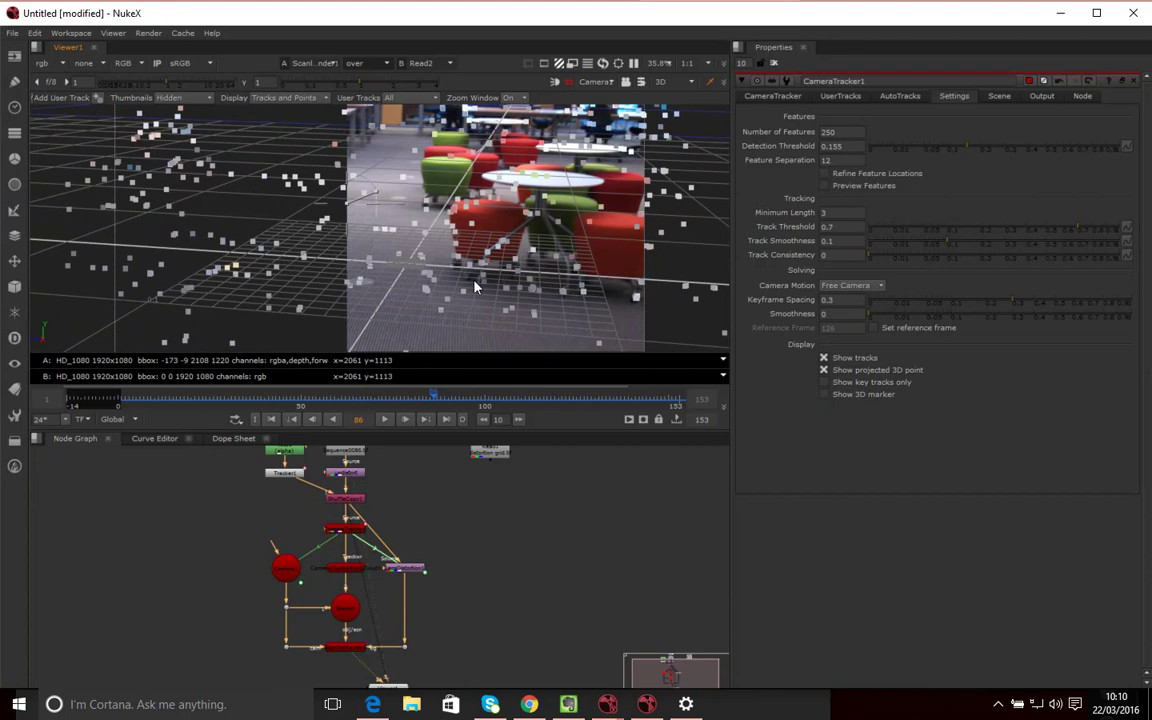
Play the footage from frame 33 with the over comparison kept, check the grid and points against the floor, and stop at frame 133
{"action": "left_click_drag", "start_coordinate": [430, 405], "coordinate": [238, 404]}
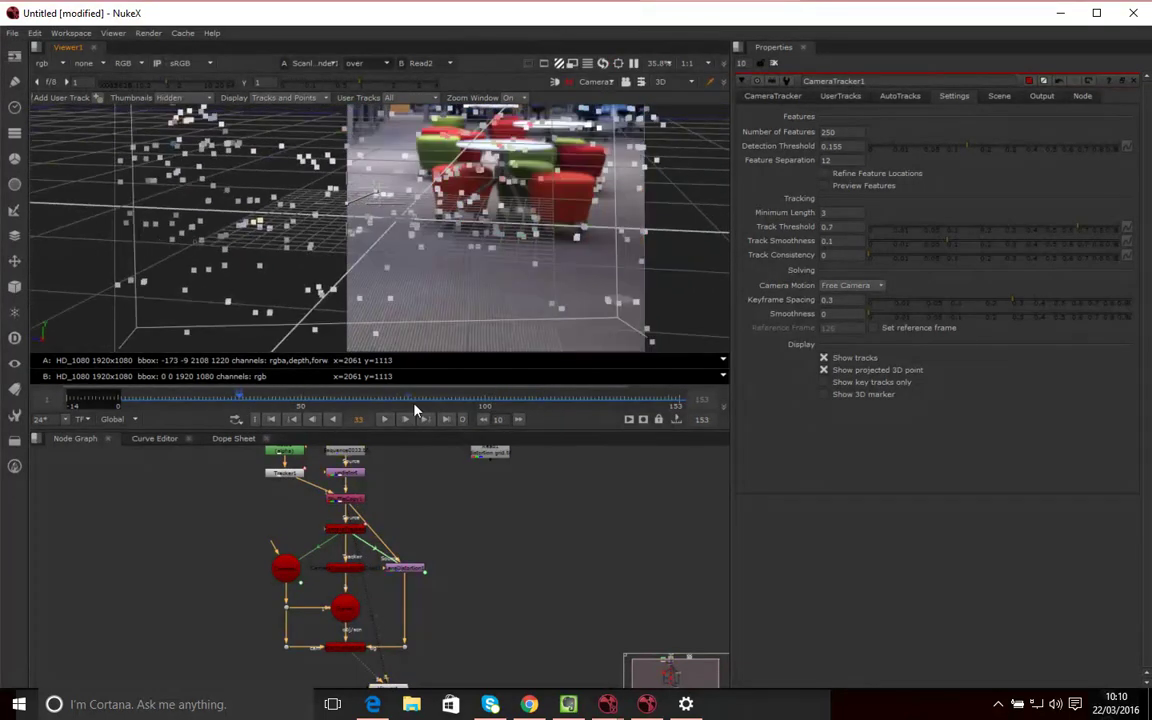
{"action": "left_click", "coordinate": [387, 421]}
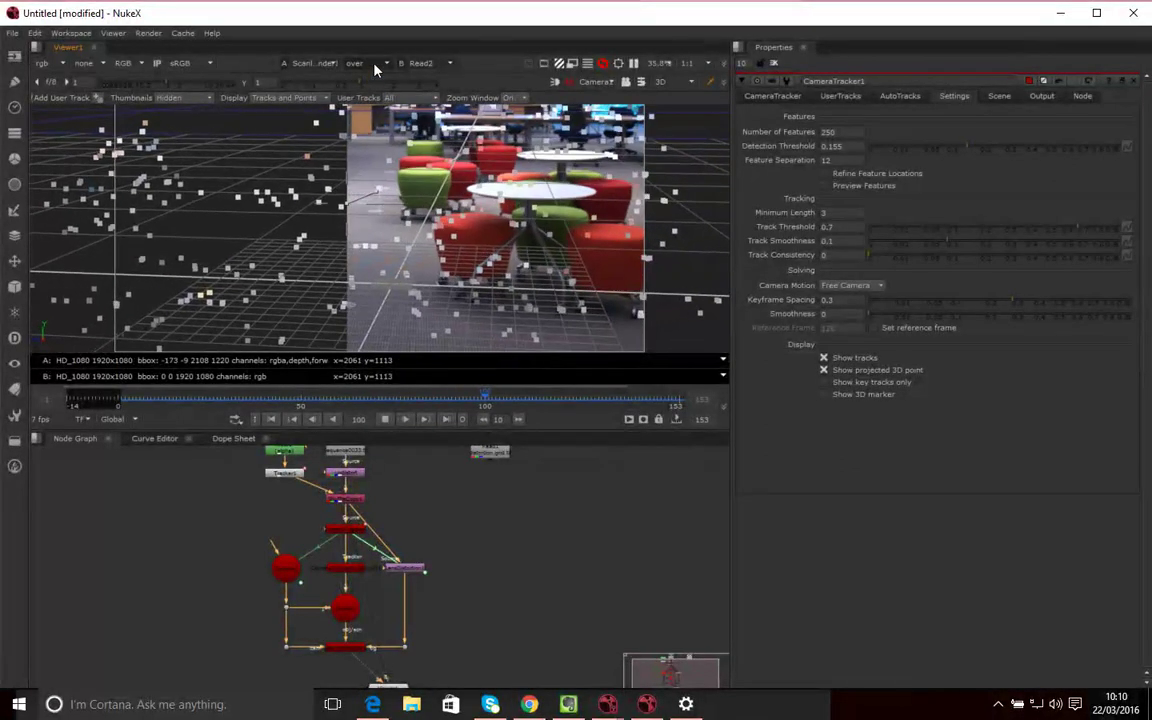
{"action": "left_click", "coordinate": [368, 64]}
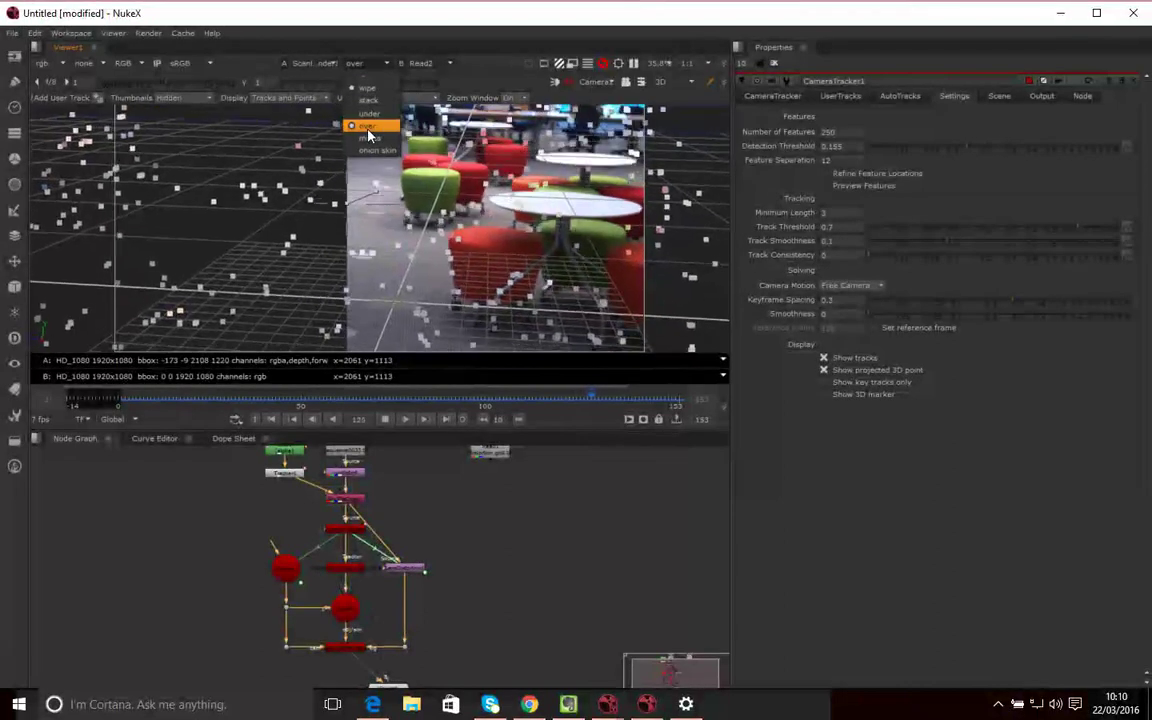
{"action": "left_click", "coordinate": [368, 127]}
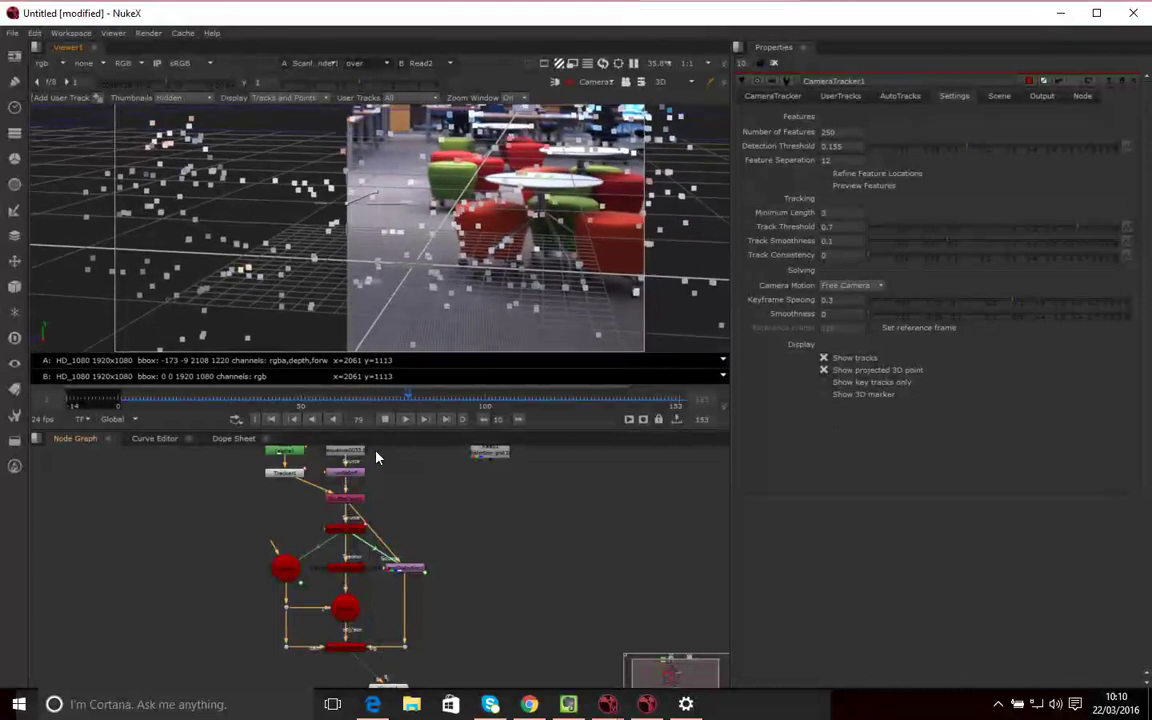
{"action": "left_click", "coordinate": [385, 419]}
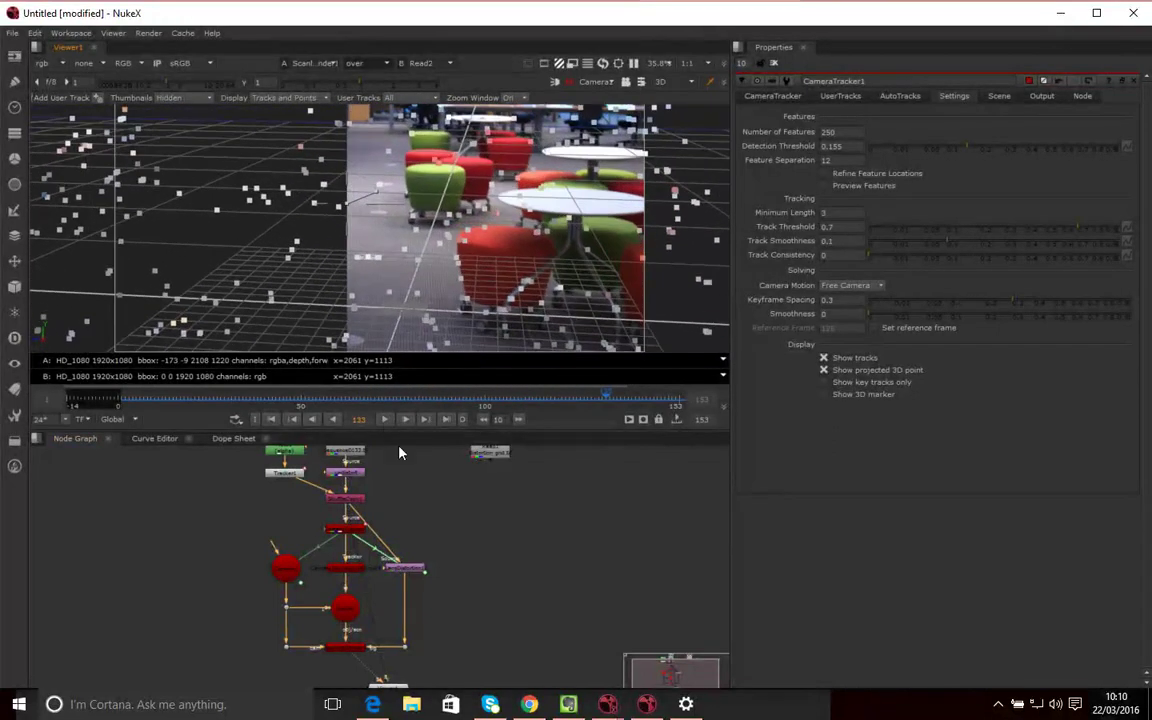
Switch the viewer's B input to ShuffleCopy1 and play the undistorted footage against the grid and point cloud
{"action": "left_click", "coordinate": [447, 65]}
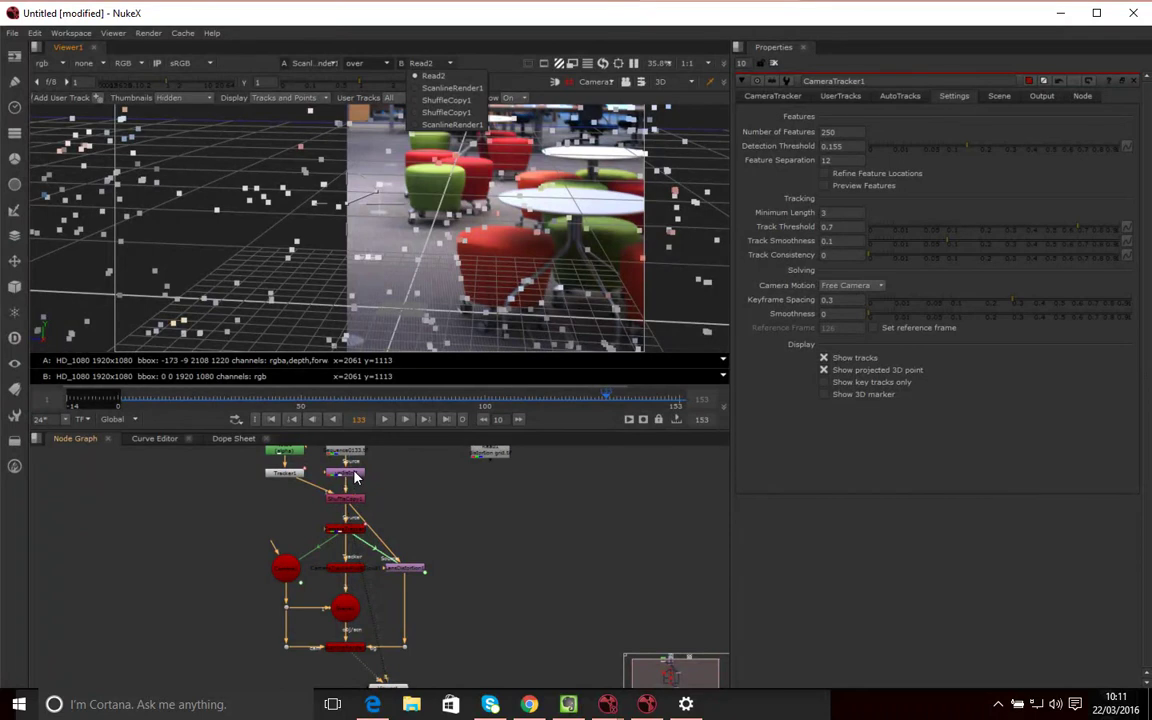
{"action": "left_click", "coordinate": [449, 102]}
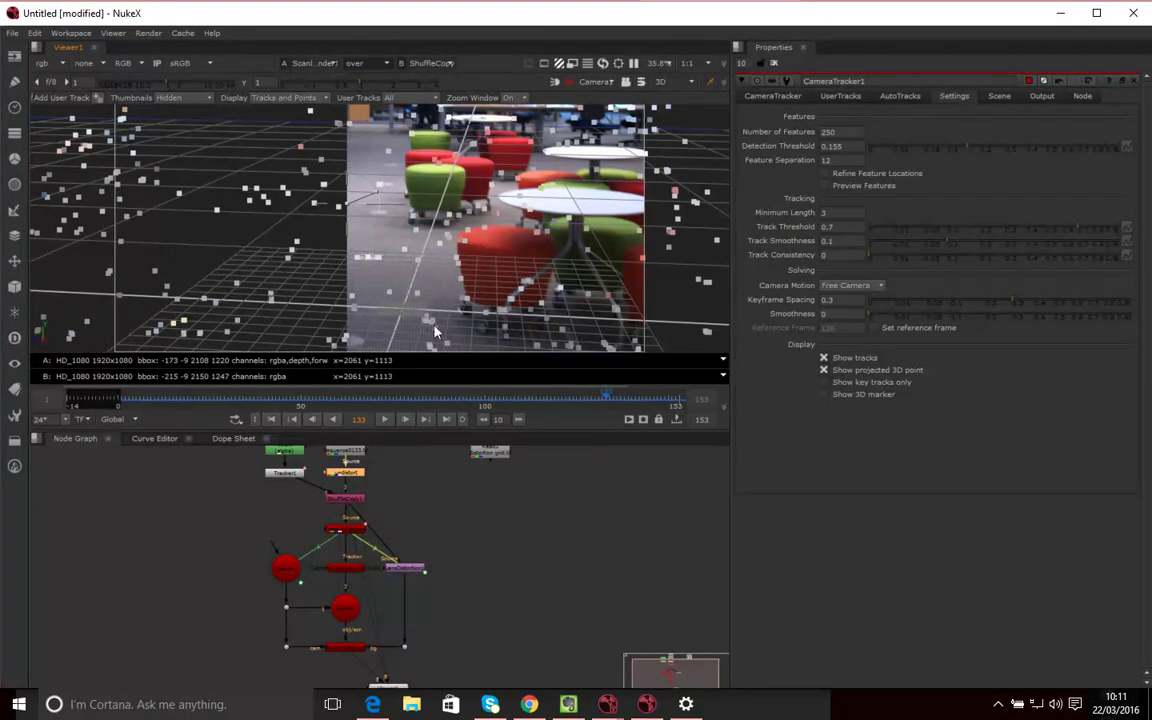
{"action": "left_click", "coordinate": [384, 420]}
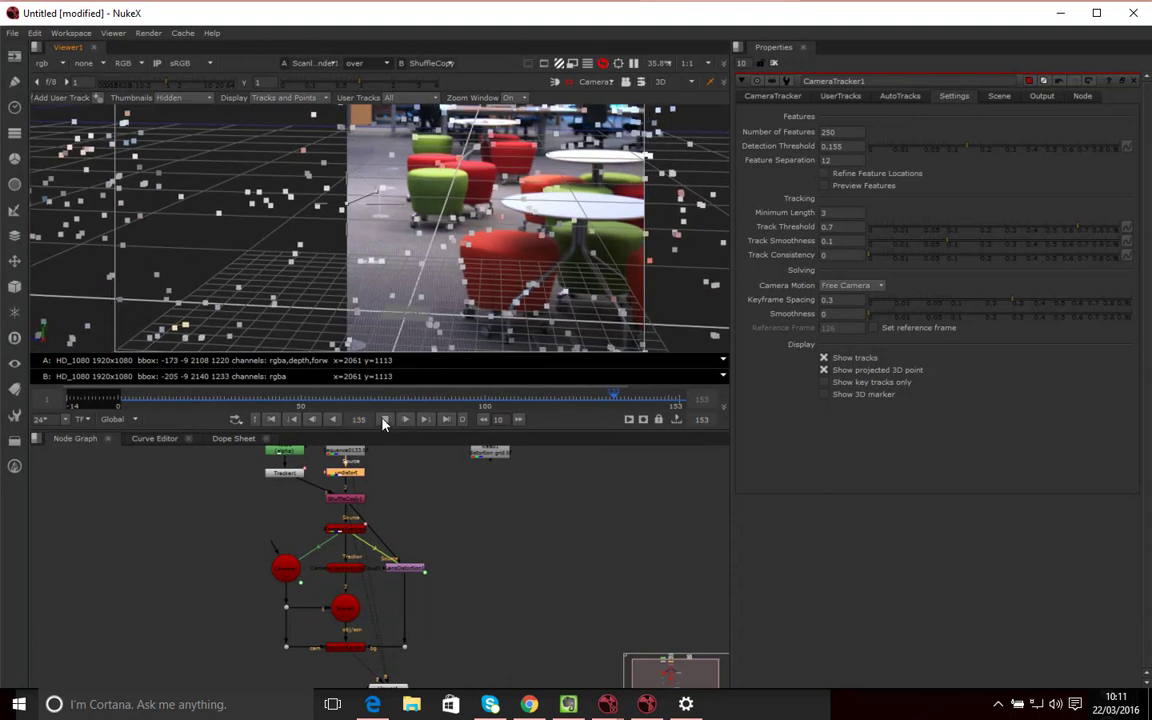